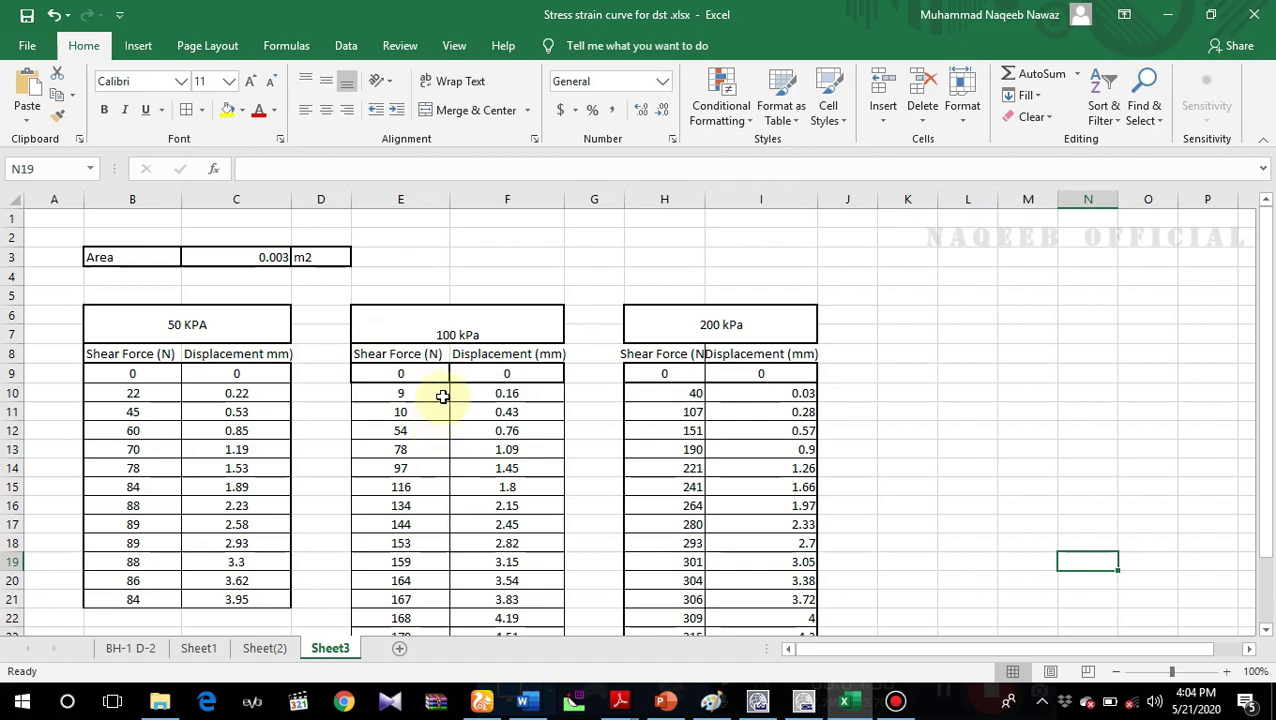
Step: Insert an entire column between Shear Force (N) and Displacement in the 50 KPA table
scroll(440, 395, down, 2)
scroll(430, 455, up, 1)
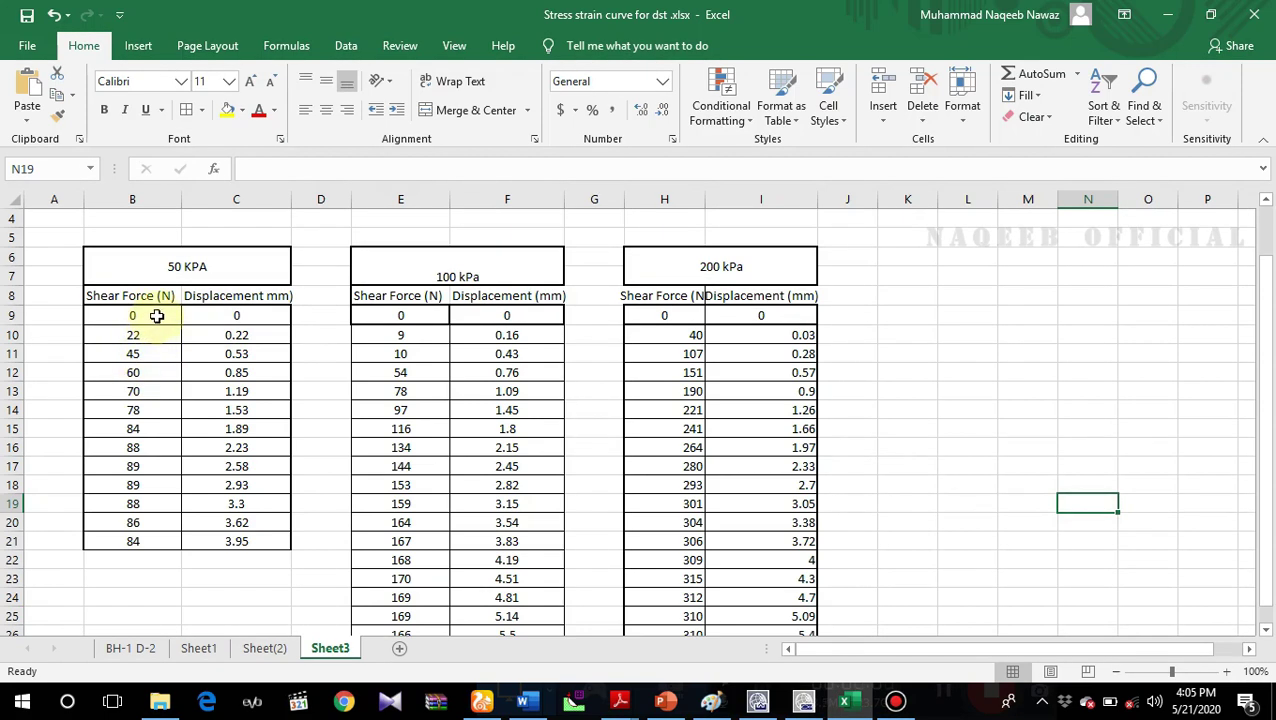
right_click(220, 318)
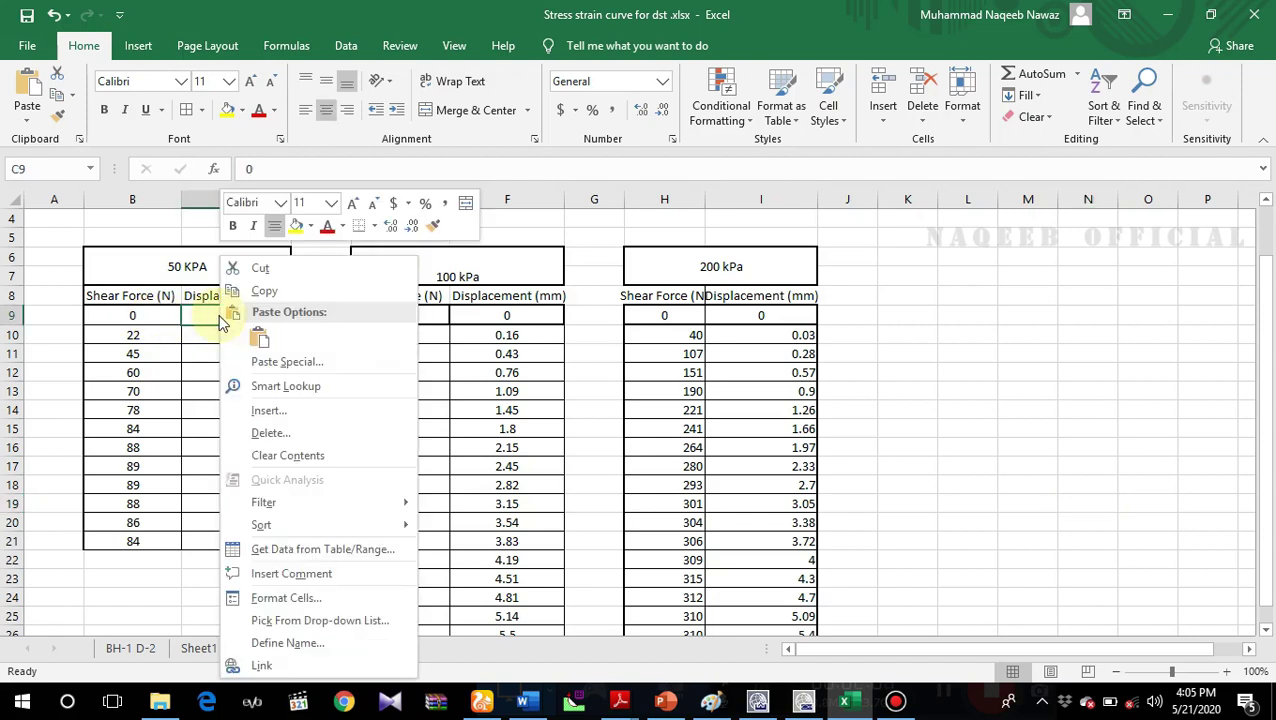
click(266, 410)
click(204, 434)
click(218, 464)
Step: Enter the heading "Shear Stress(KN/m2)" in C8 and widen column C to fit it
click(222, 295)
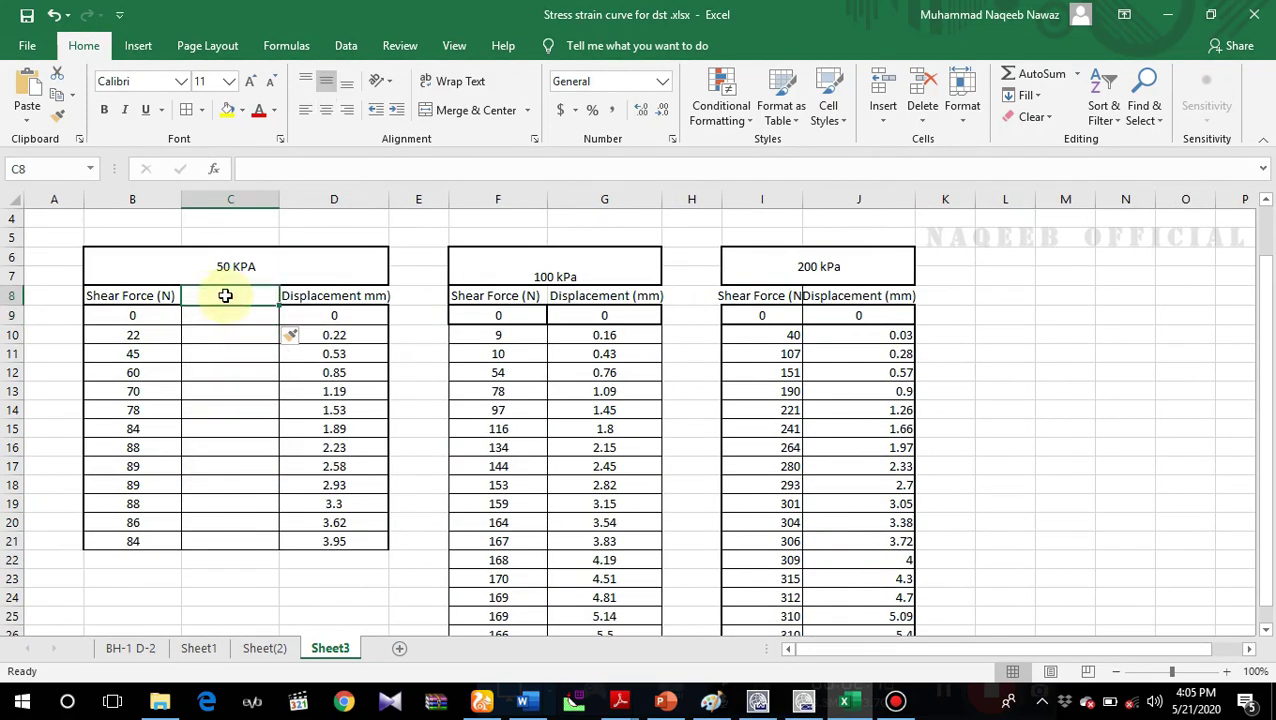
text(Shea)
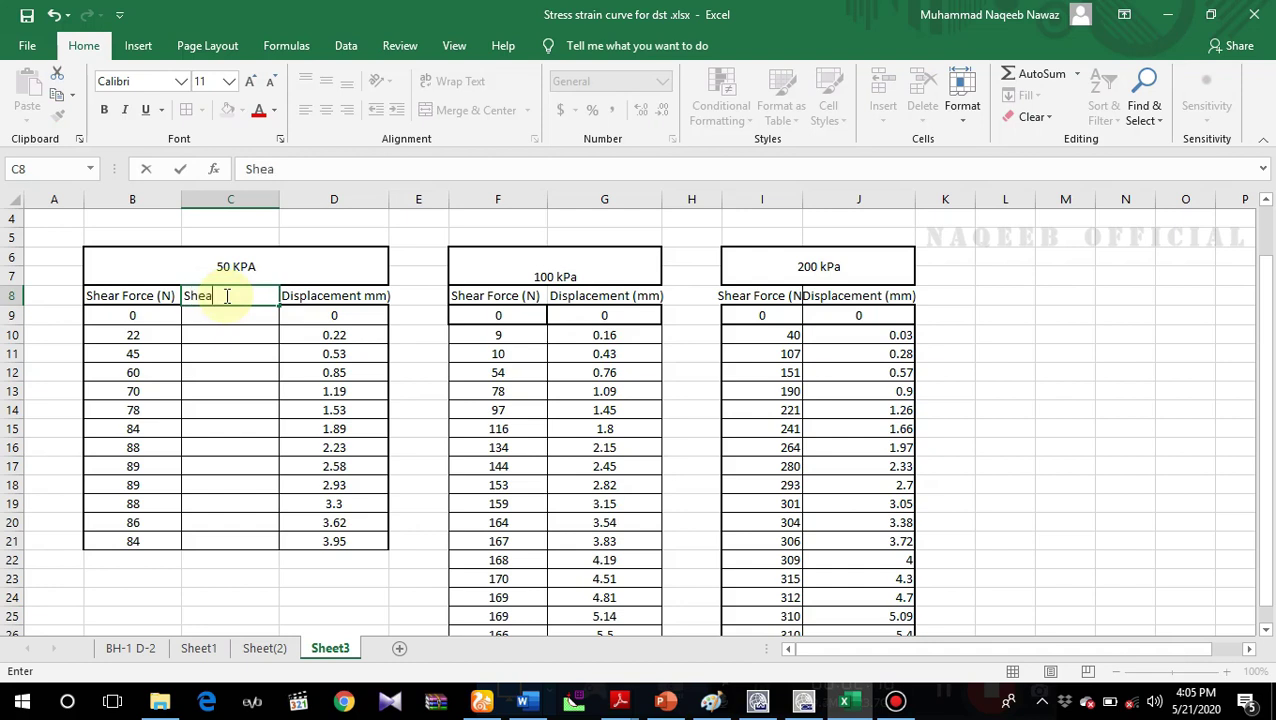
text(r Stress(K)
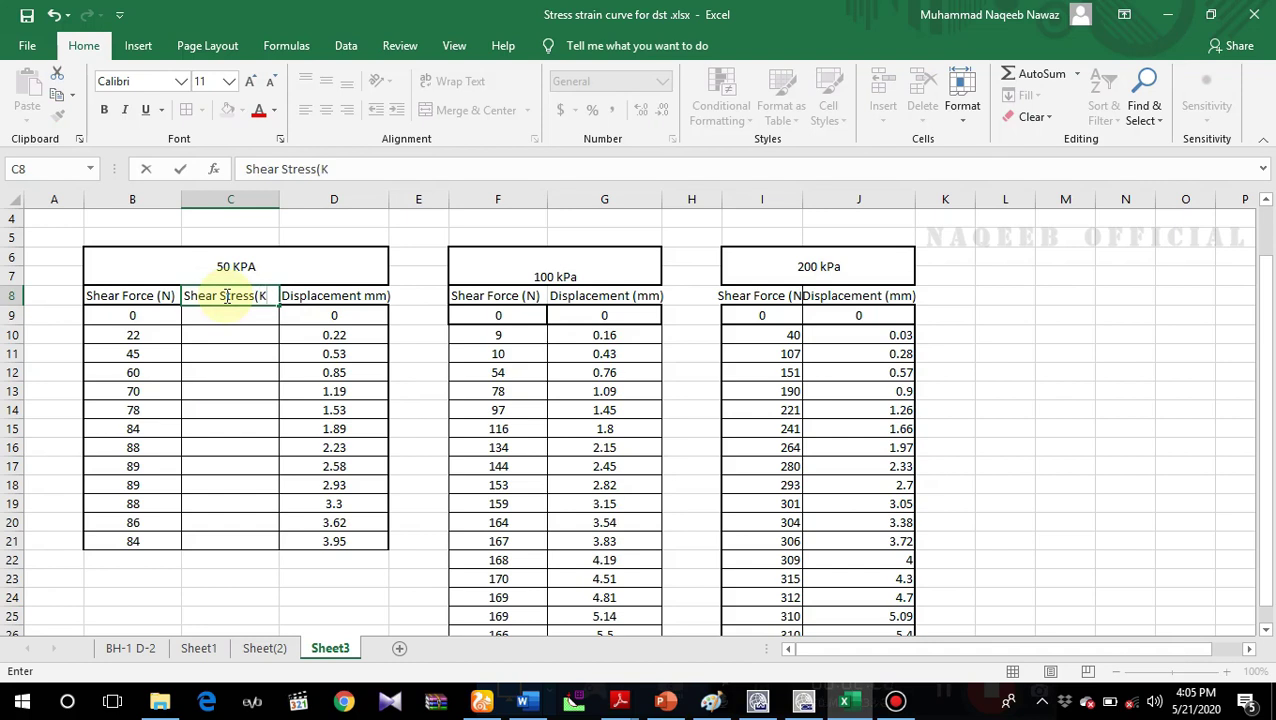
text(N/m2)
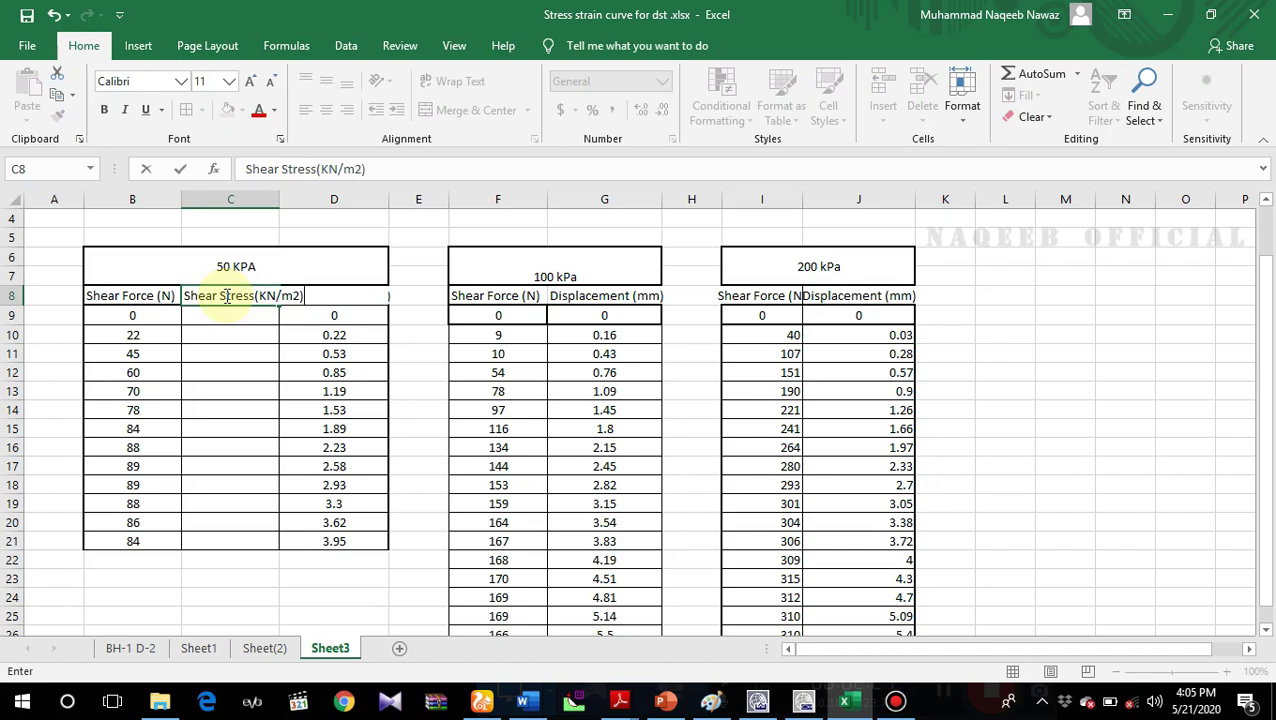
click(208, 319)
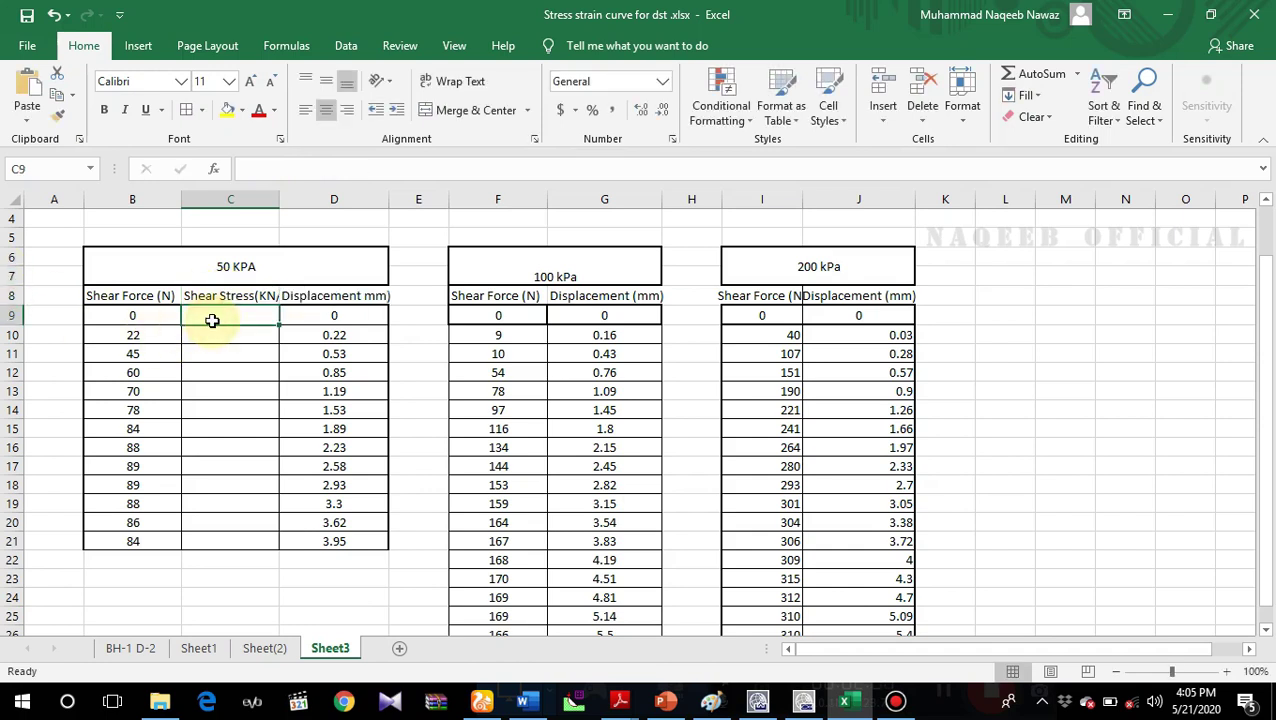
drag(280, 197, 314, 197)
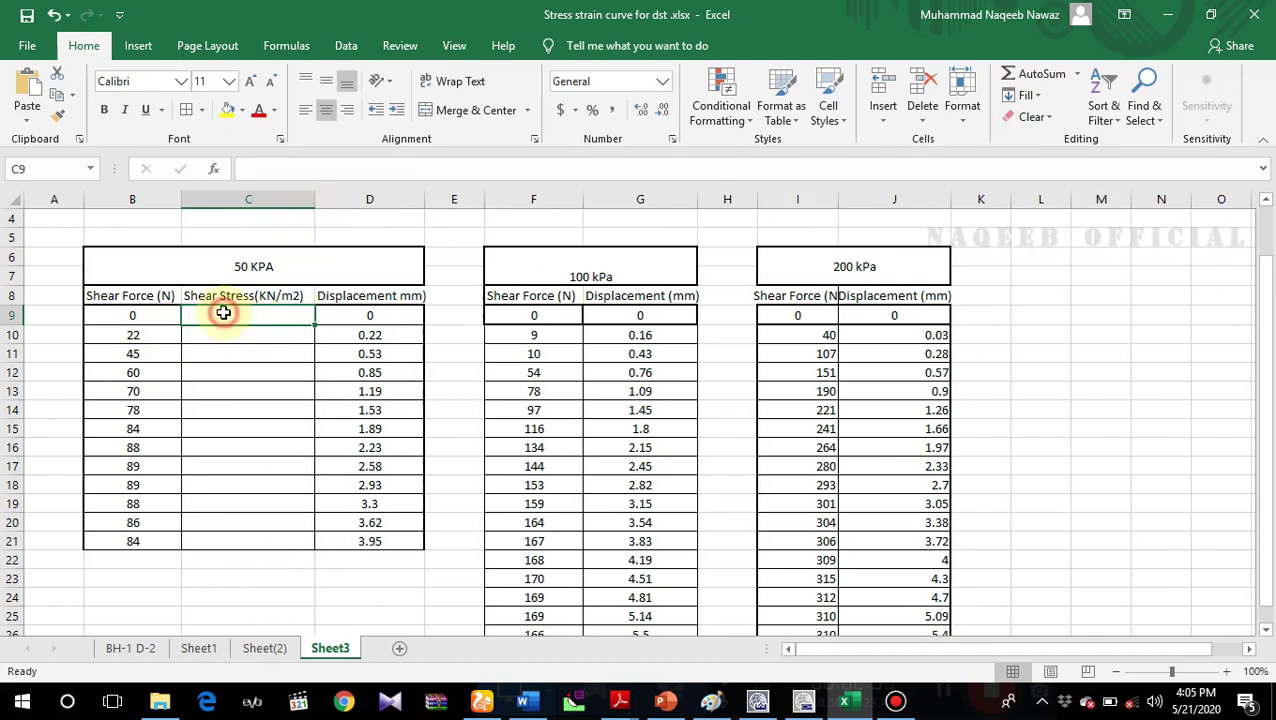
Step: Calculate the shear stress in C9 with =B9/(0.003*1000) and fill the formula down to C21
text(=)
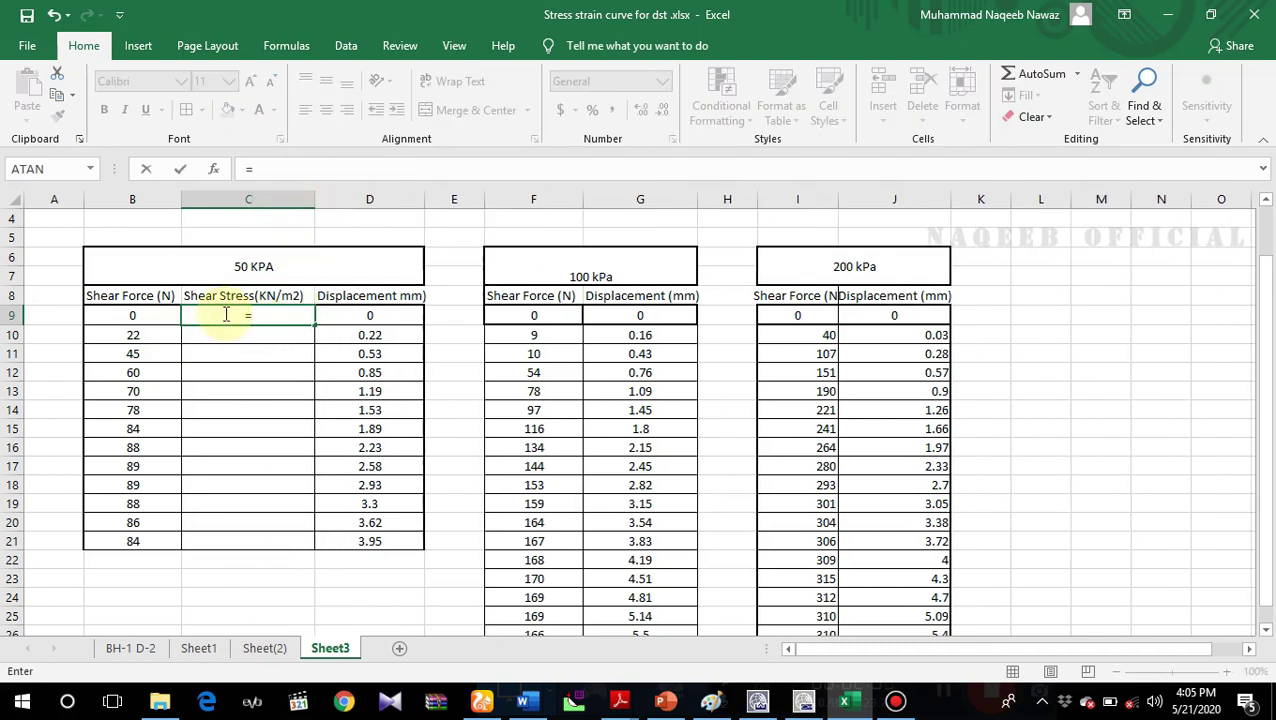
click(143, 316)
text(/)
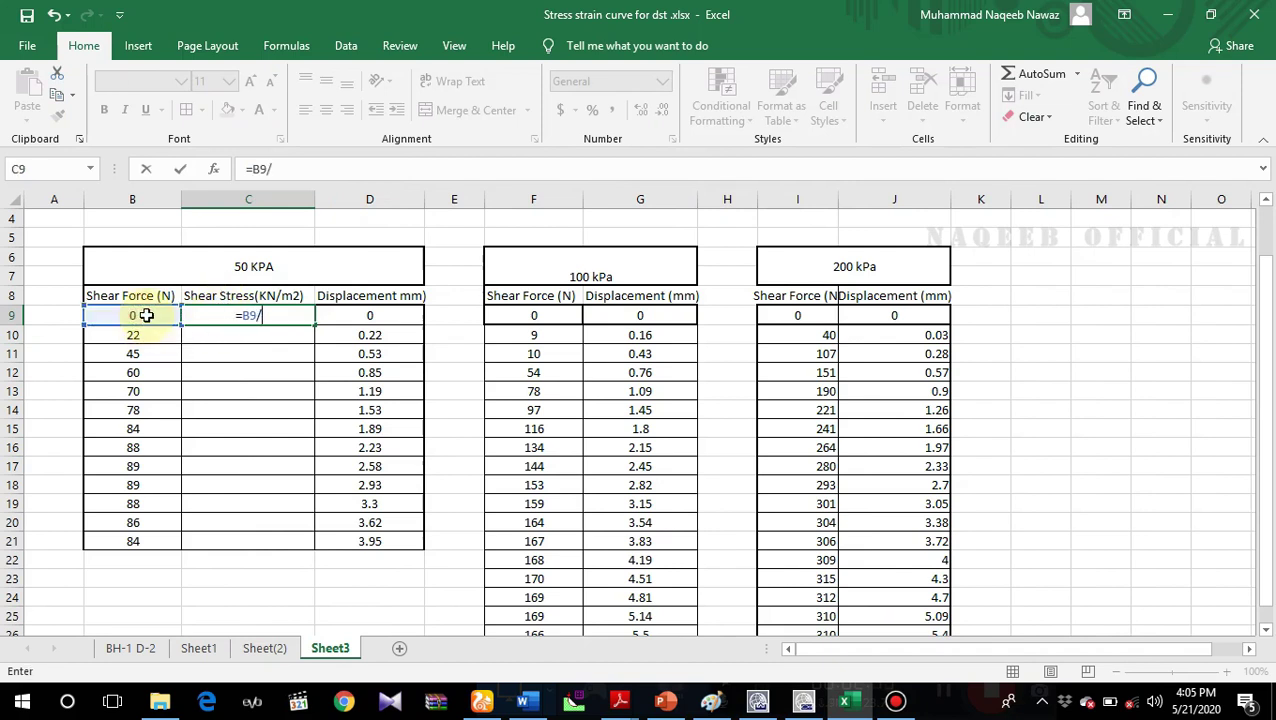
scroll(114, 285, up, 1)
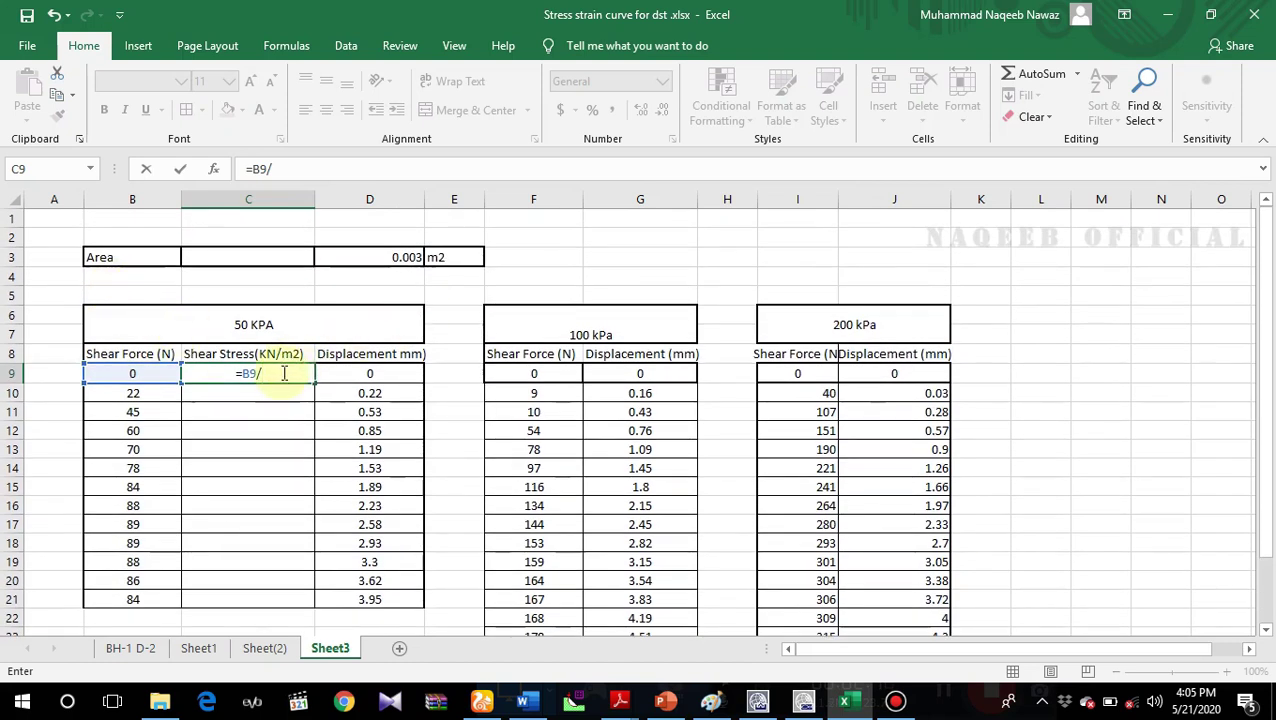
text((0.003)
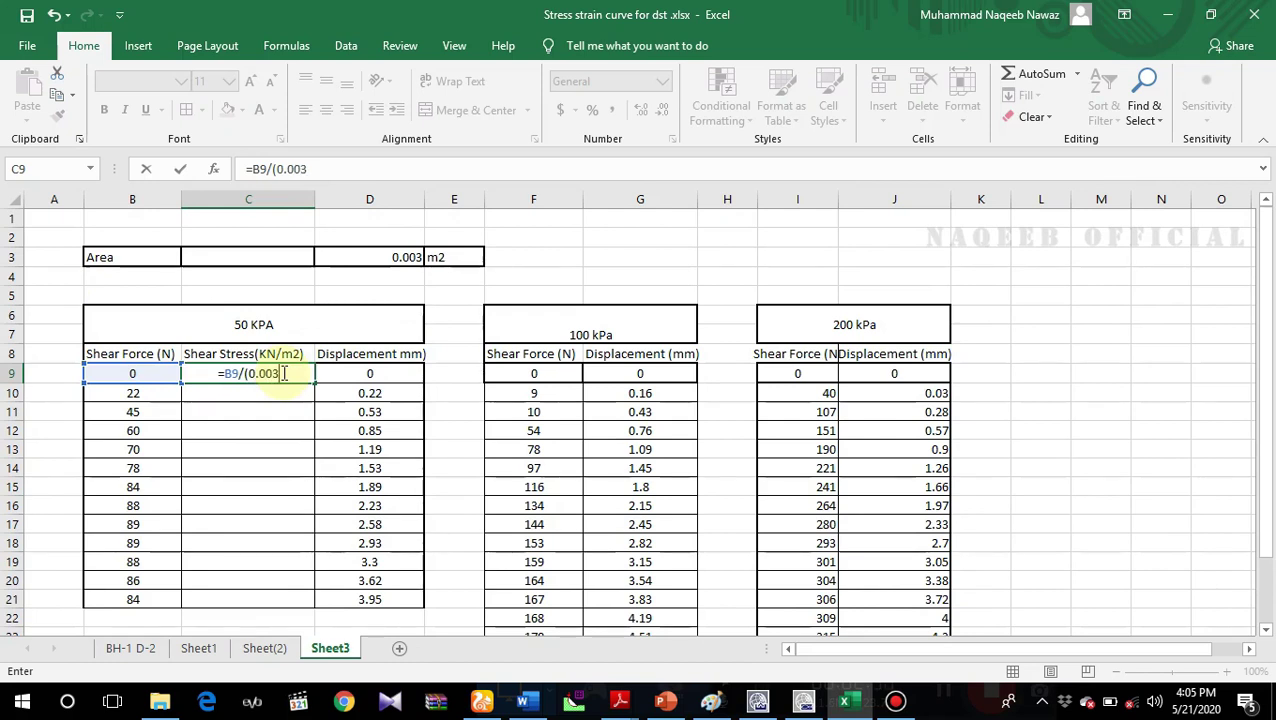
text(*100)
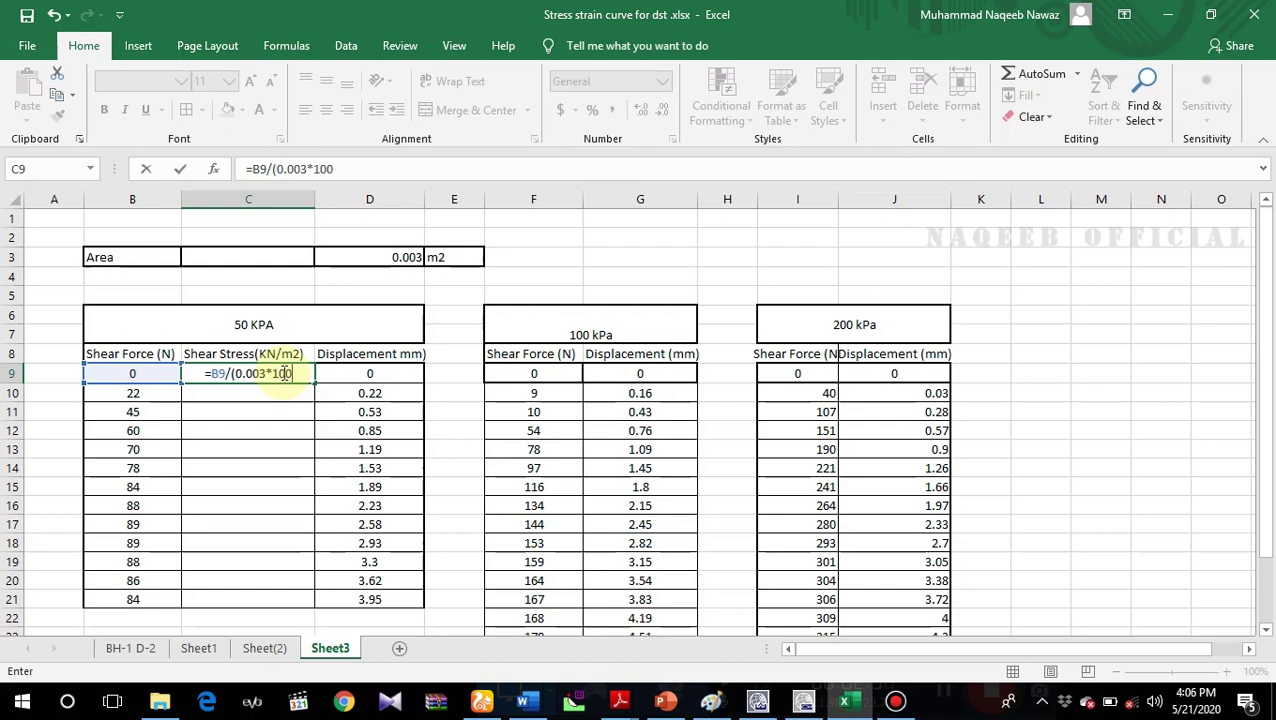
text(0))
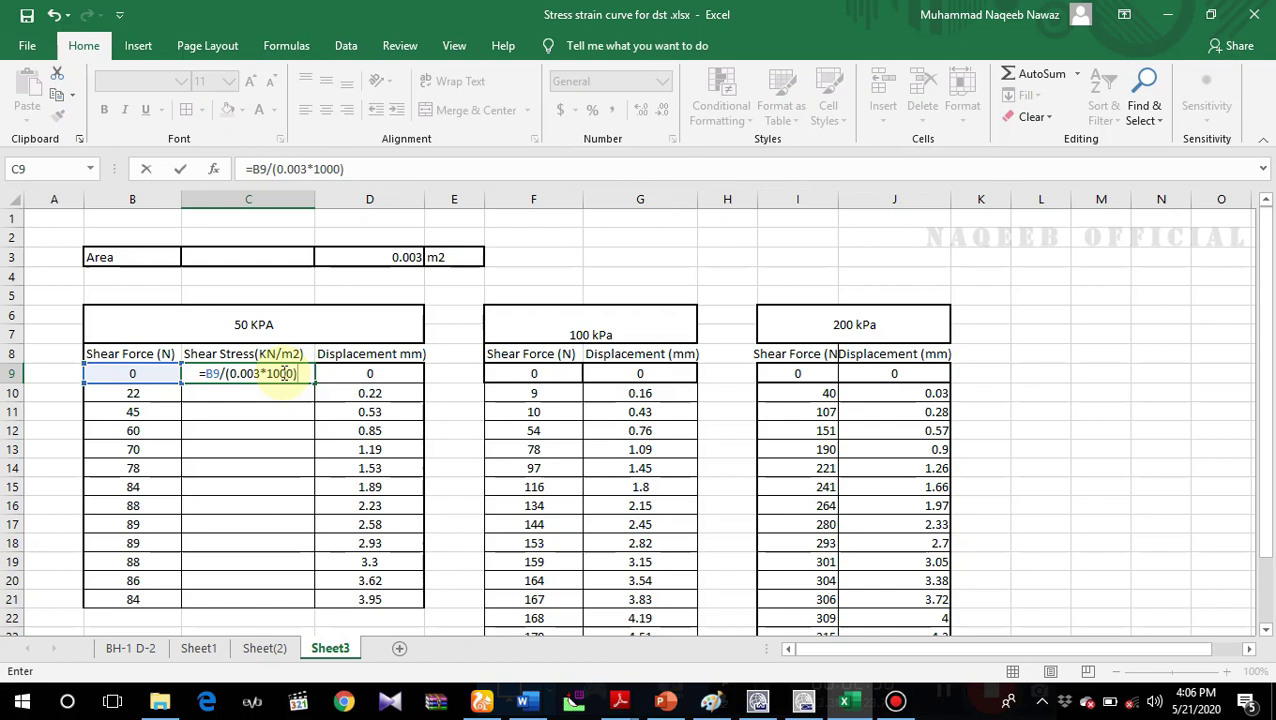
key(Return)
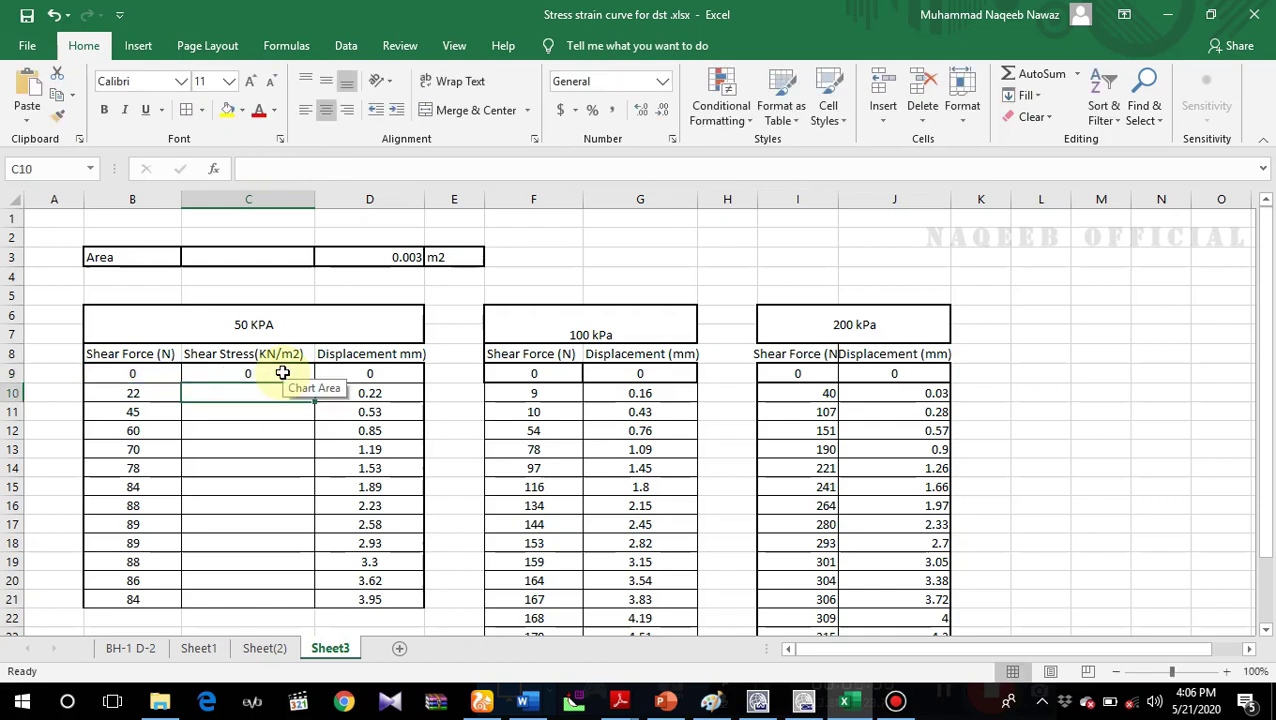
click(280, 373)
drag(314, 382, 280, 601)
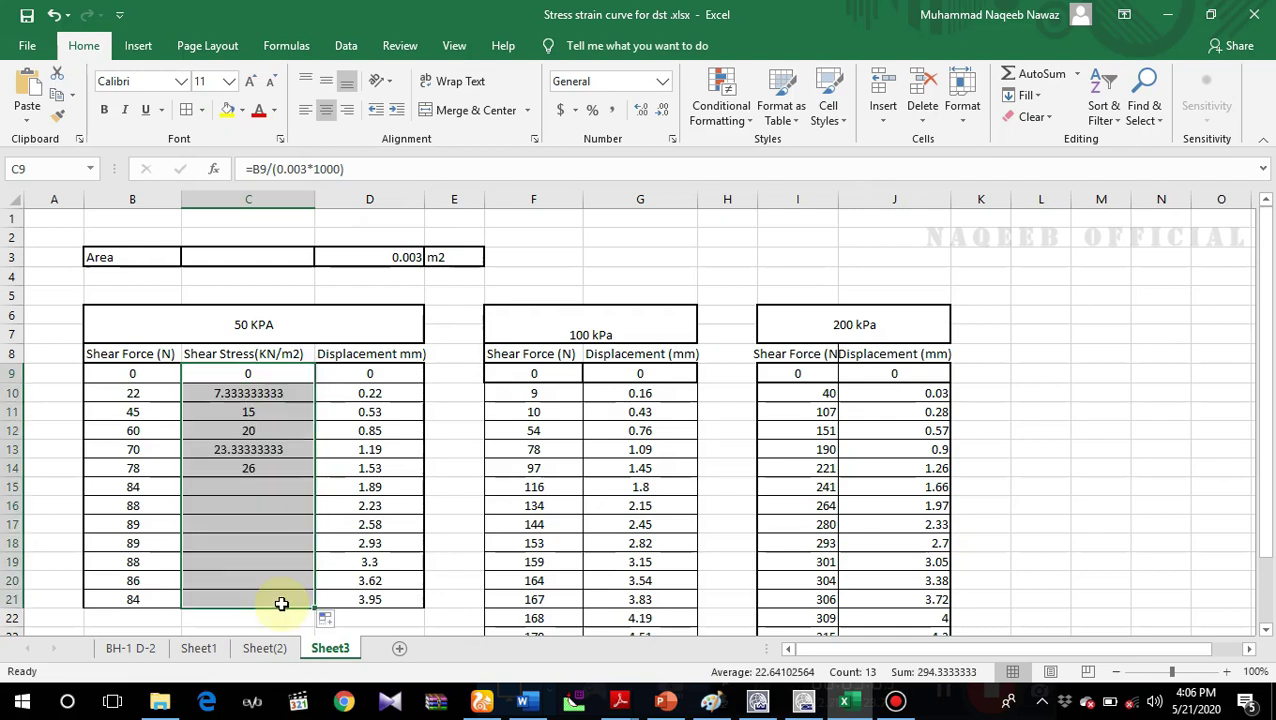
Step: Format the shear stress values in C9:C21 as Number with 2 decimal places
right_click(281, 490)
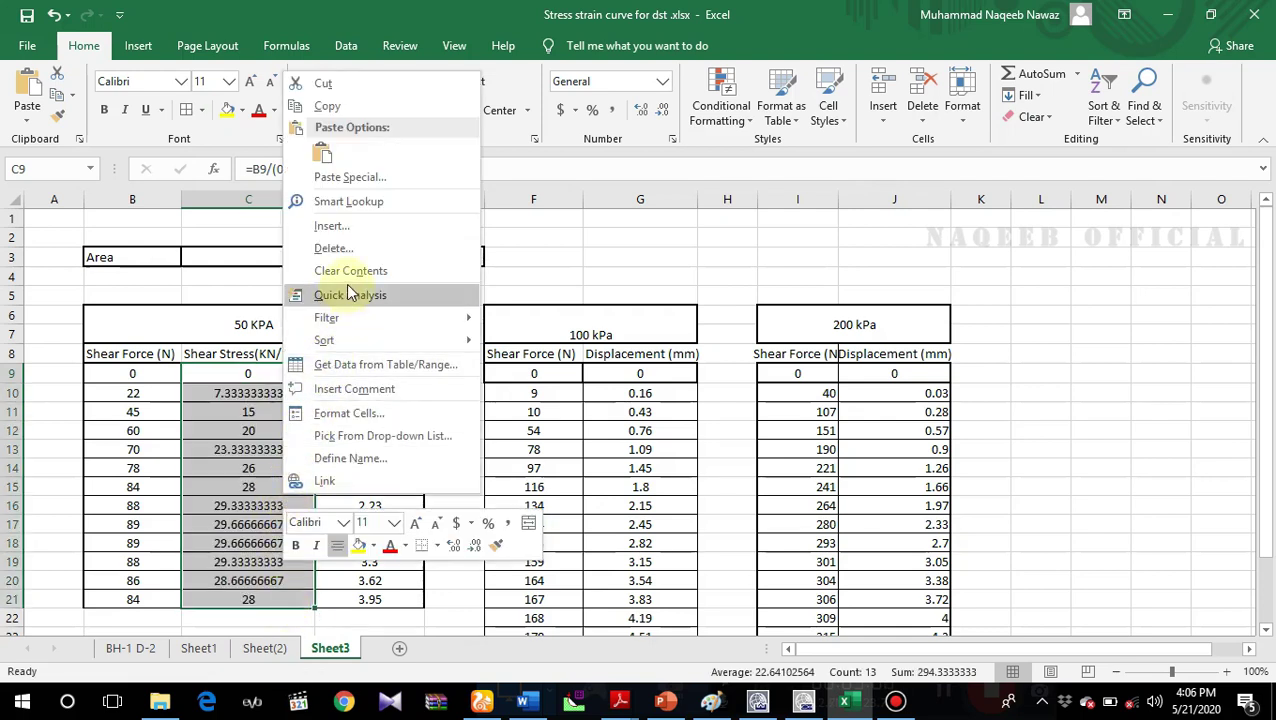
click(361, 417)
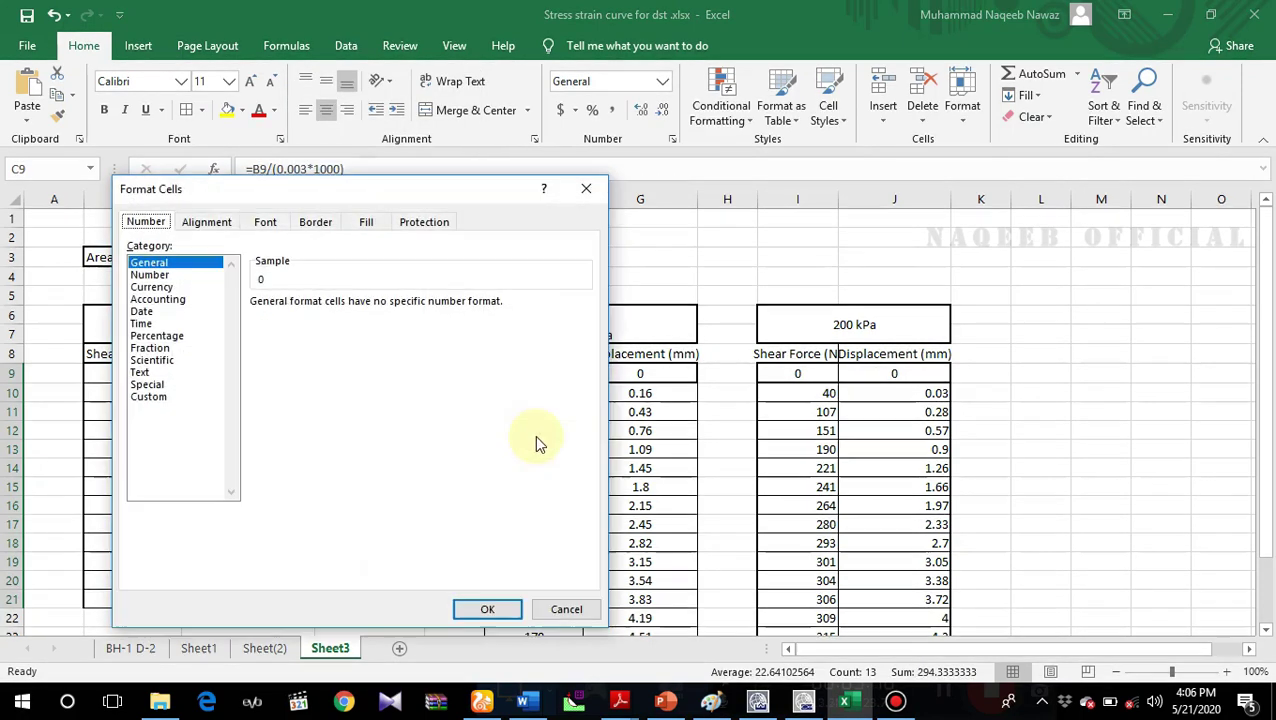
click(155, 275)
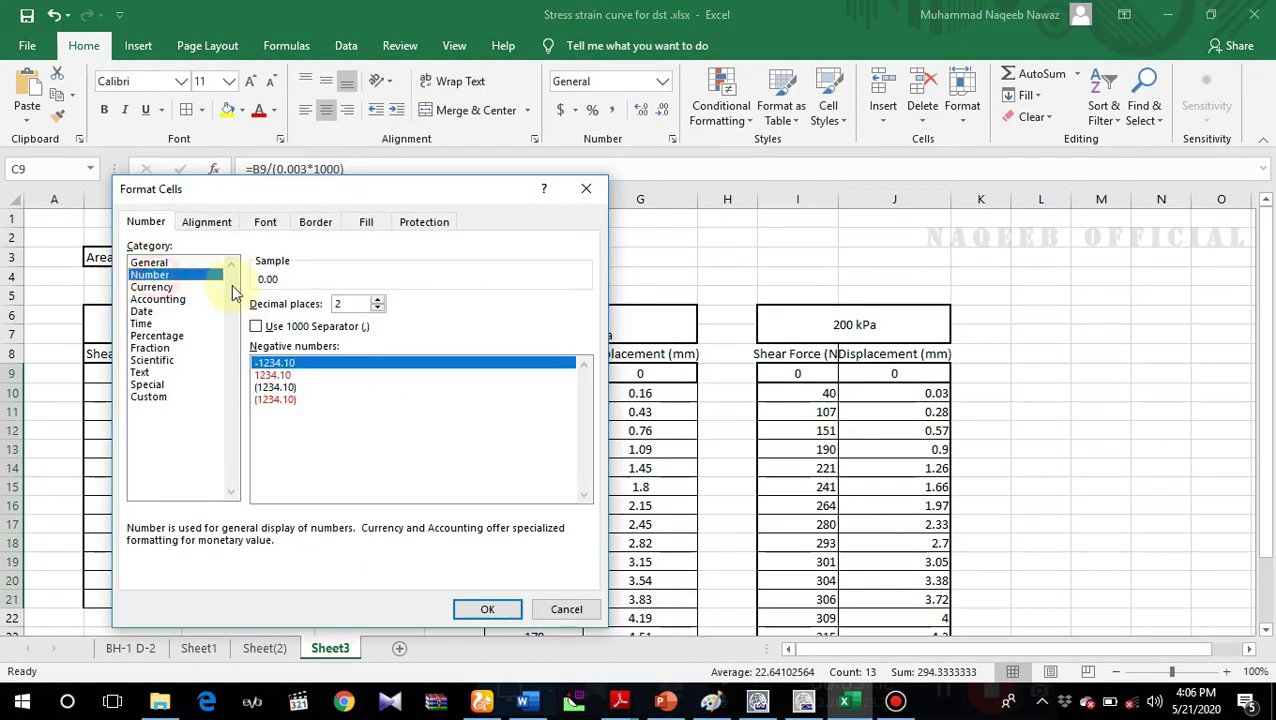
click(484, 609)
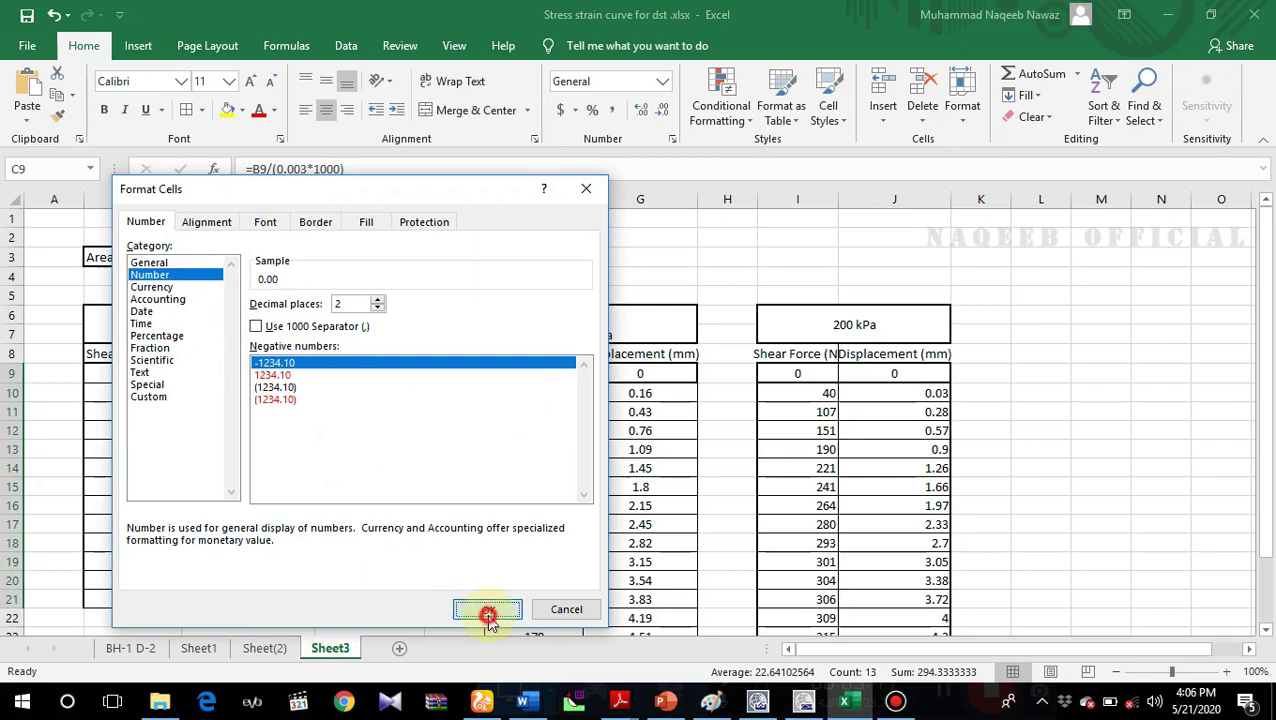
Step: Insert an entire column before the 50 KPA table's millimetre displacement column and enter the heading "Displacement (m)" in D8
click(365, 396)
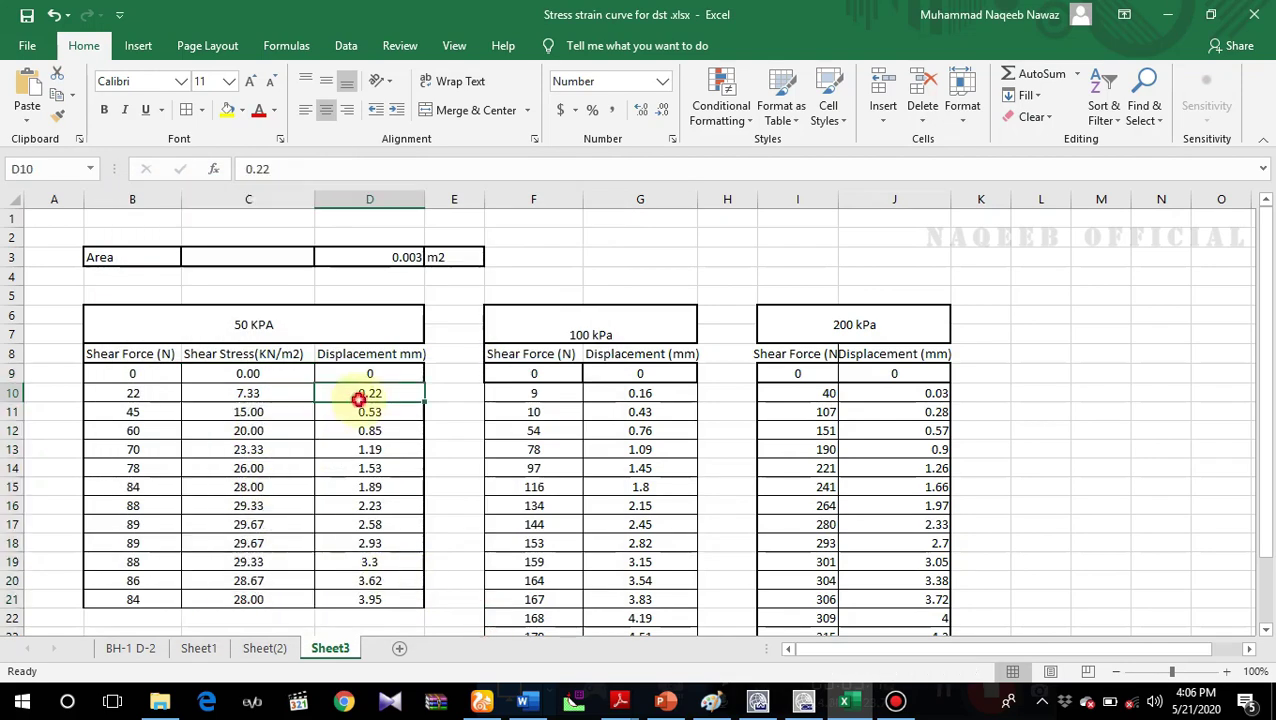
click(364, 375)
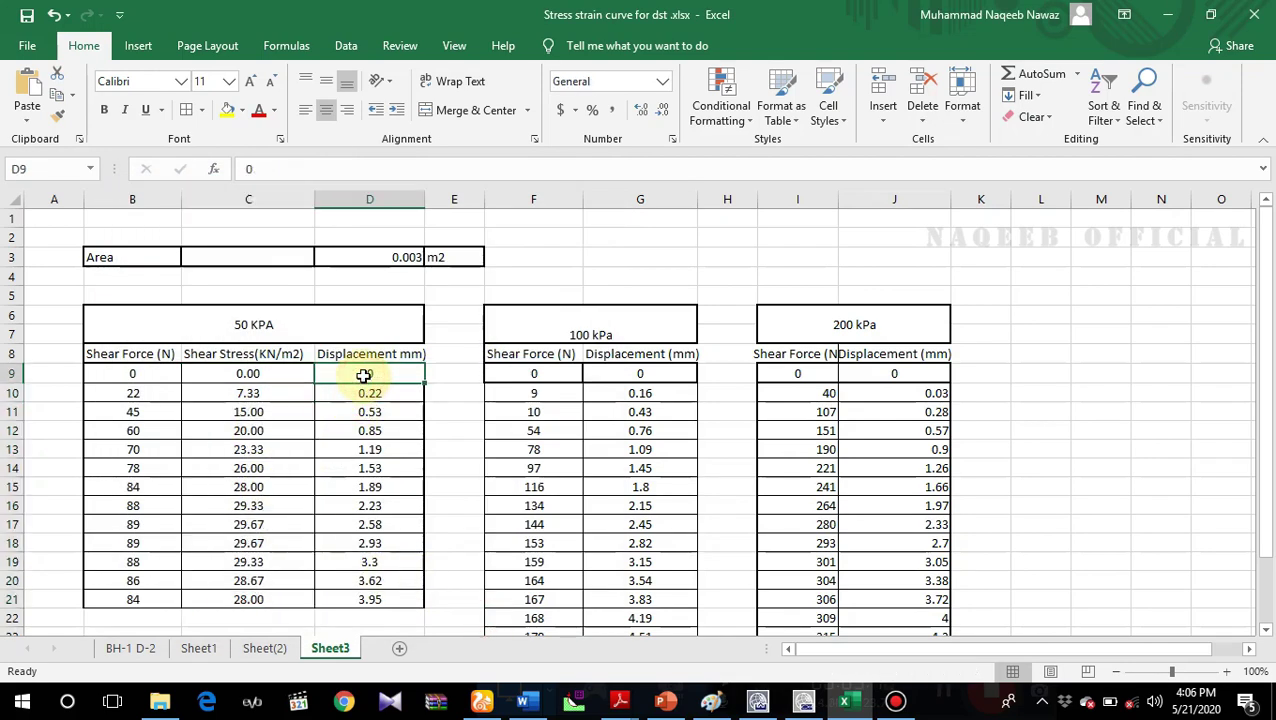
right_click(364, 375)
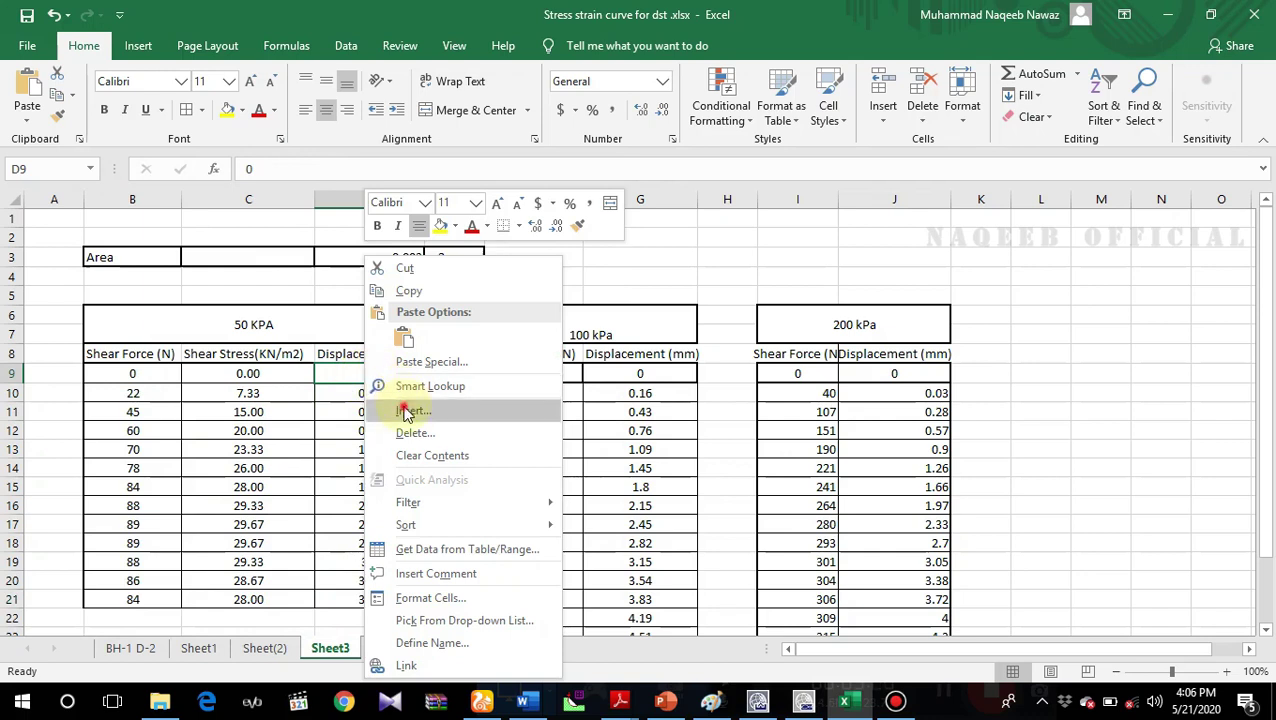
click(407, 407)
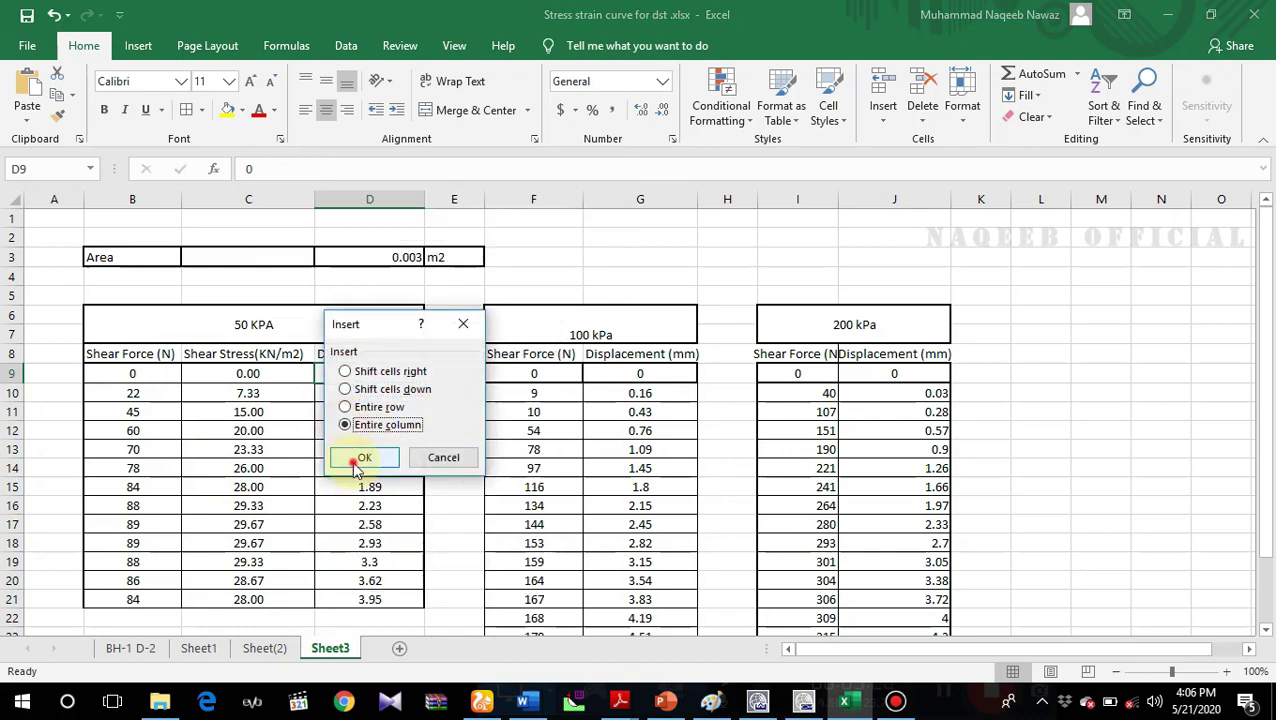
click(352, 457)
click(363, 357)
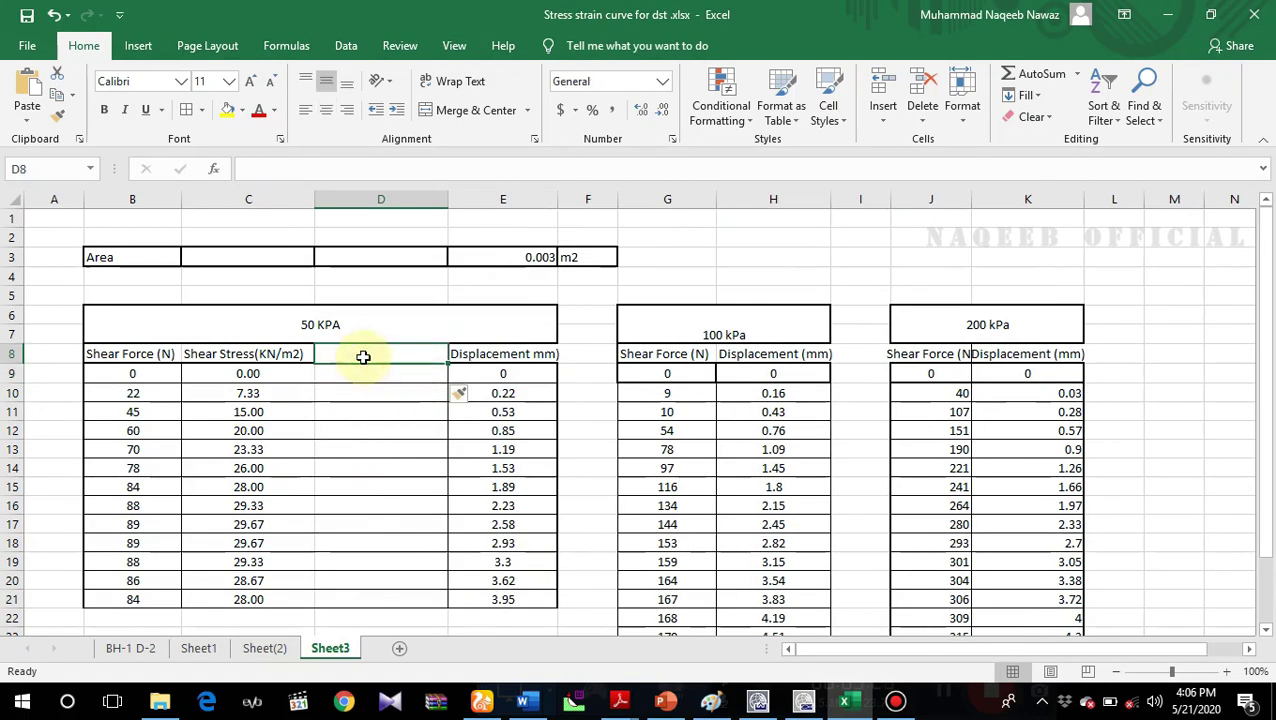
text(Displacement (m)
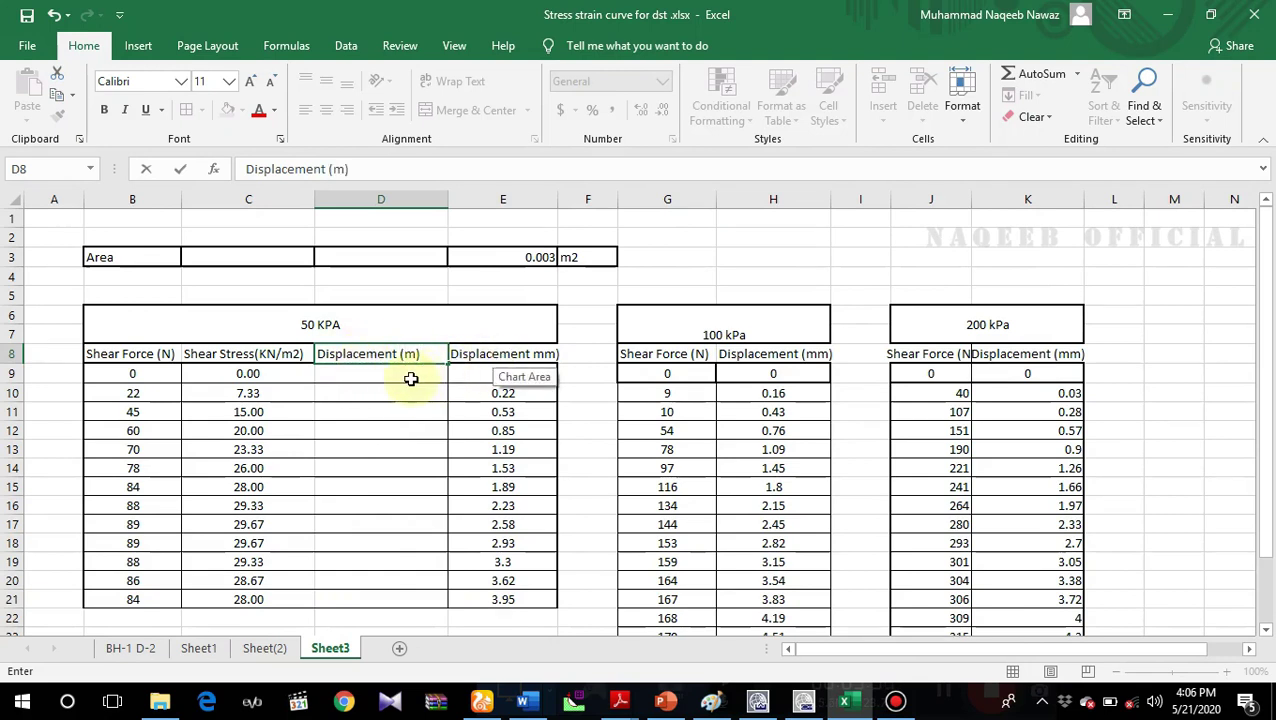
Step: Convert the first displacement to metres by entering =E9/1000 in D9
click(410, 374)
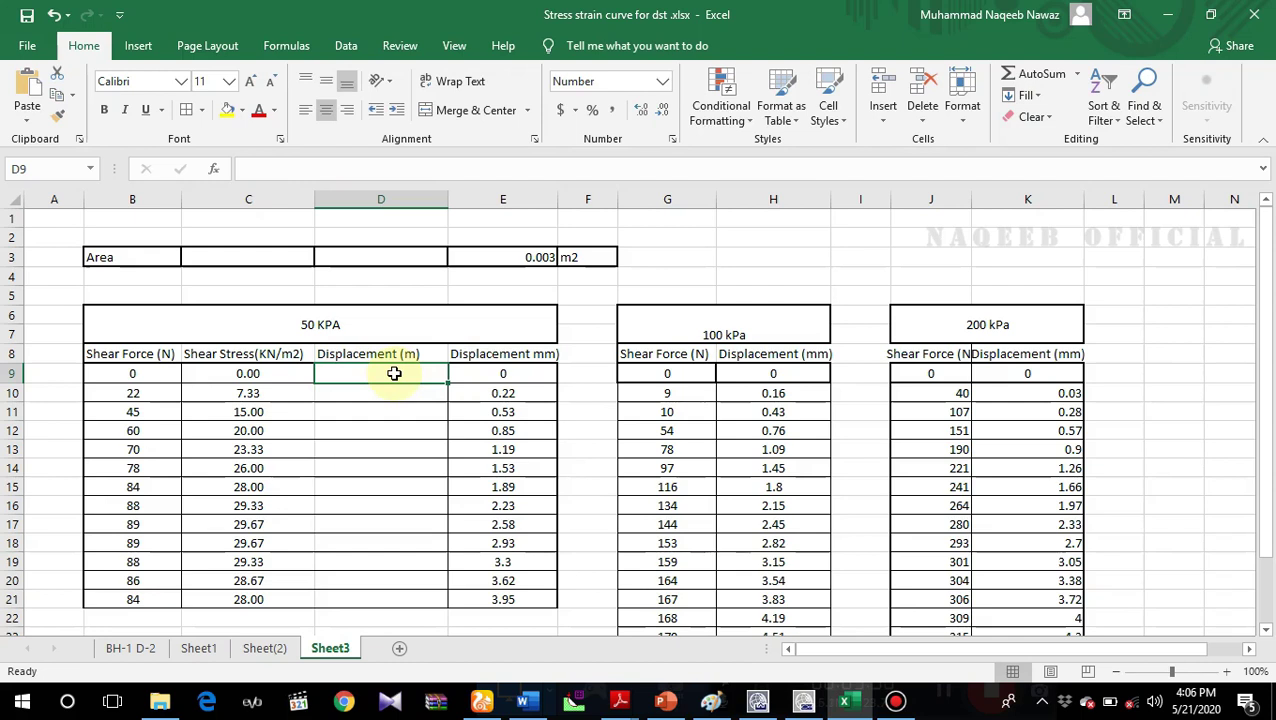
text(=)
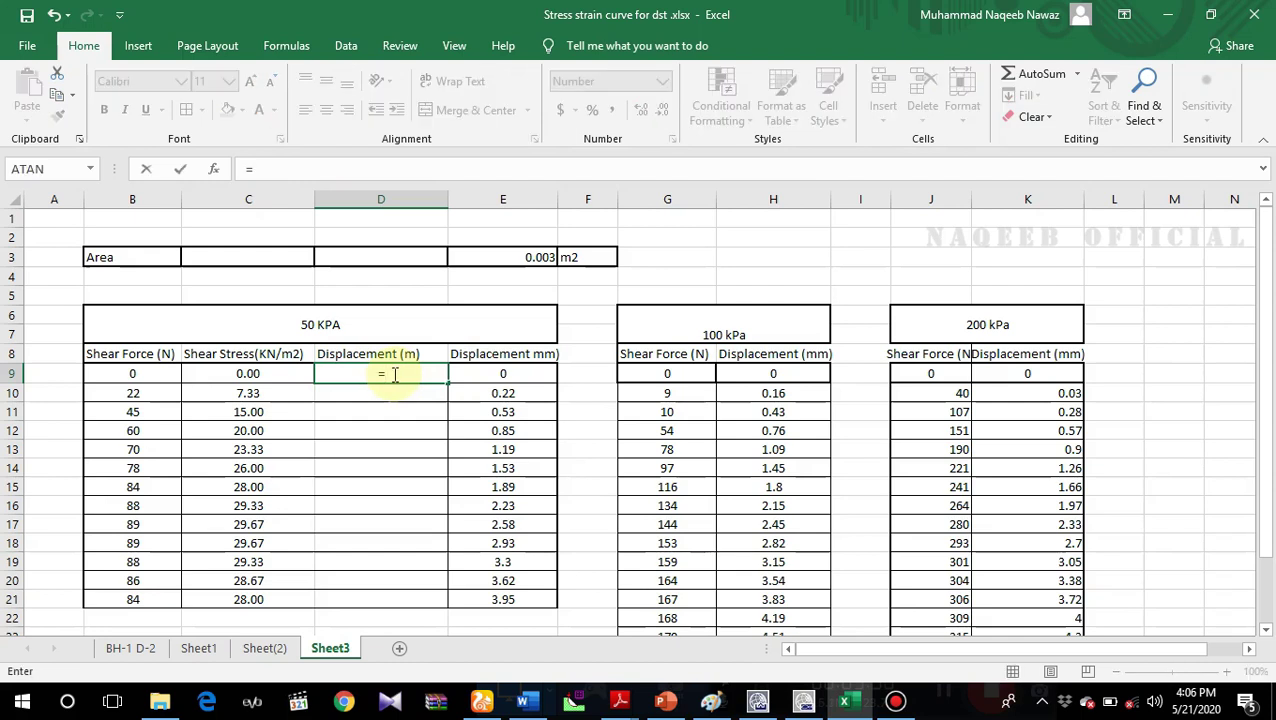
click(490, 373)
text(/1000)
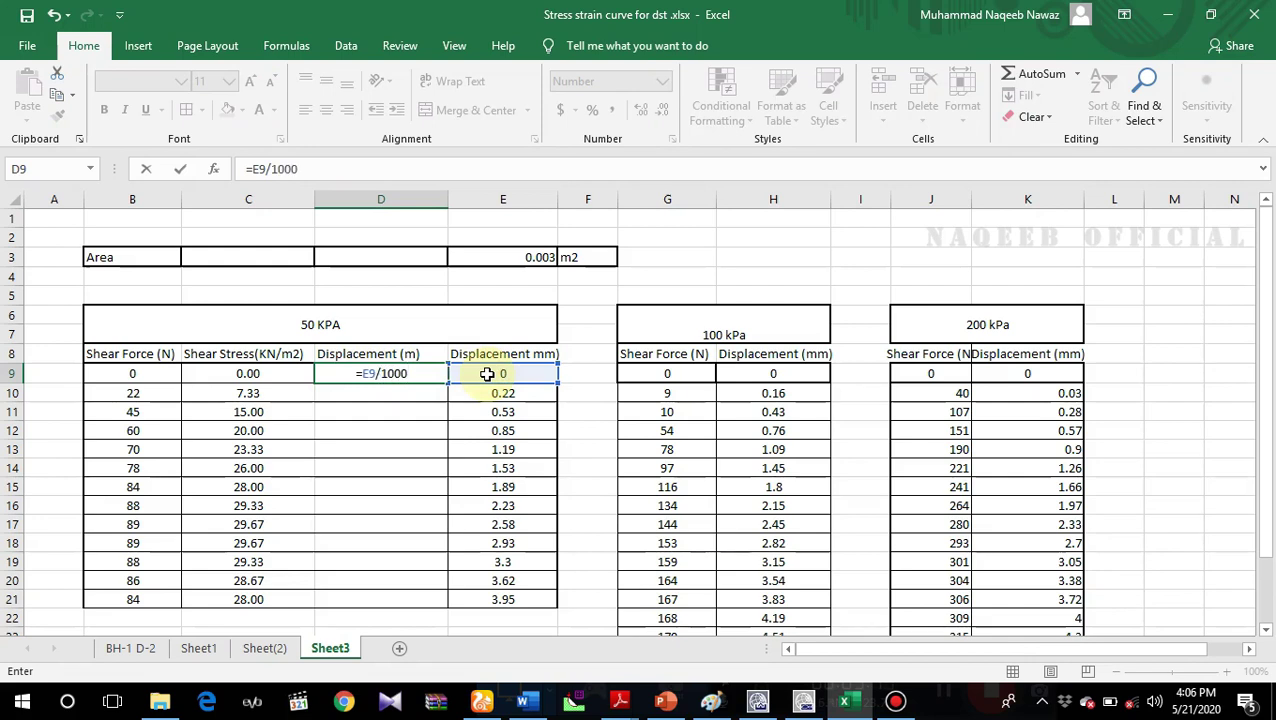
key(Return)
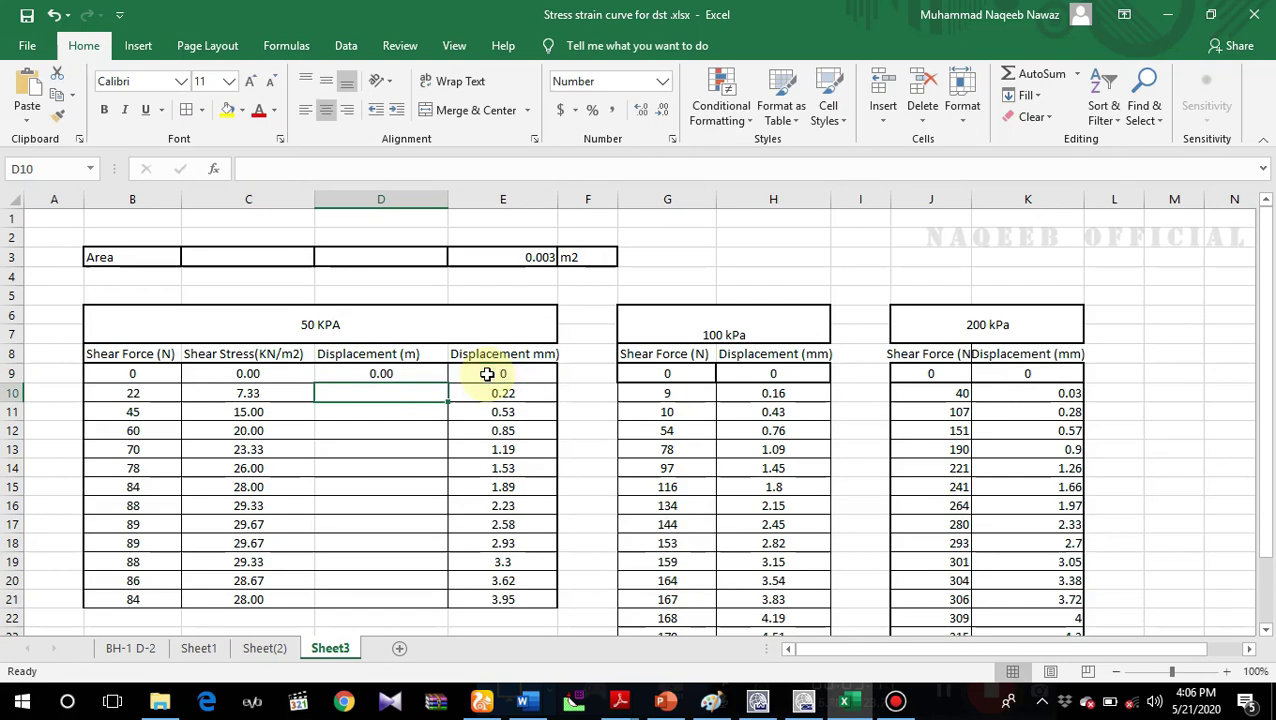
Step: Fill the D9 formula down to D21 and format these displacements as Number with 9 decimal places
click(390, 375)
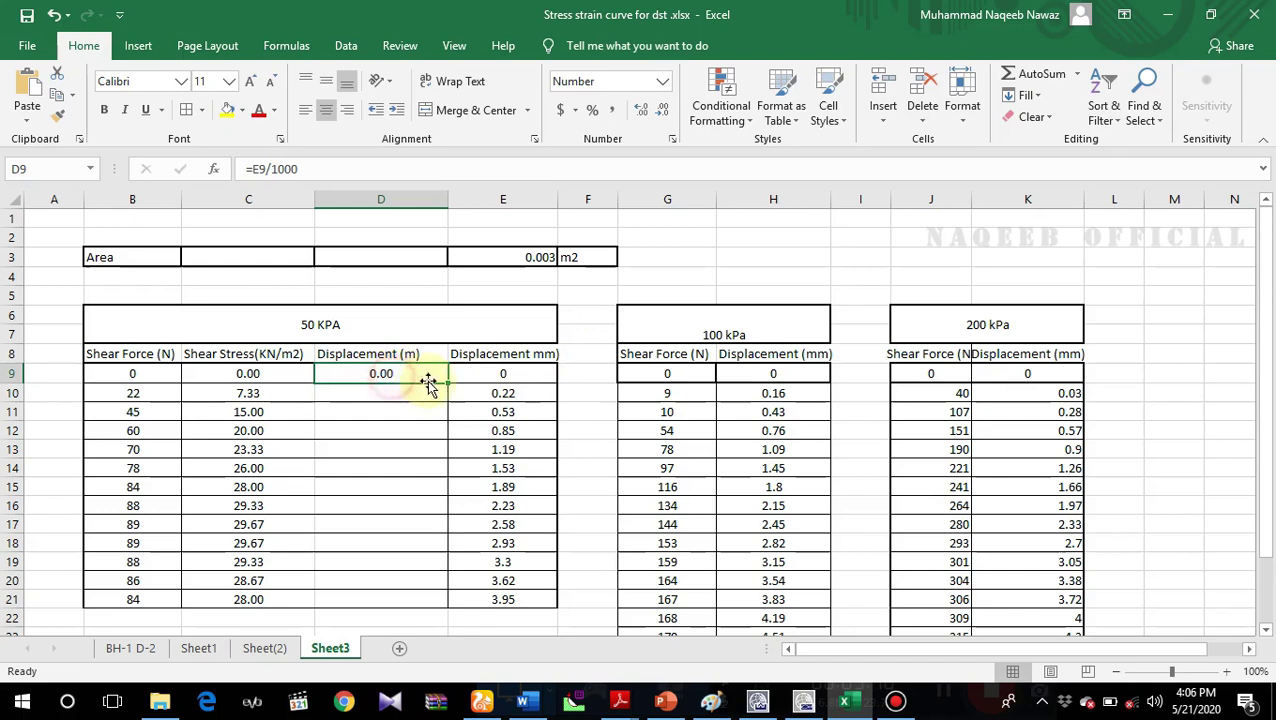
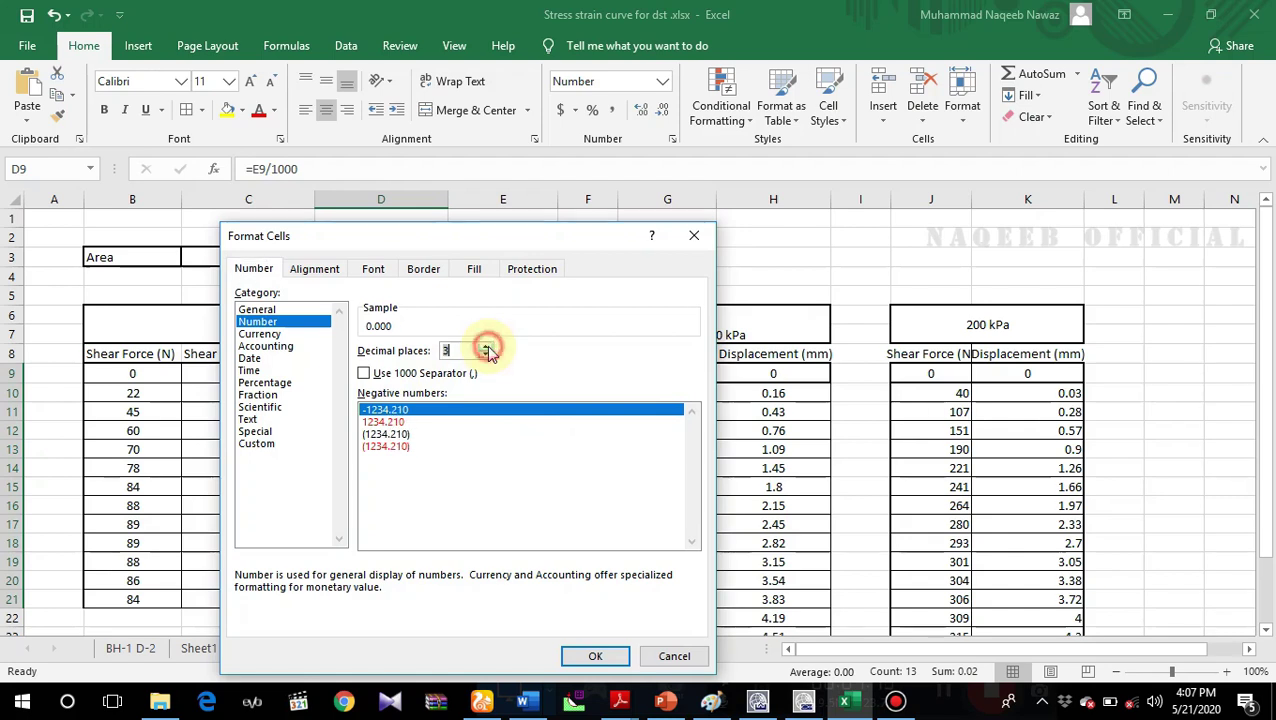
click(486, 347)
click(486, 347)
click(486, 347)
click(486, 347)
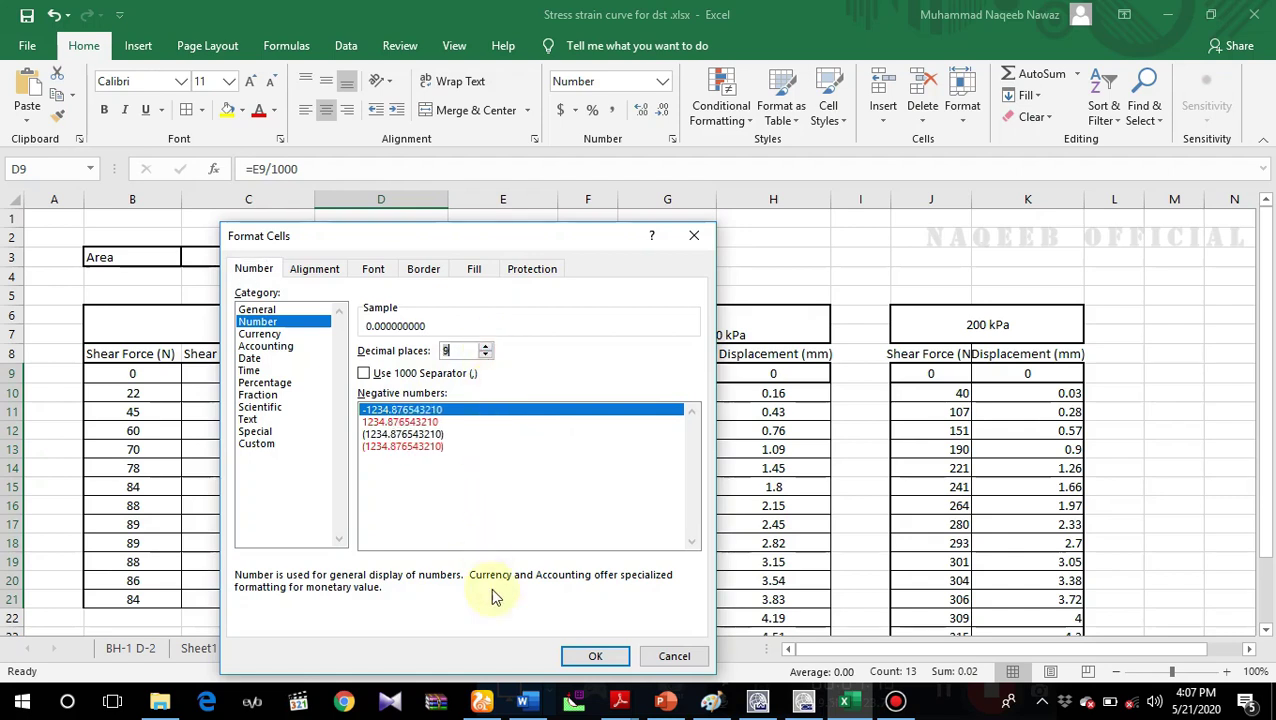
click(592, 653)
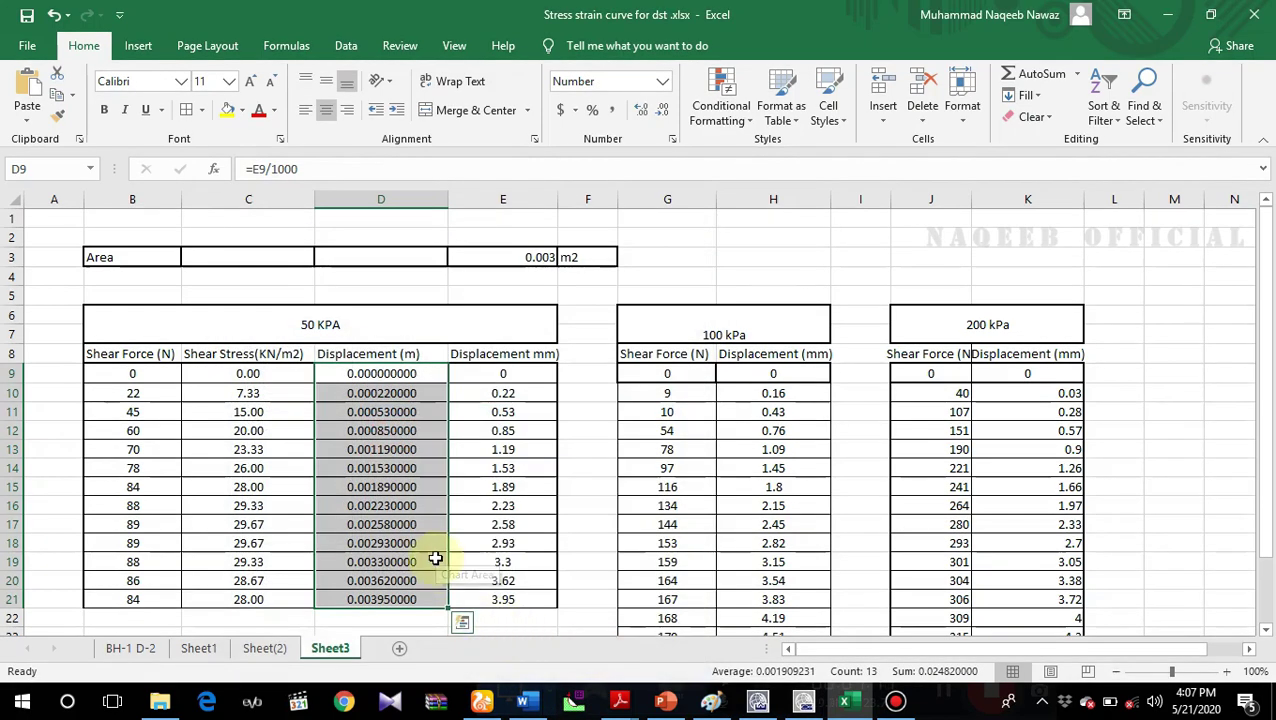
click(425, 290)
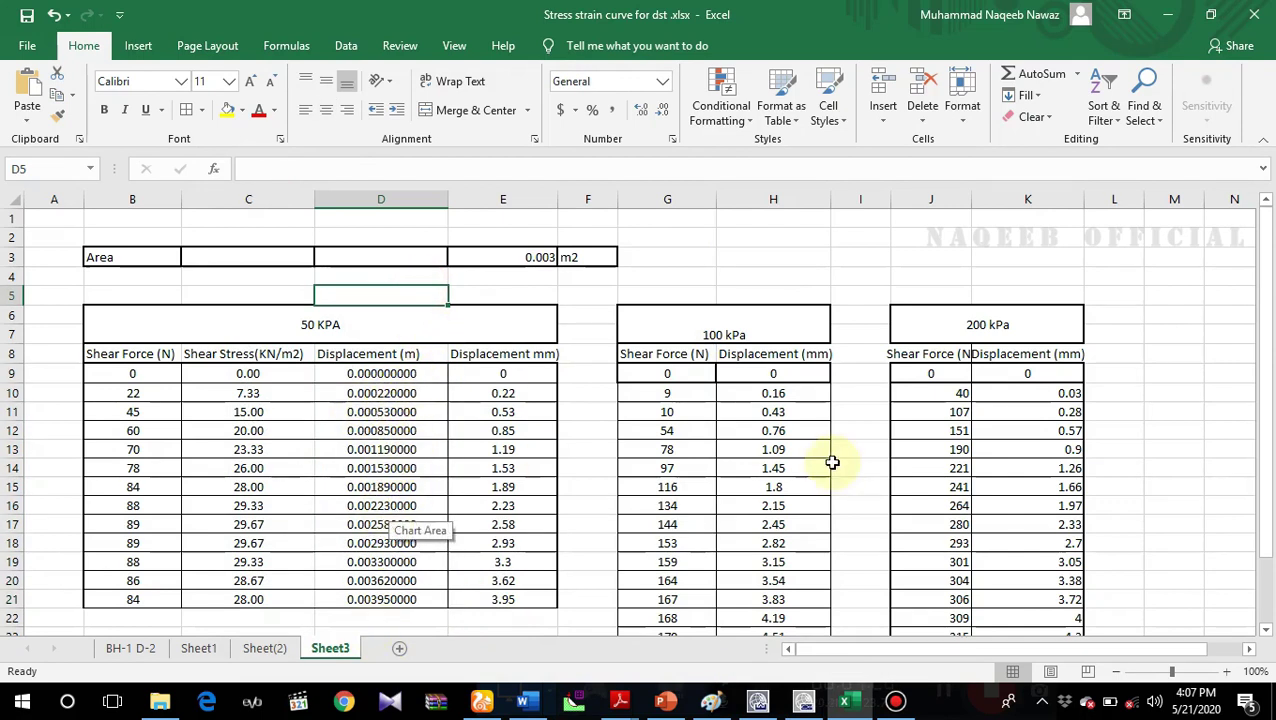
Step: Insert an entire column before the 100 kPa table's displacement column and enter the heading "Shear stress" in H8
right_click(732, 396)
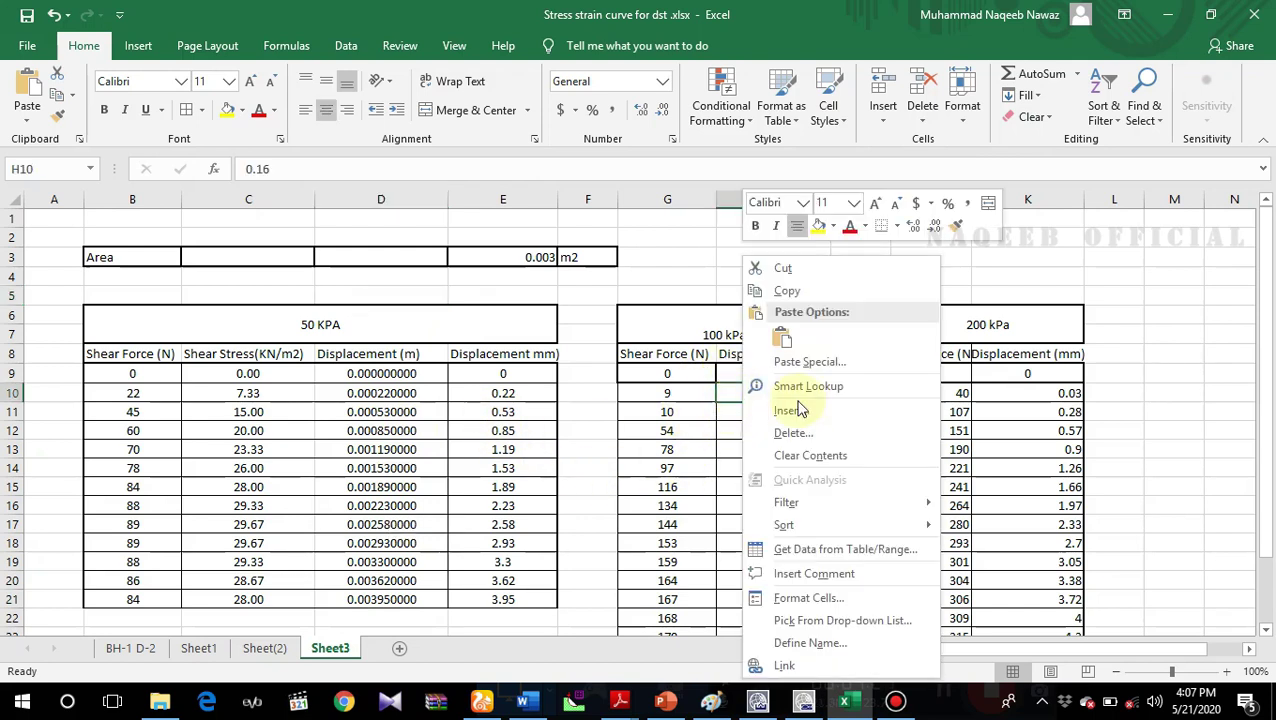
click(789, 411)
click(741, 433)
click(760, 467)
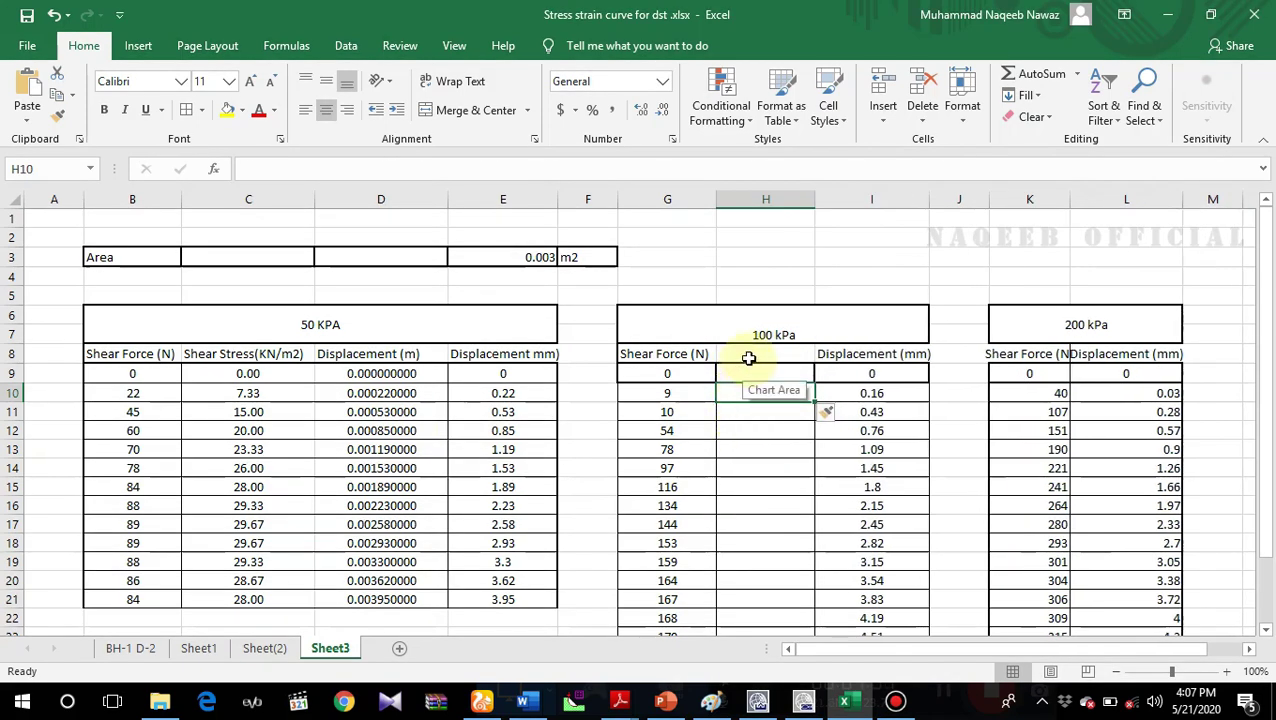
click(749, 356)
text(Shear stress)
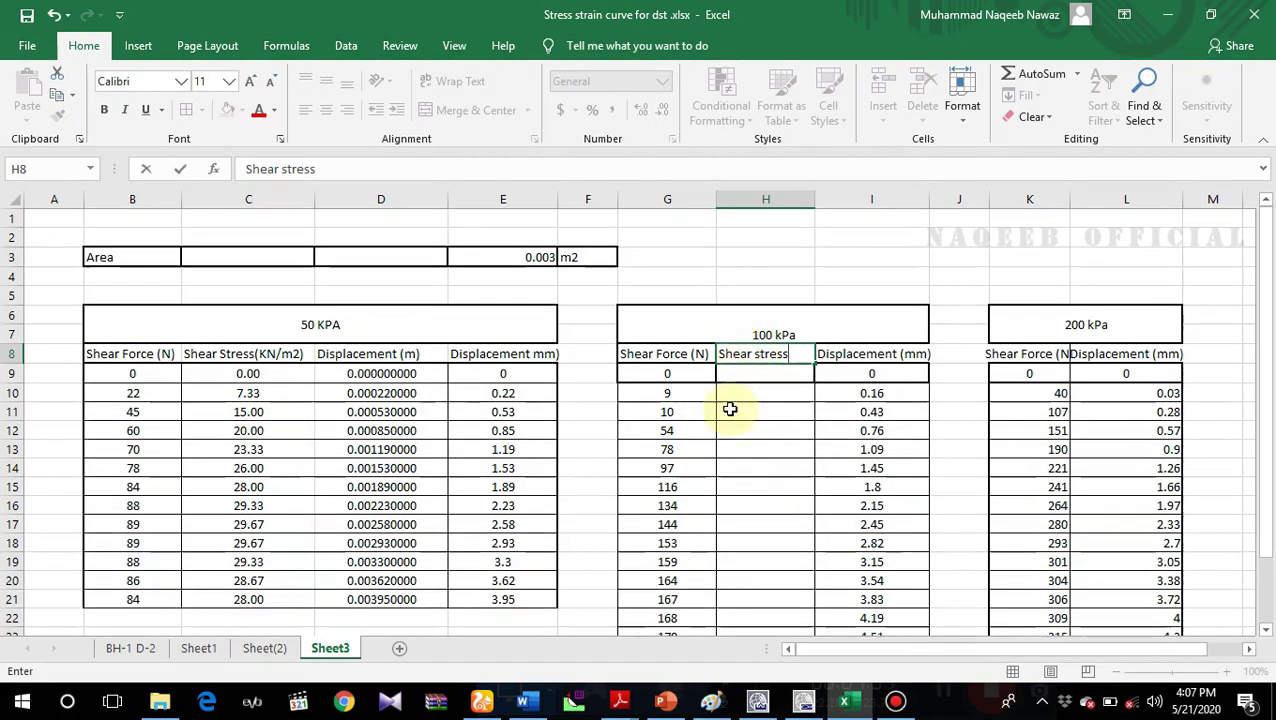
Step: Calculate the 100 kPa shear stress with =G9/(0.003*1000) in H9 and fill the formula down to H26
click(759, 375)
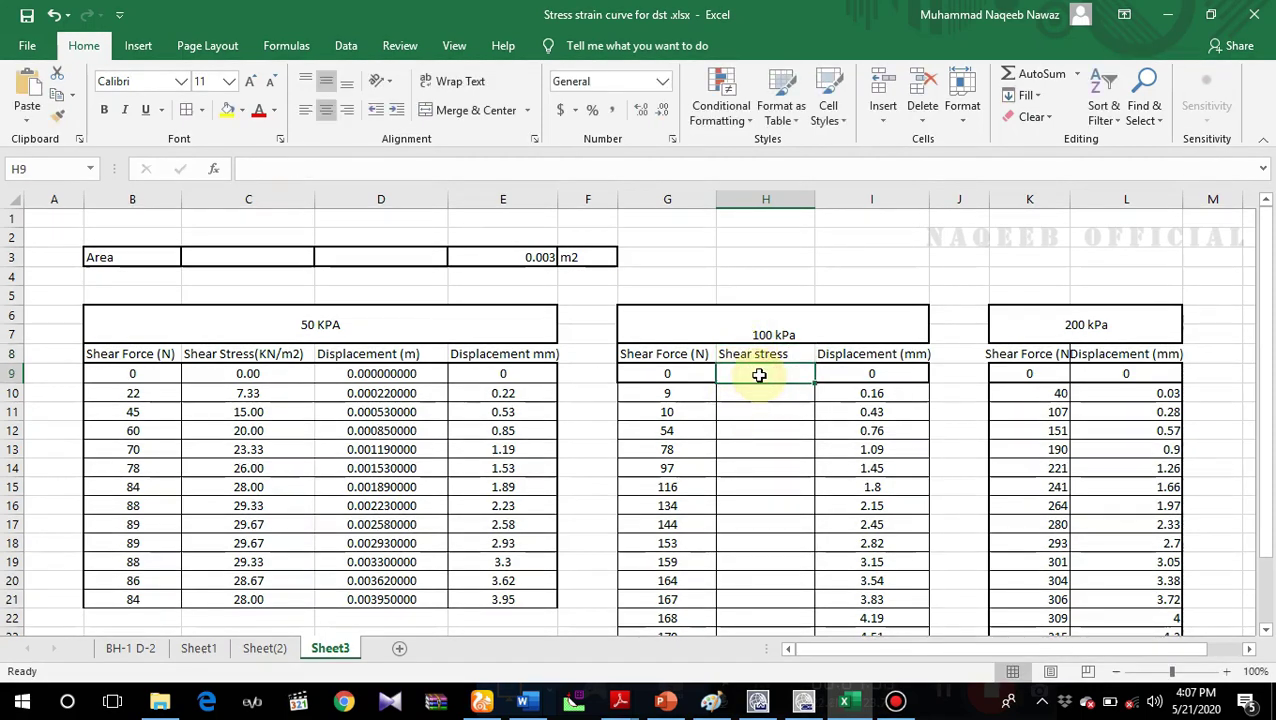
text(=)
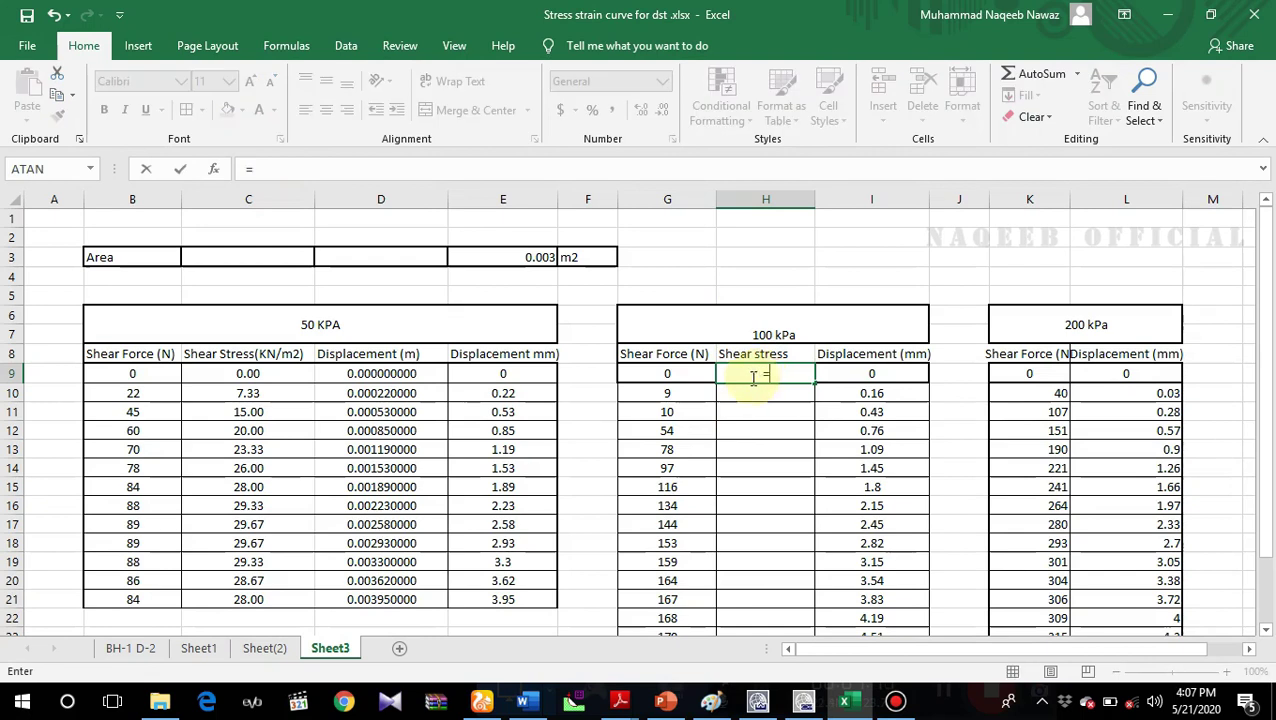
click(670, 376)
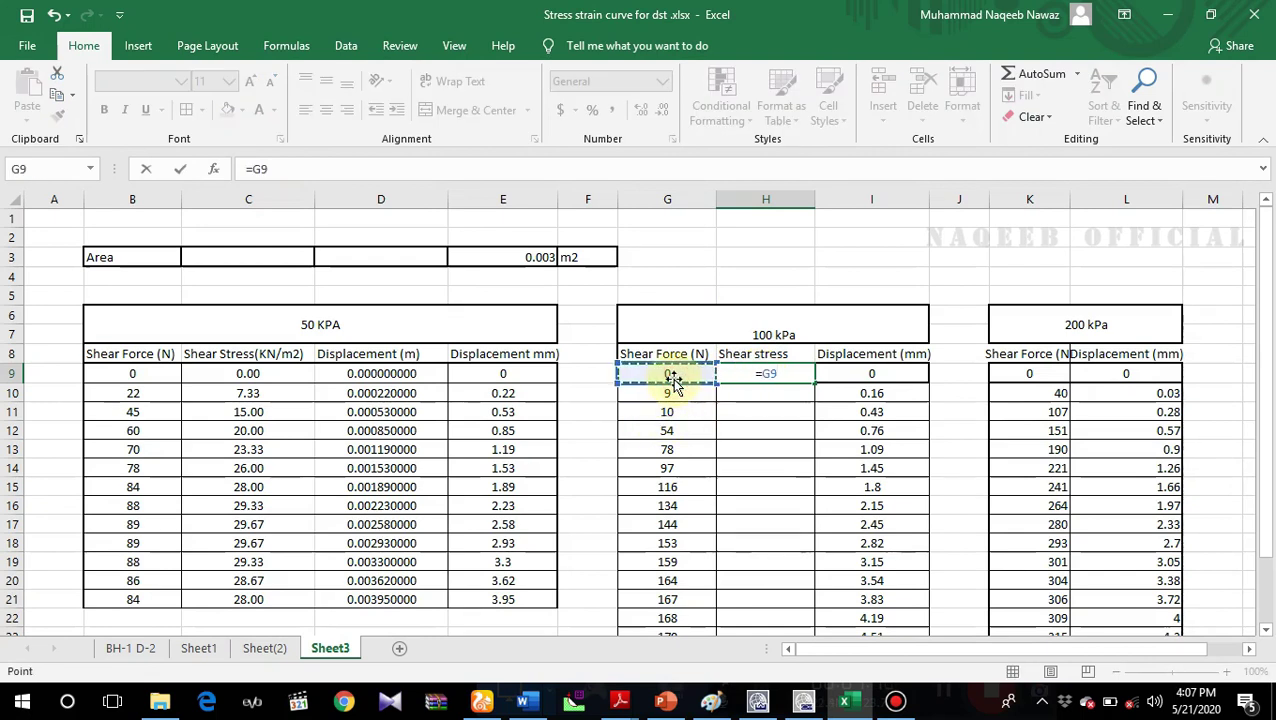
text(/(0.003)
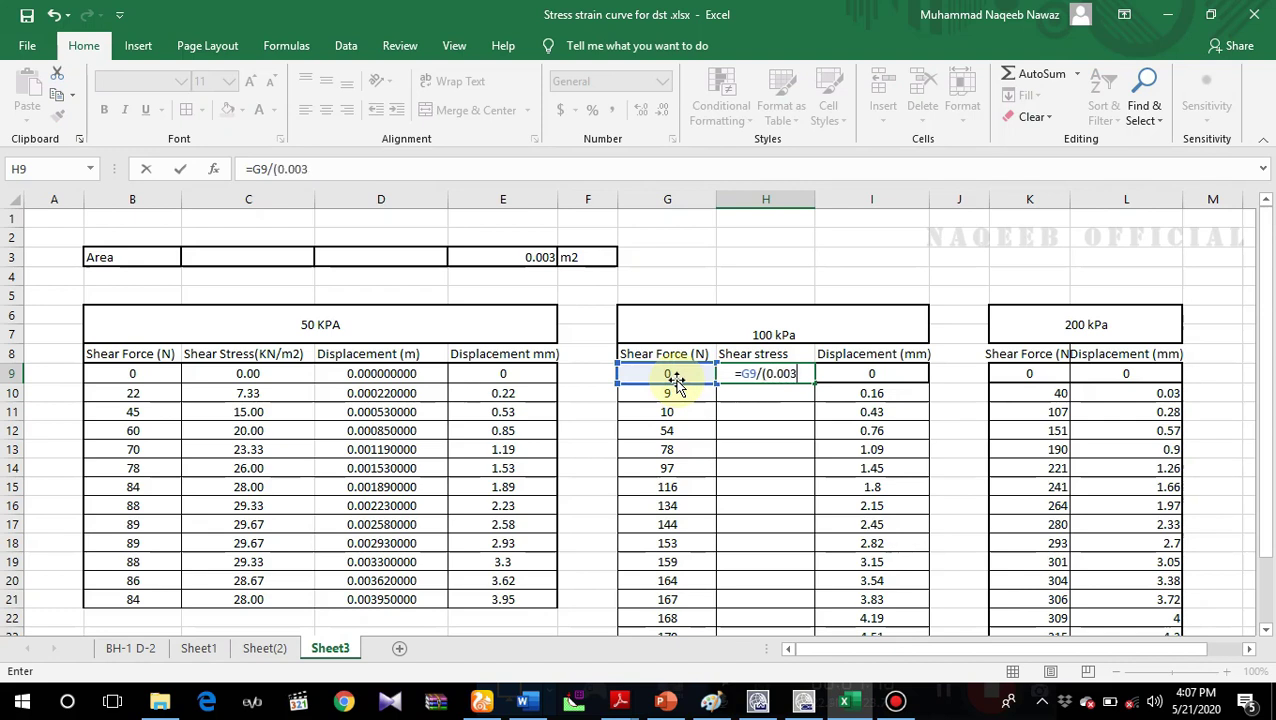
text(*1000)
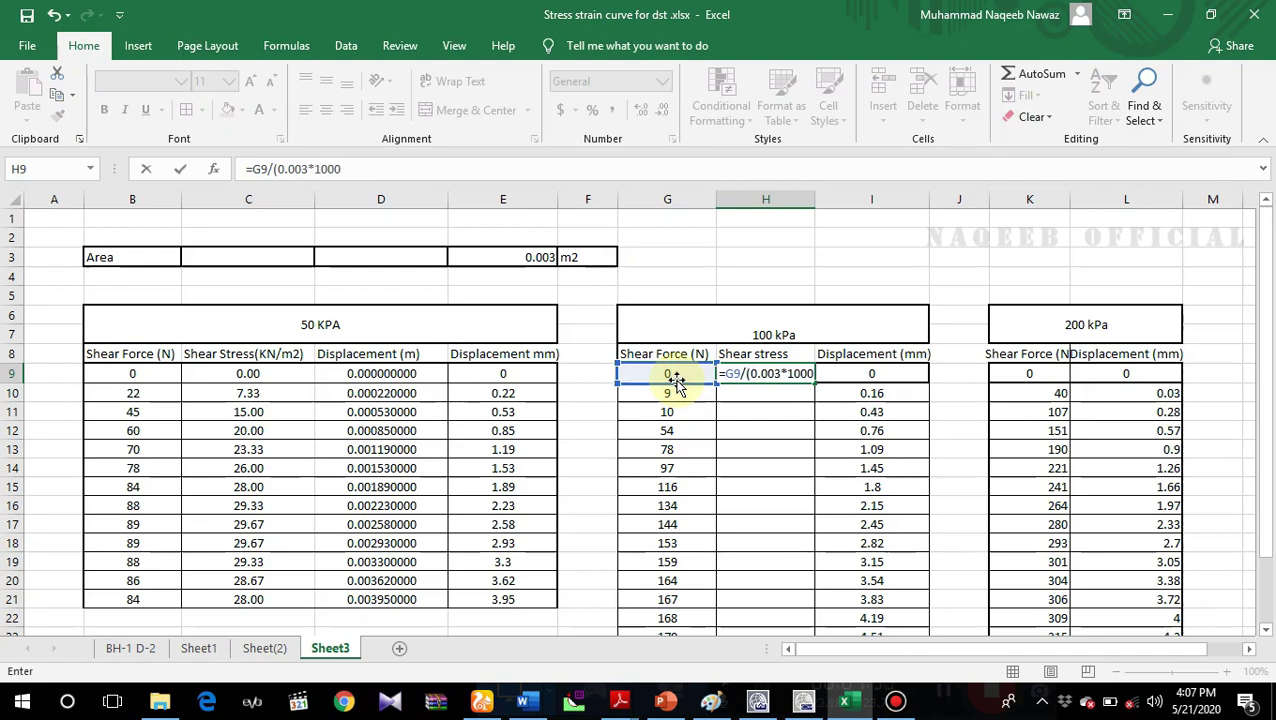
text())
key(Return)
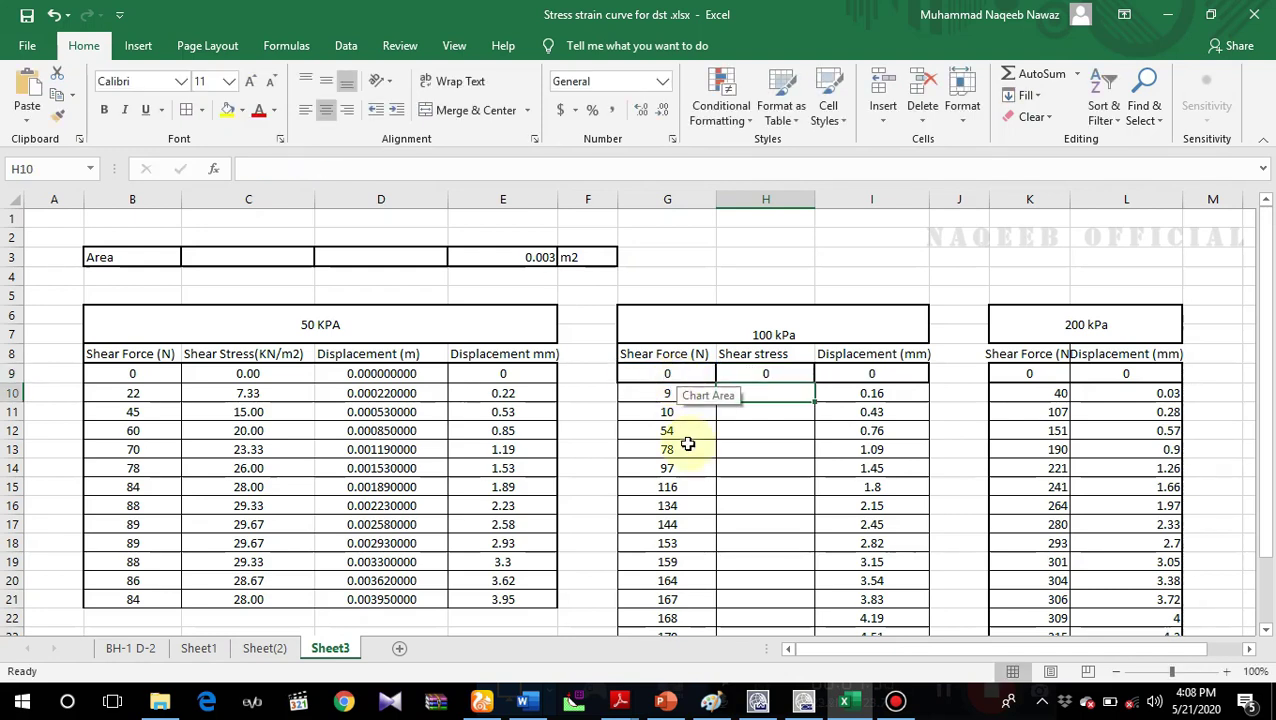
click(771, 375)
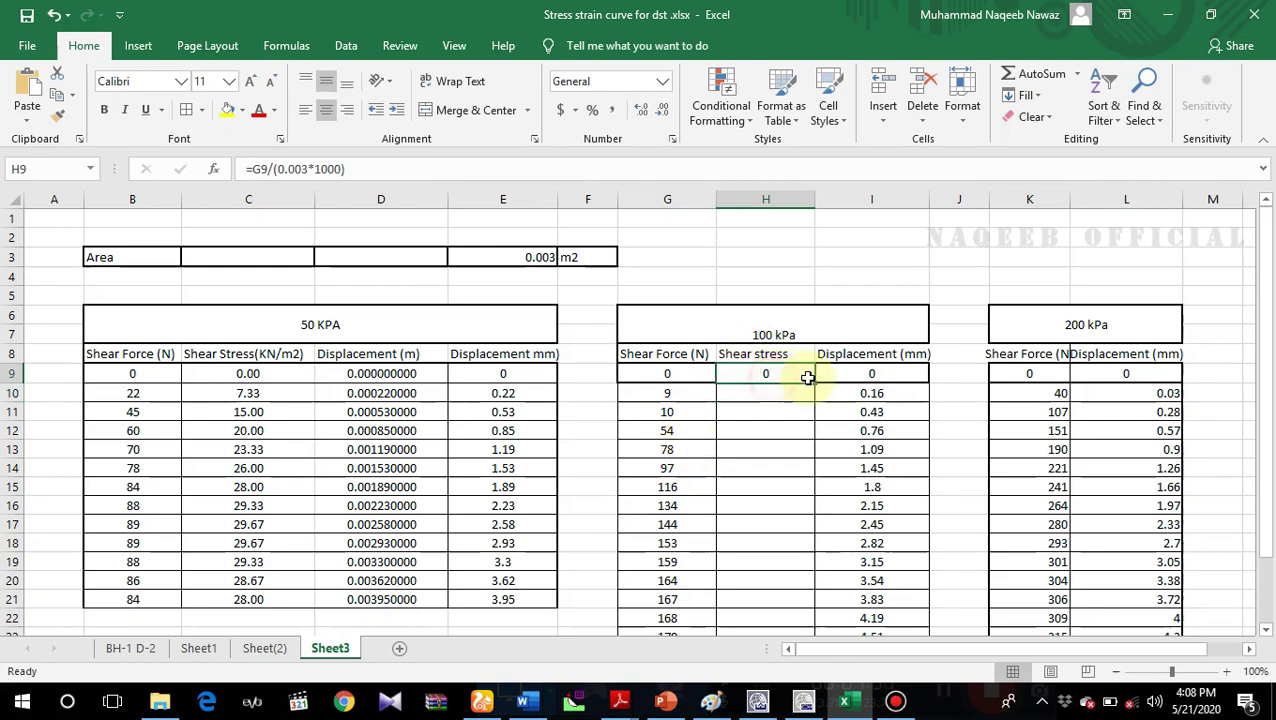
drag(815, 383, 798, 602)
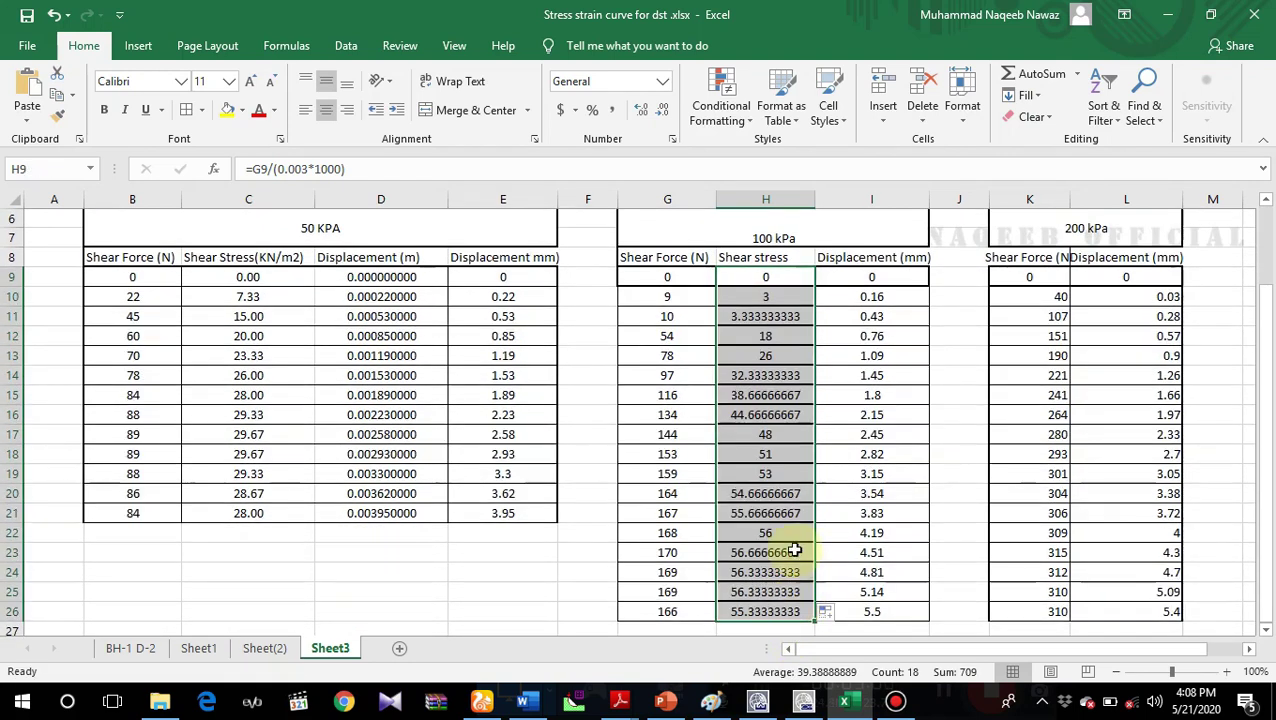
Step: Insert an entire column before the 100 kPa table's millimetre displacement column and enter the heading "Displacement m" in I8
click(895, 277)
right_click(895, 277)
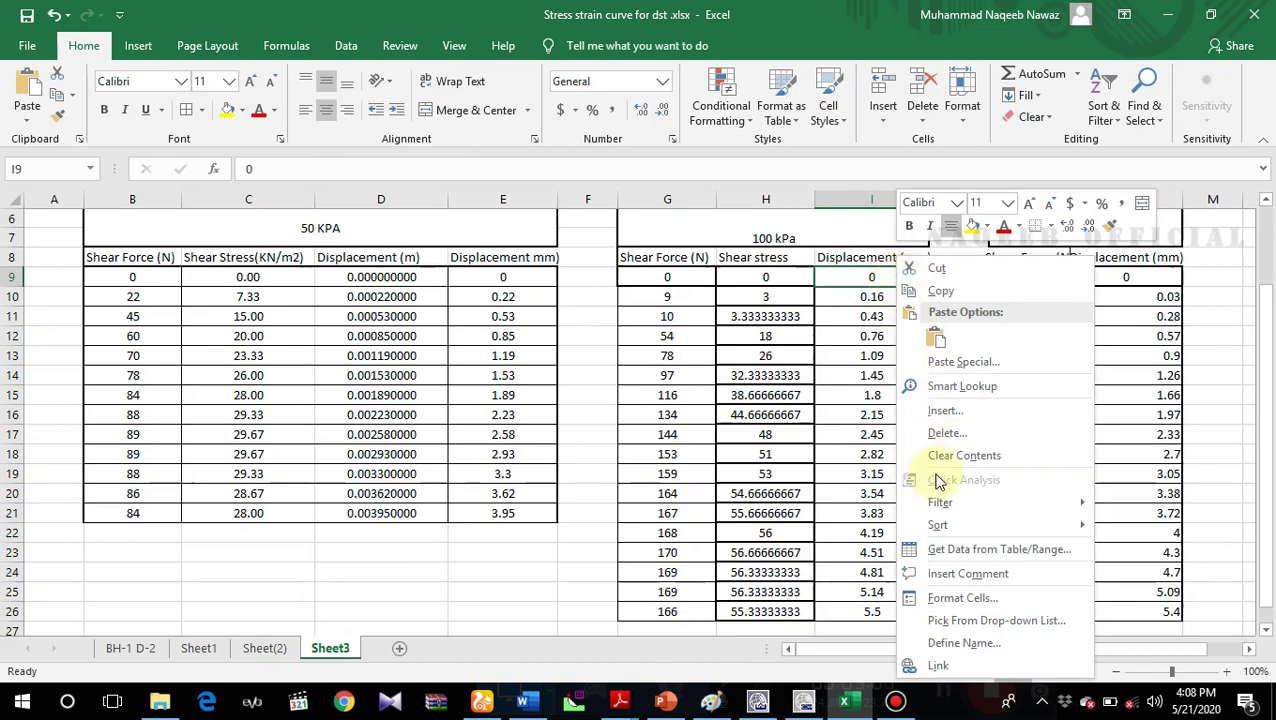
click(943, 410)
click(887, 423)
click(896, 454)
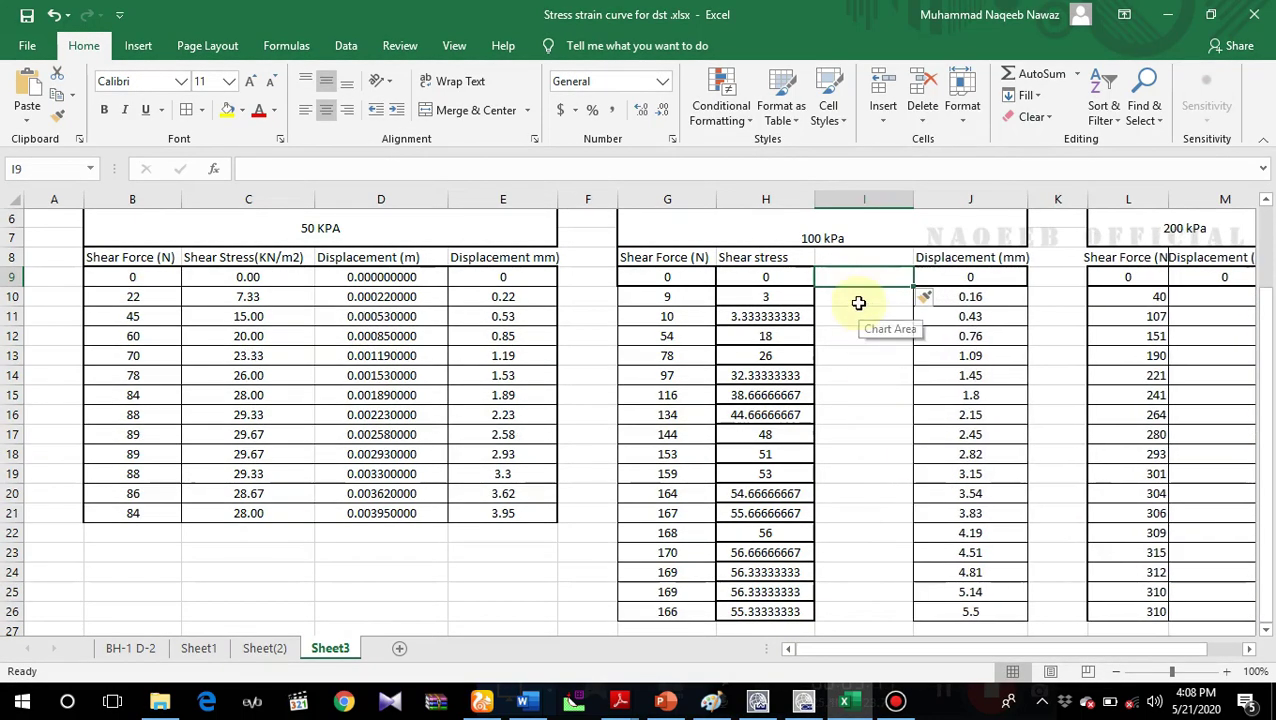
click(855, 258)
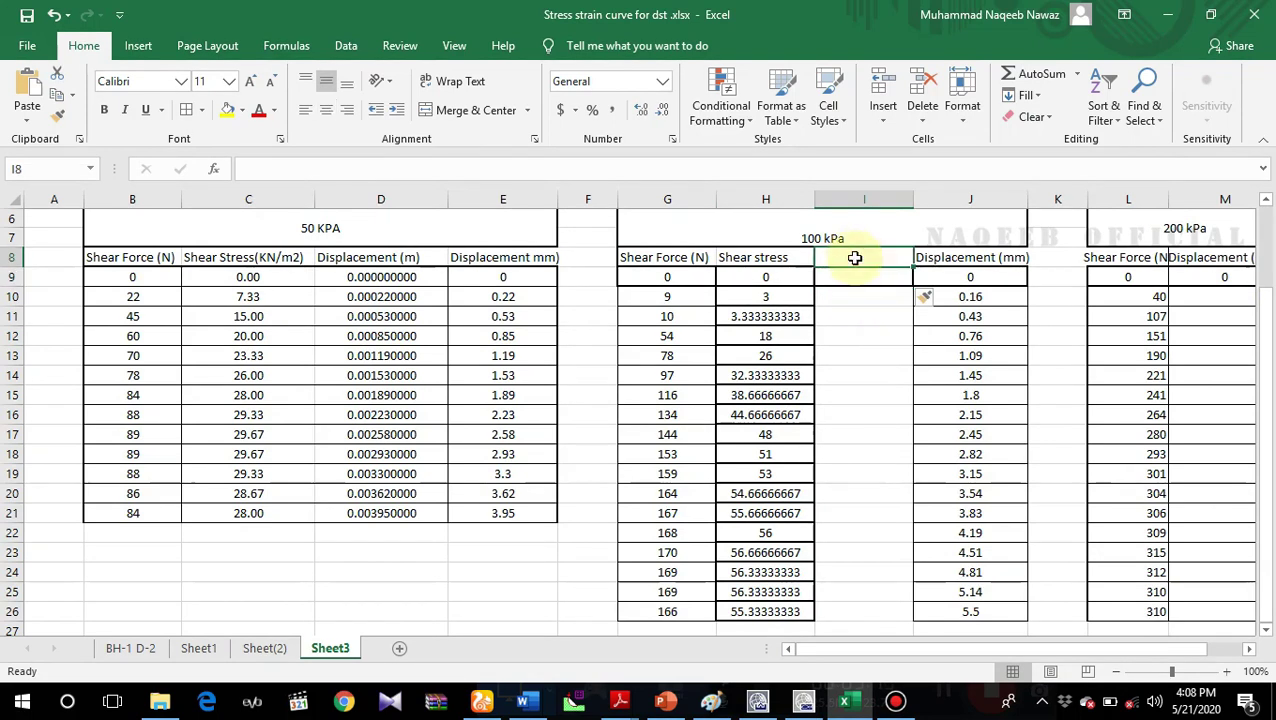
text(Di)
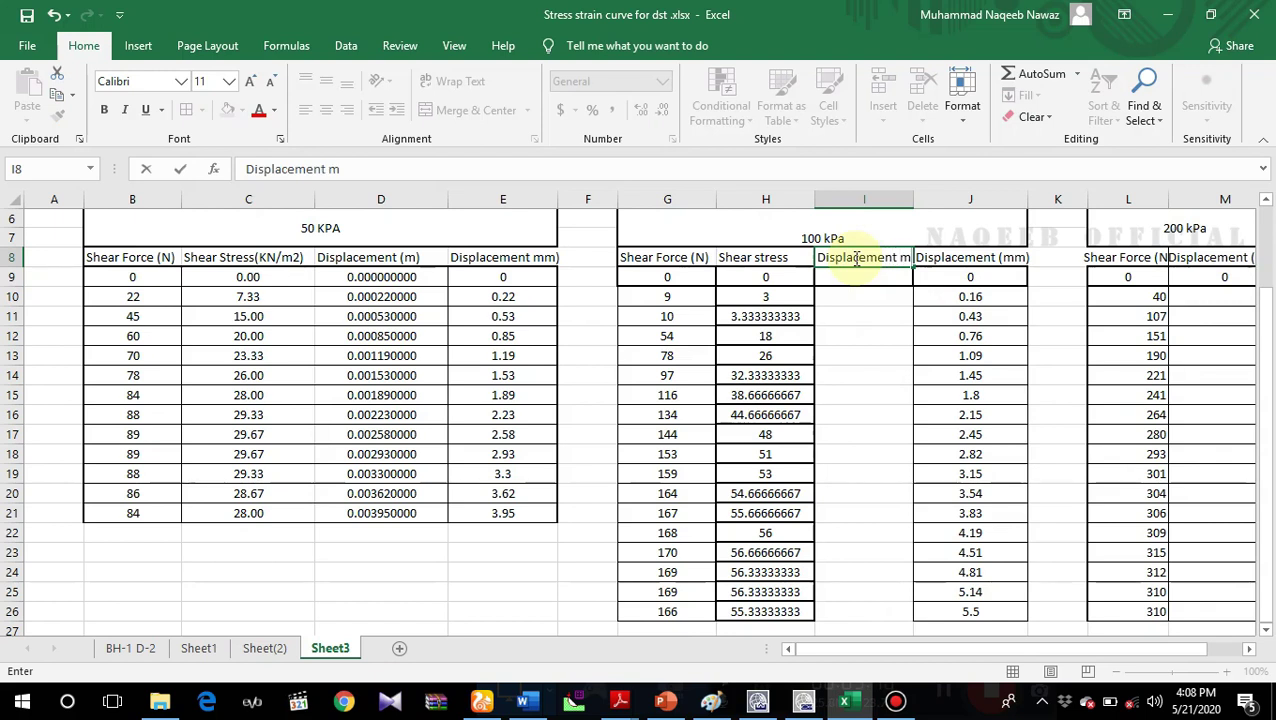
text(splacement m)
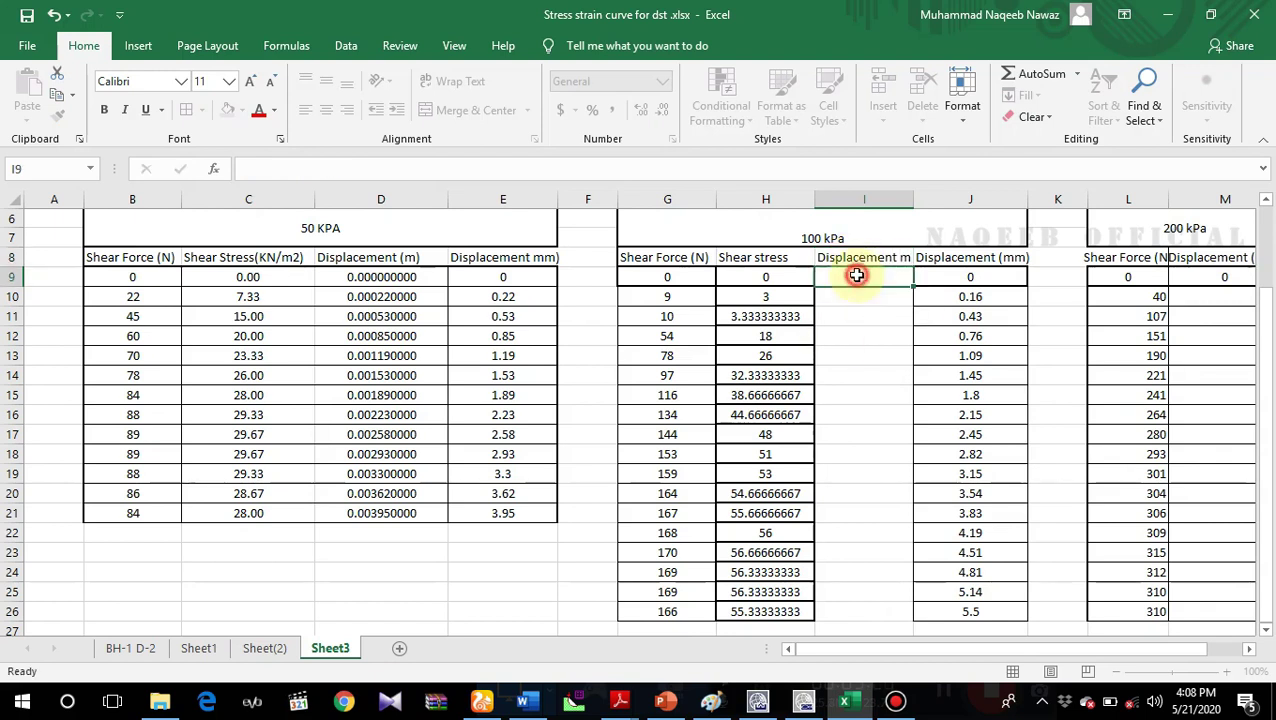
Step: Convert the 100 kPa displacements to metres with =J9/1000 in I9 and fill the formula down to I26
click(855, 276)
text(=)
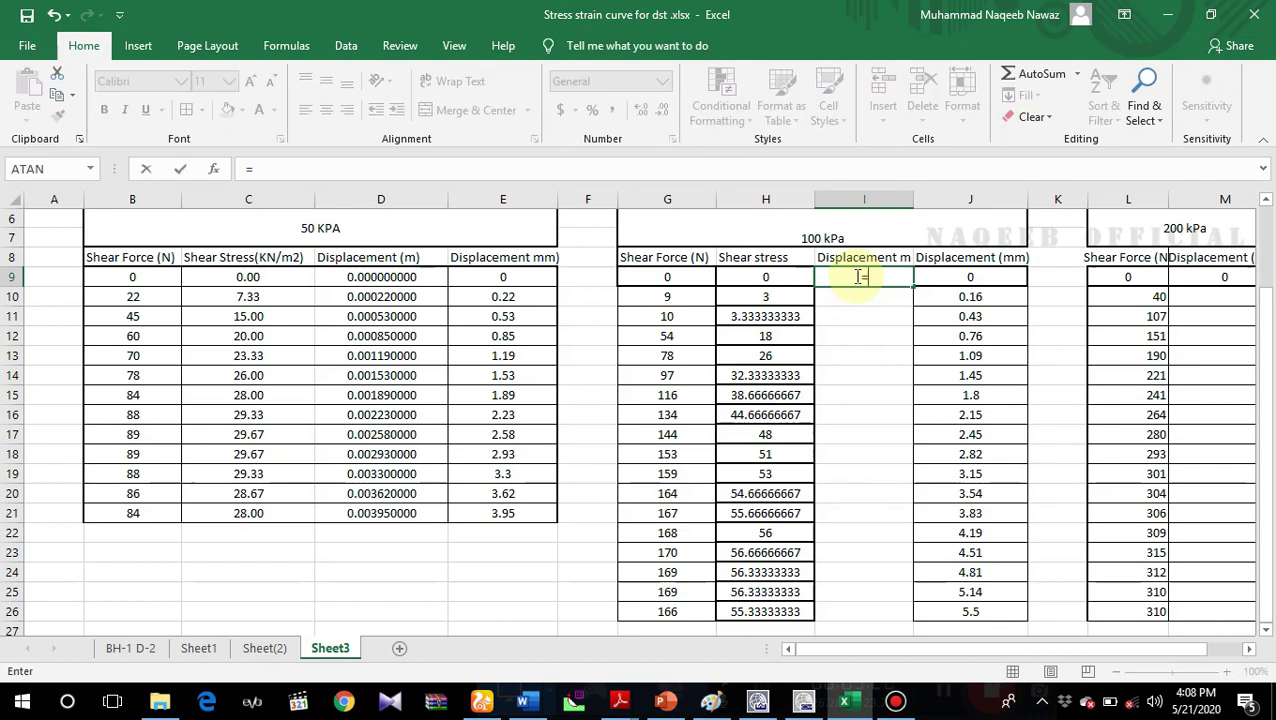
click(969, 277)
text(/1000)
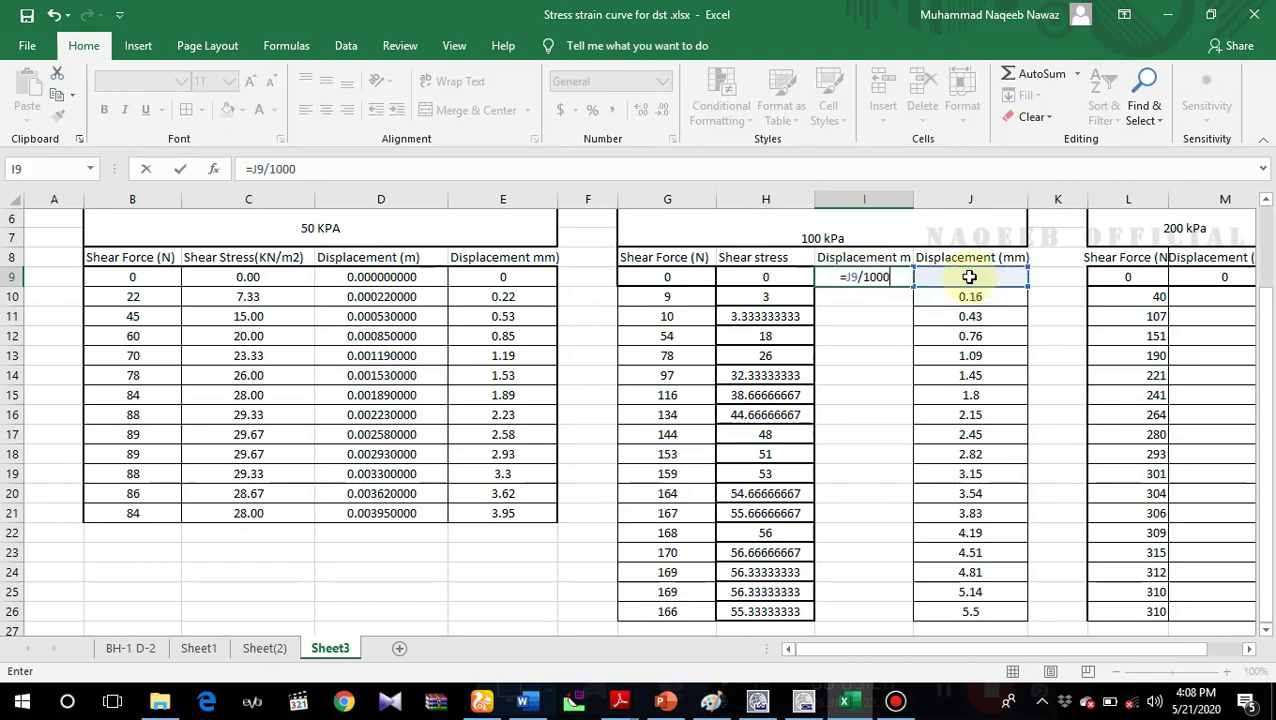
key(Return)
click(898, 276)
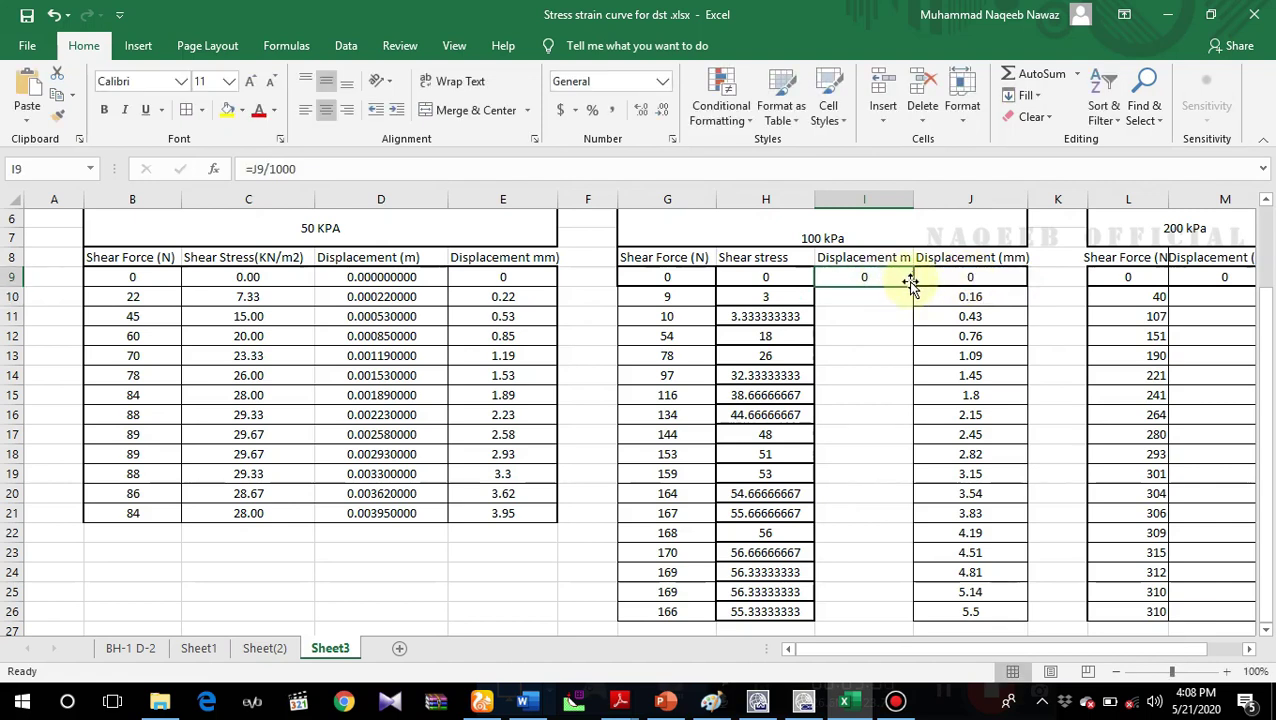
drag(910, 285, 878, 558)
click(900, 592)
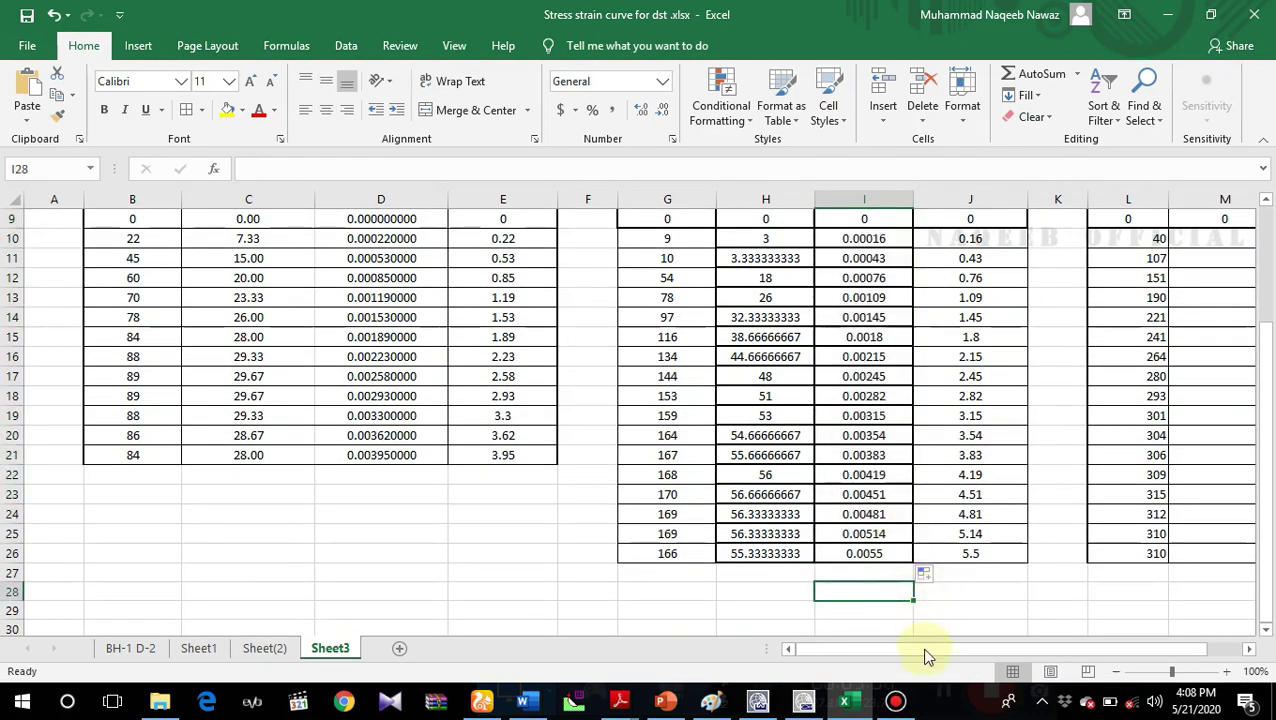
Step: Insert two entire columns between the shear force and millimetre displacement columns of the 200 kPa table
drag(925, 652, 1120, 655)
scroll(1180, 560, up, 3)
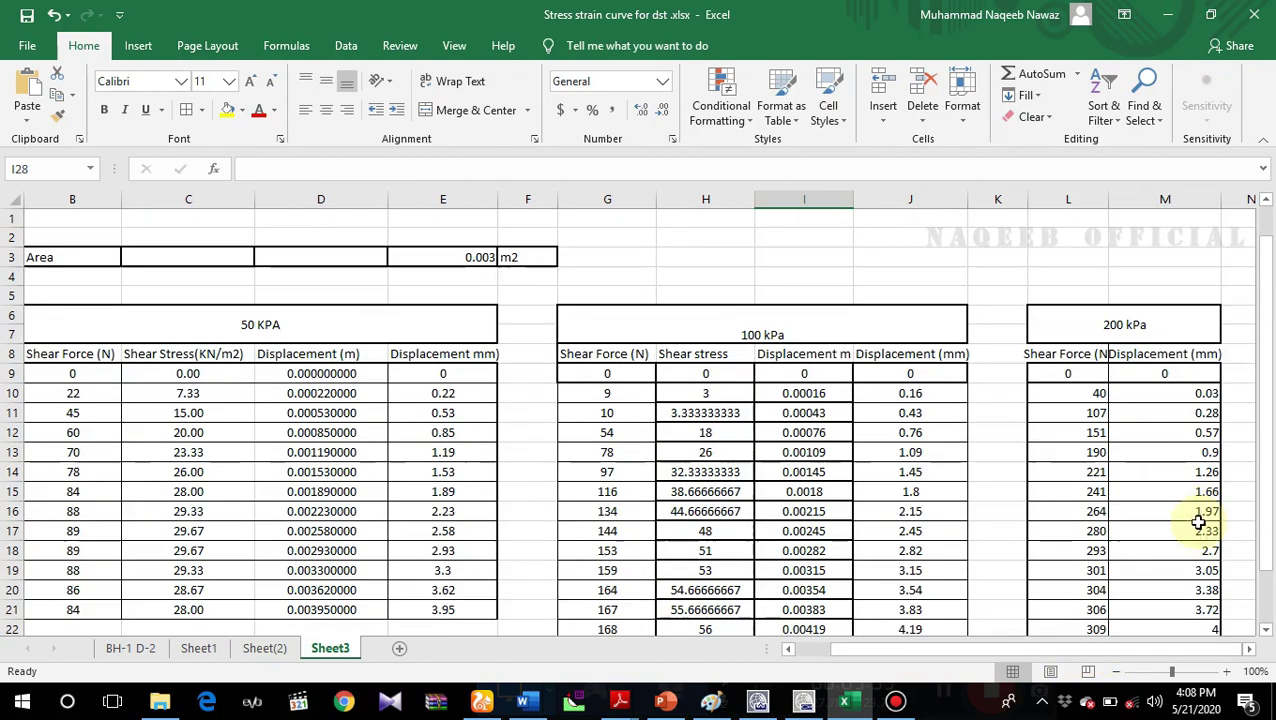
click(1141, 374)
right_click(1142, 372)
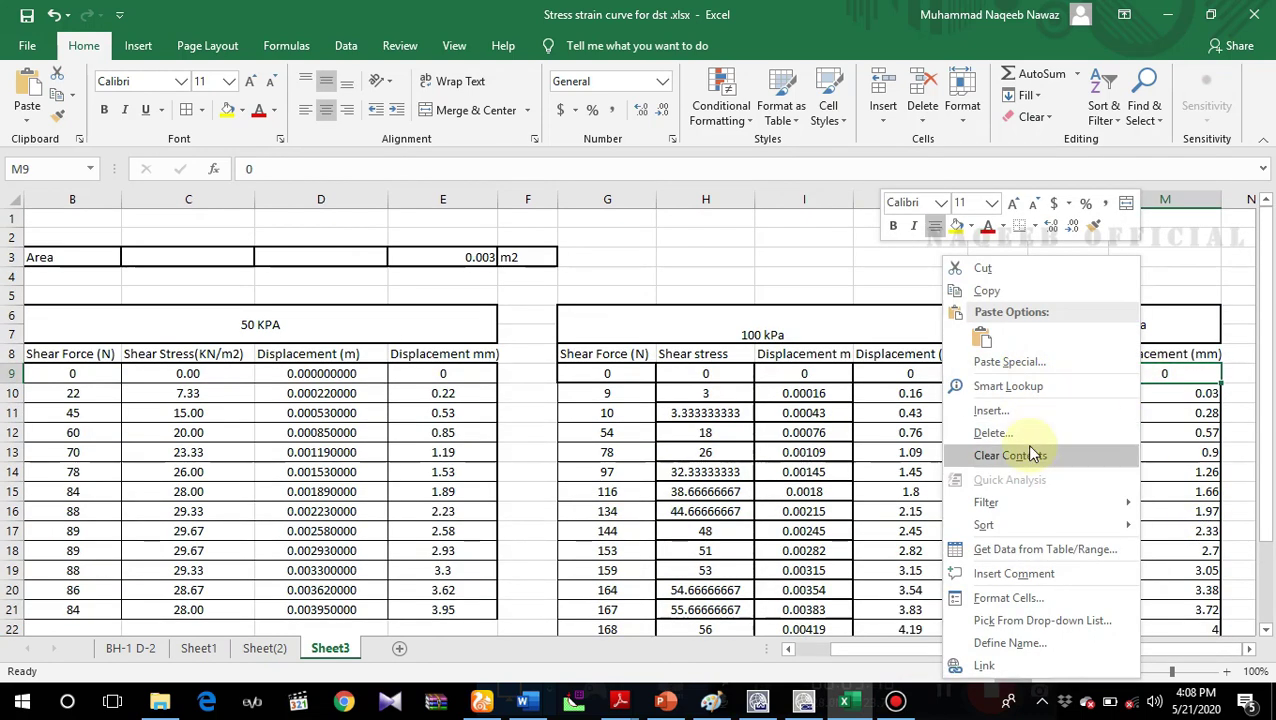
click(1010, 411)
click(960, 431)
click(978, 463)
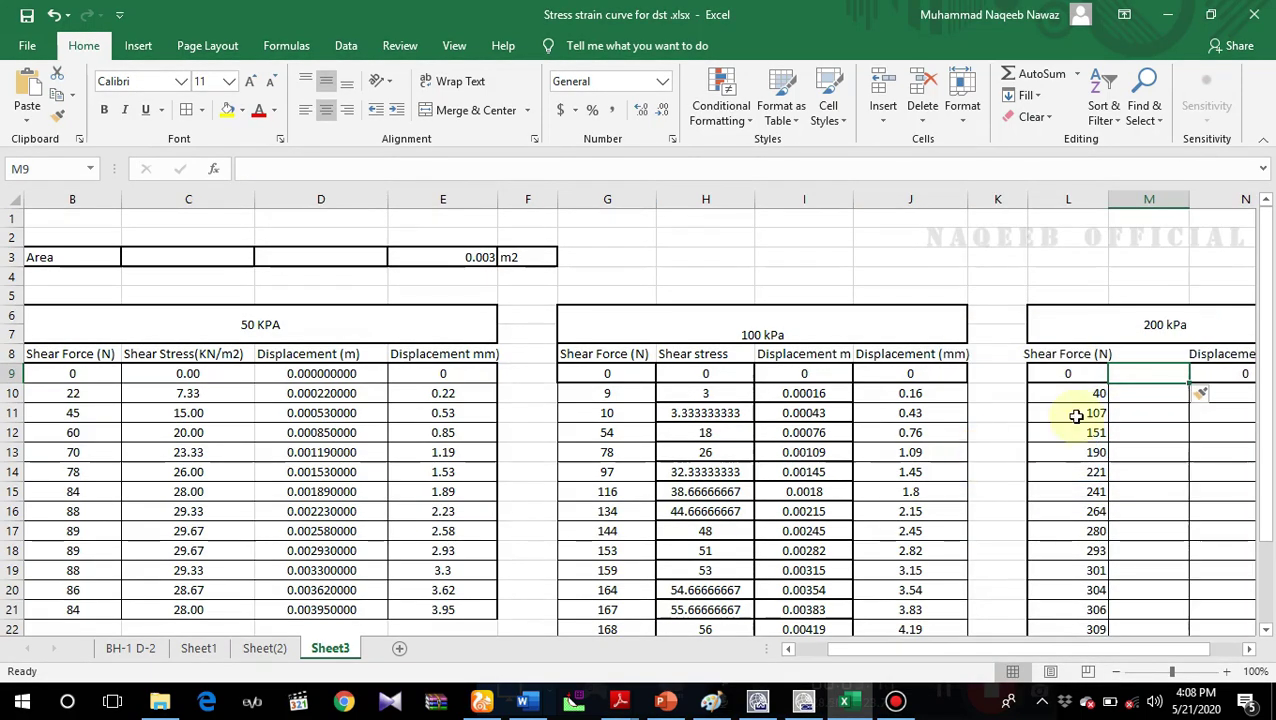
right_click(1148, 373)
click(1010, 411)
click(956, 430)
click(974, 463)
Step: Enter the 200 kPa table headings "Shear stress" in M8 and "D (m)" in N8
drag(955, 649, 1077, 649)
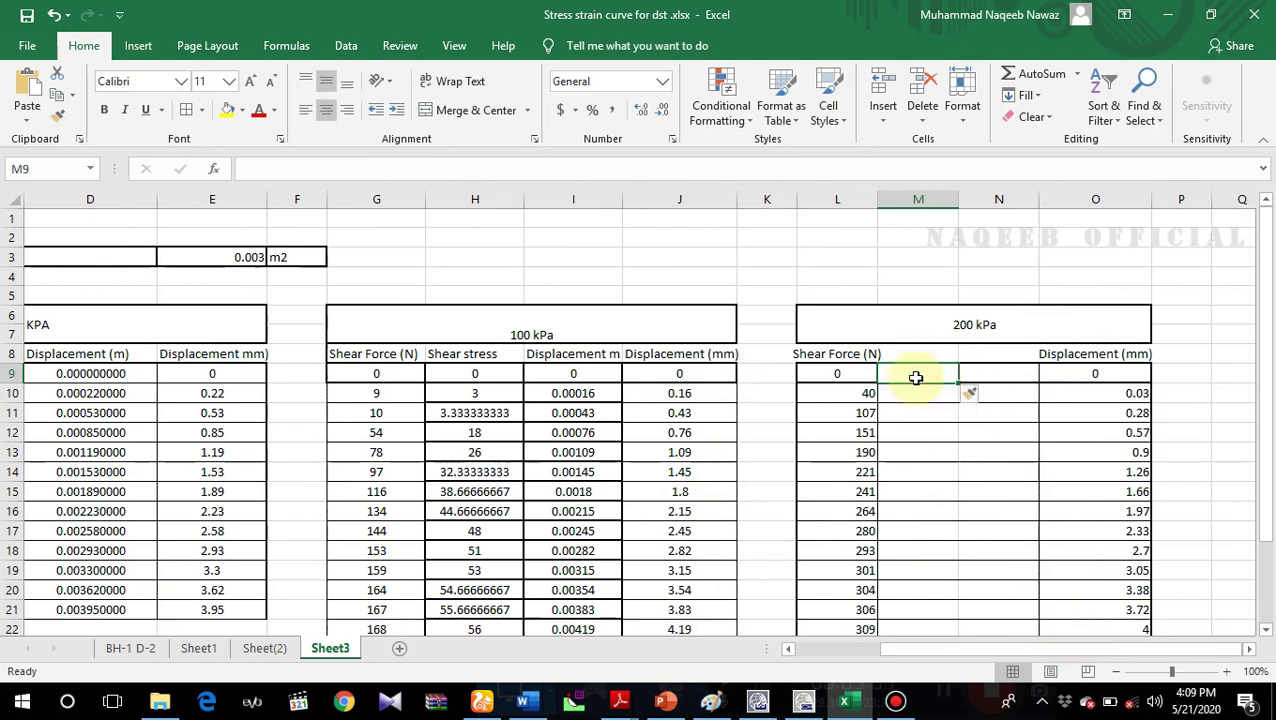
text(S)
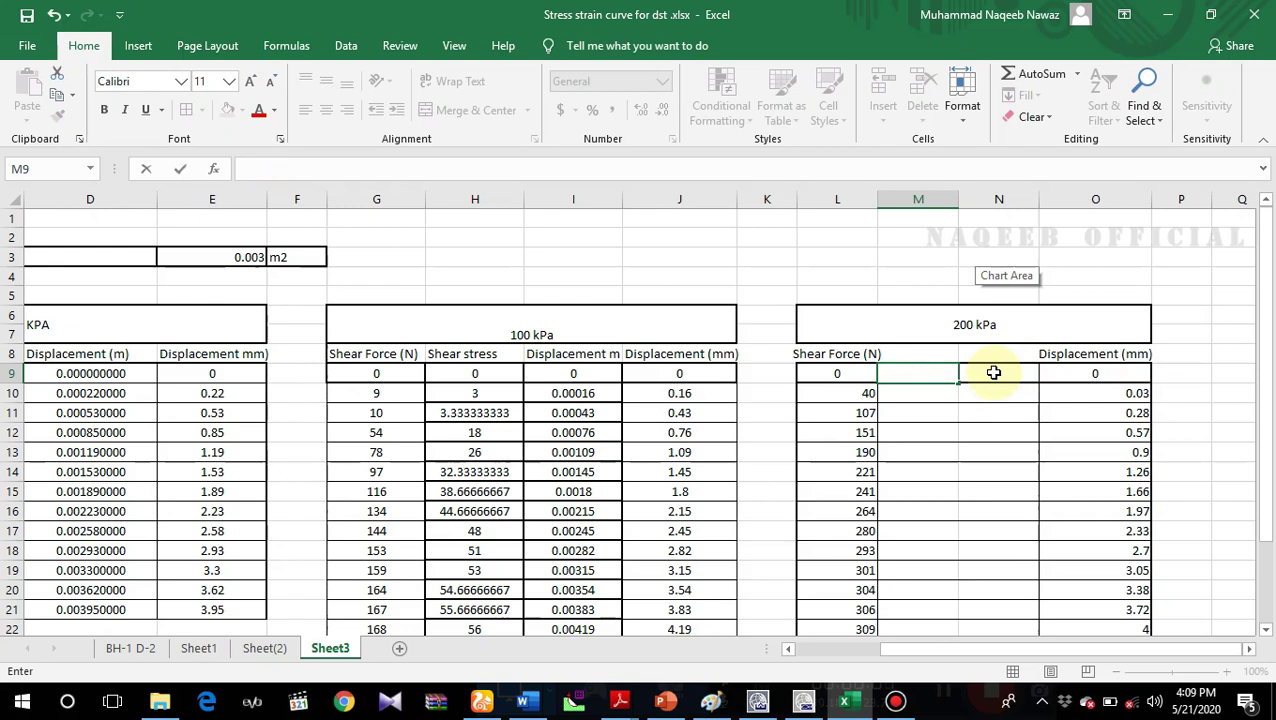
click(913, 353)
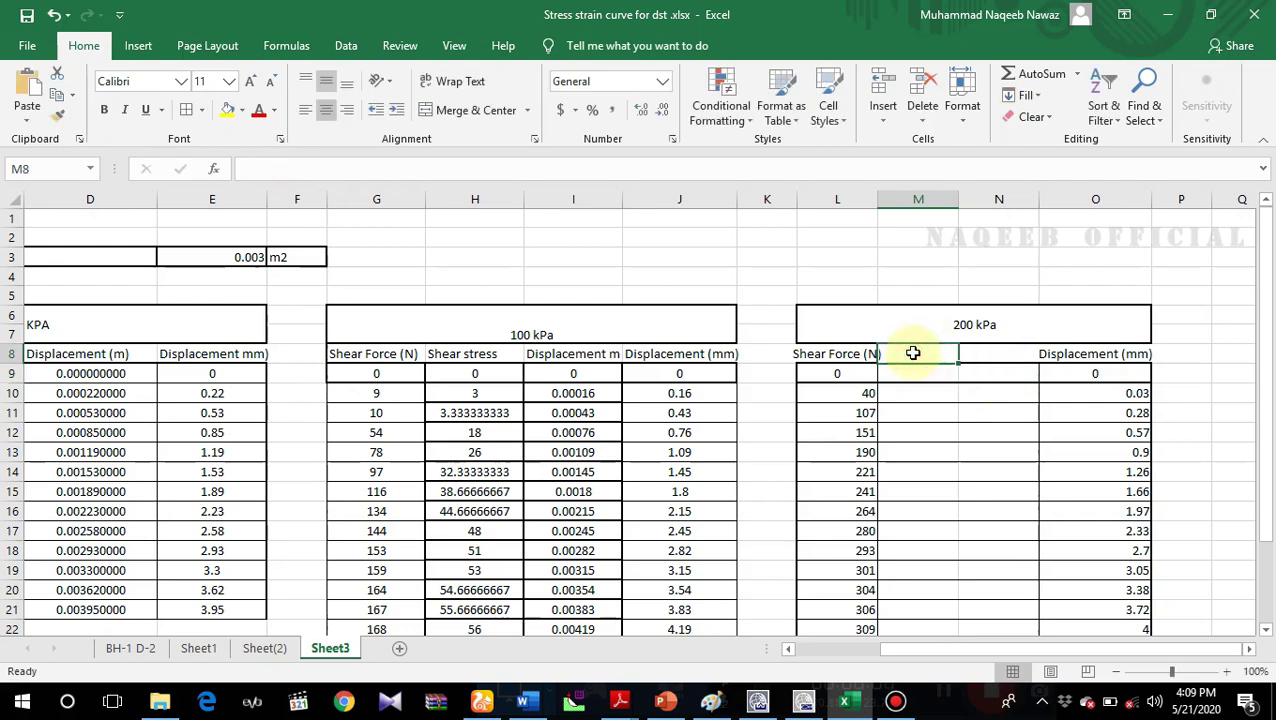
text(Shear stress)
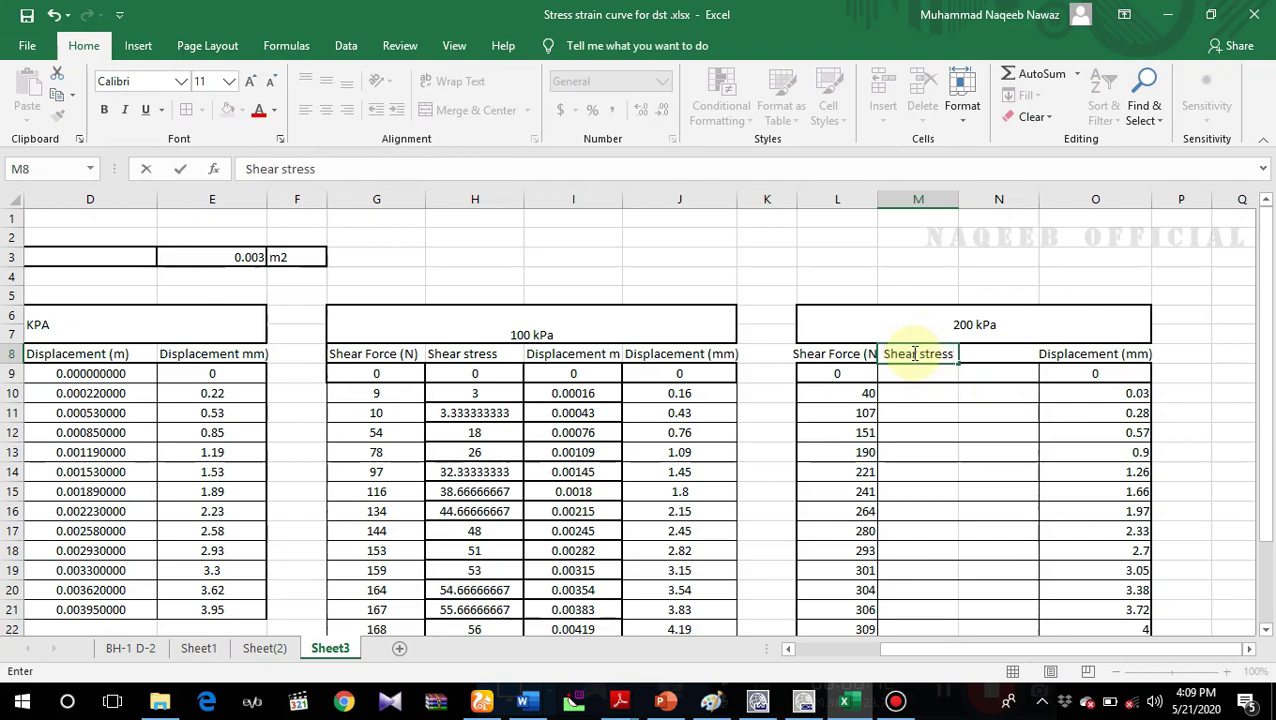
key(Tab)
text(D)
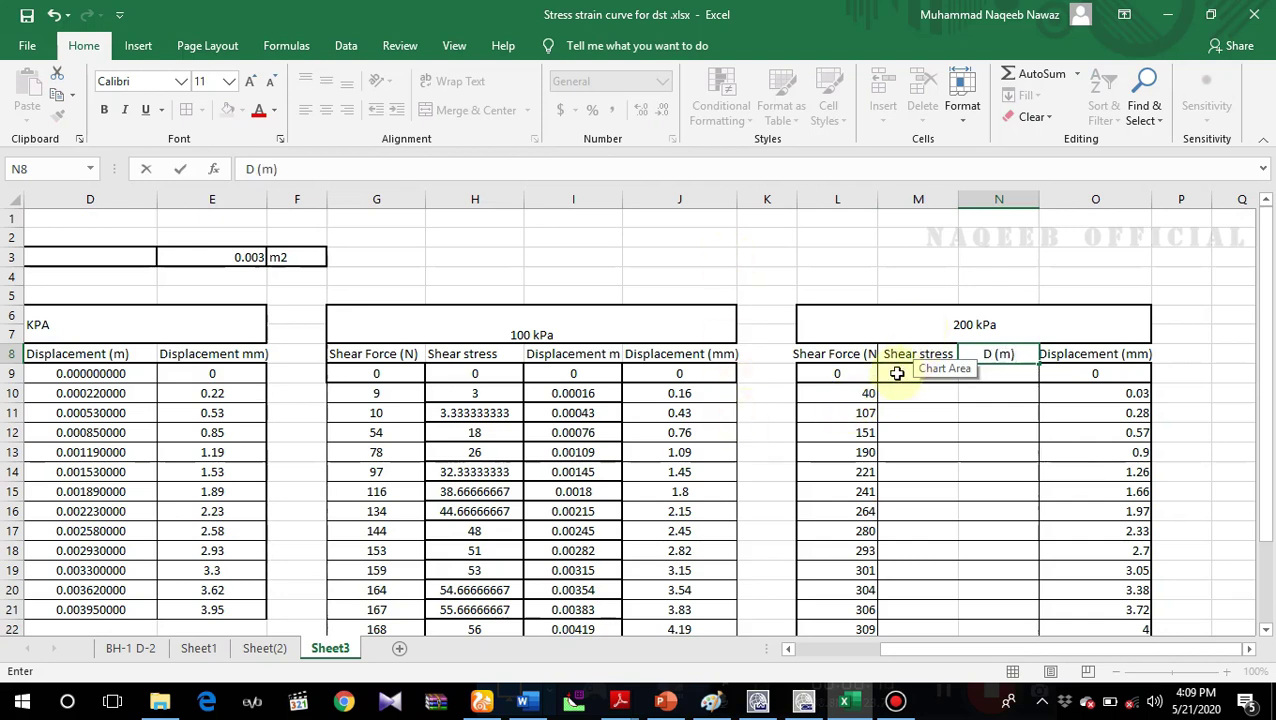
Step: Calculate the first 200 kPa shear stress by entering =L9/(0.003*1000) in M9
click(898, 372)
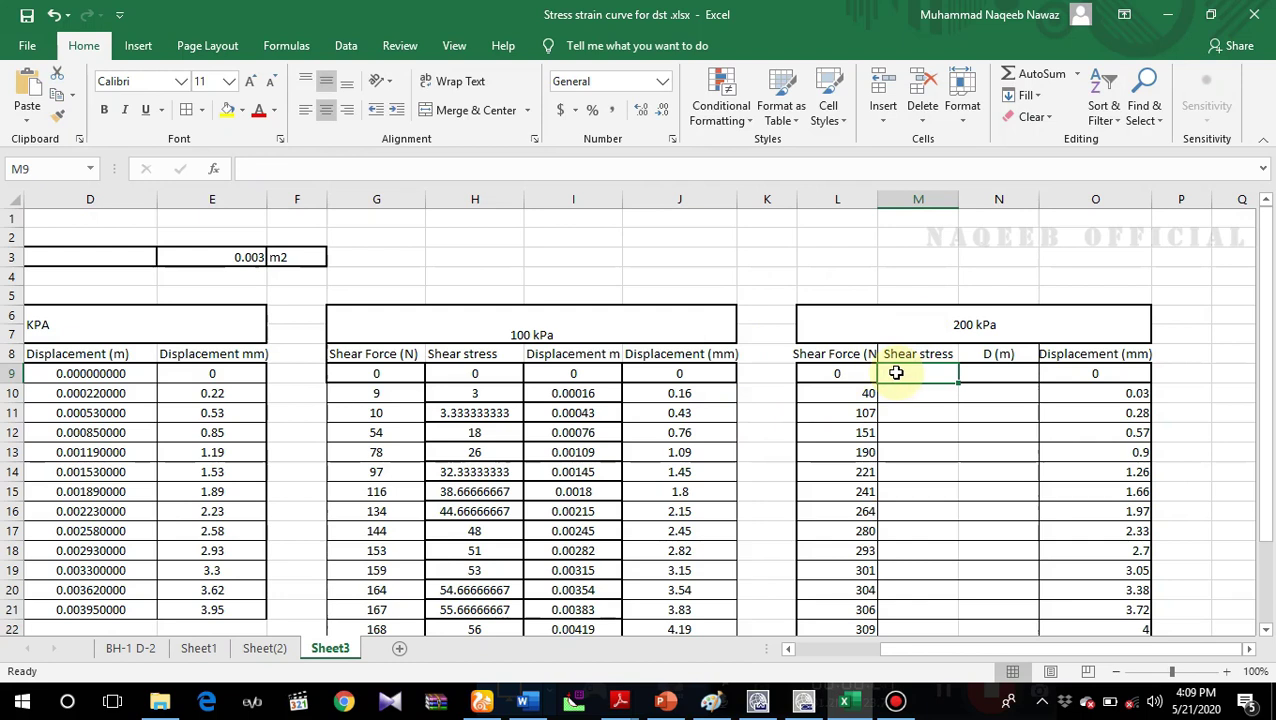
text(=)
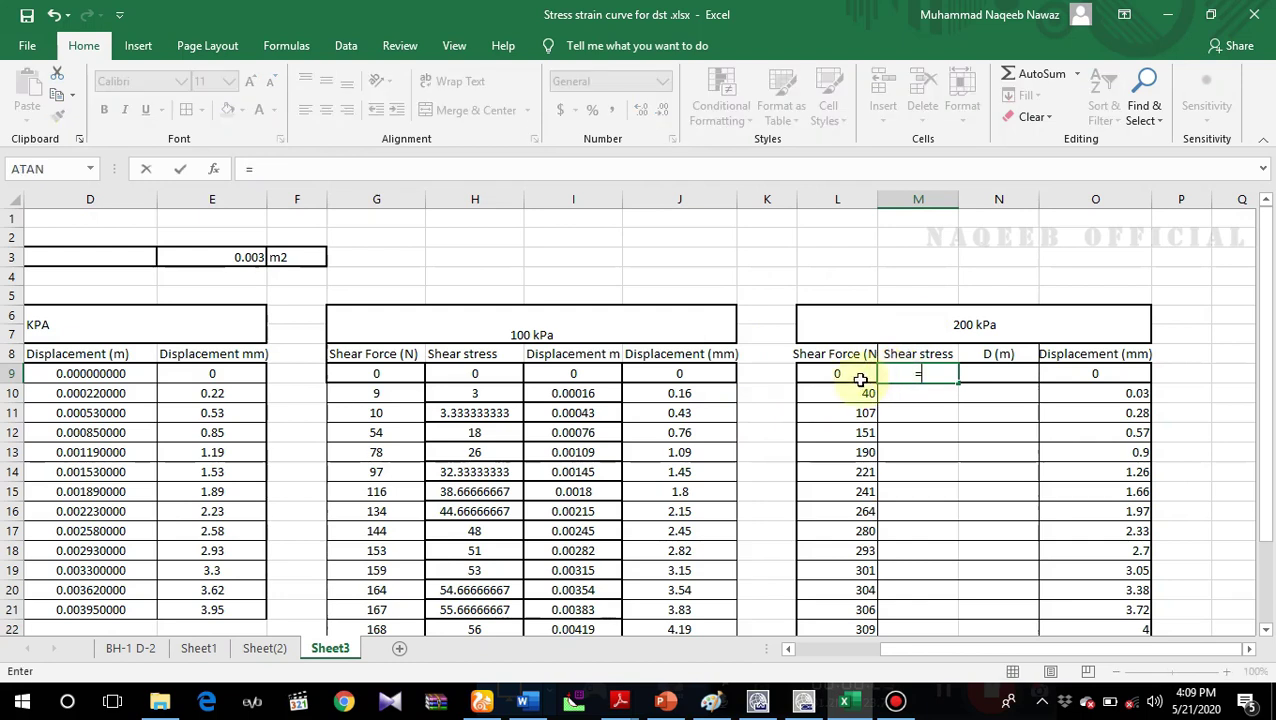
click(850, 373)
text(/(0.003)
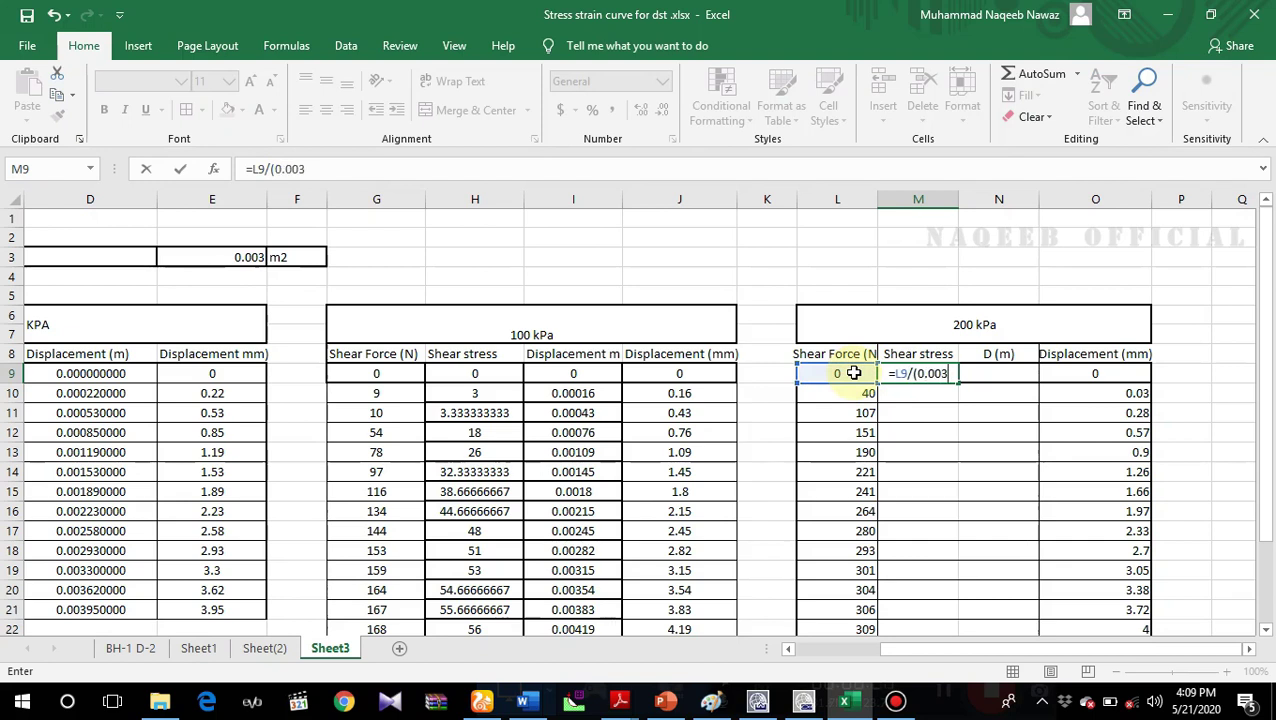
text(*100)
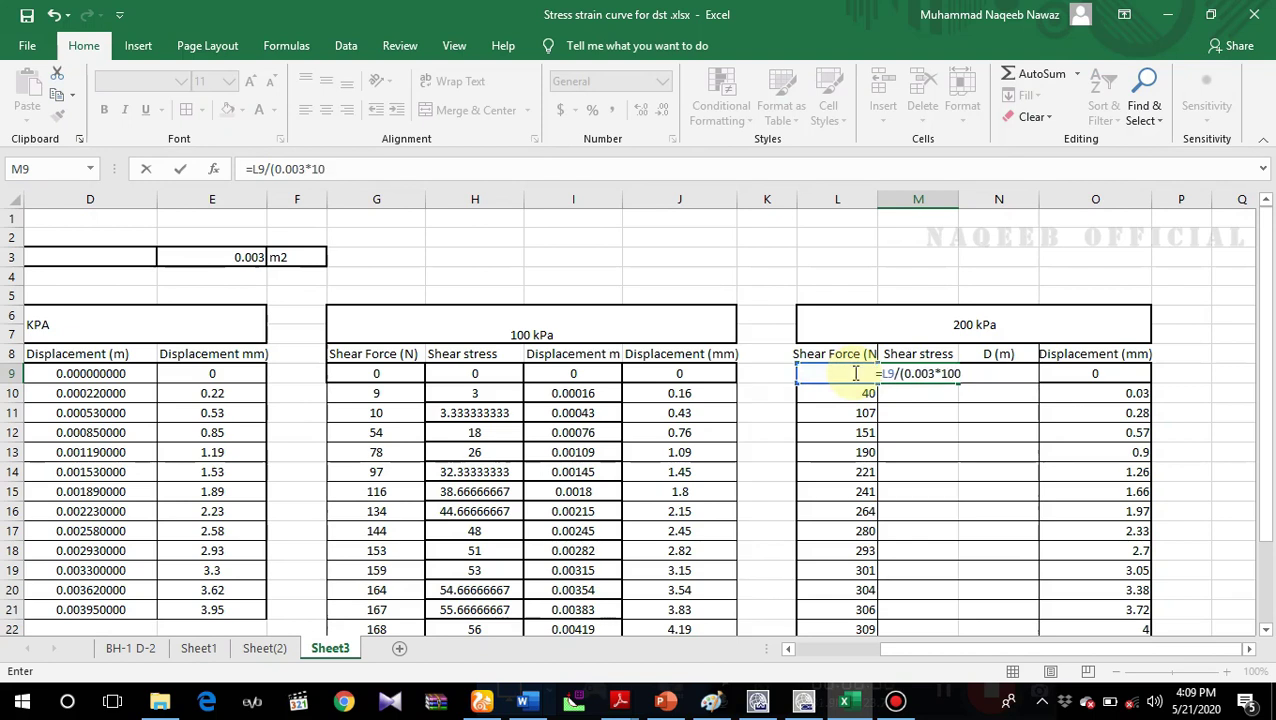
text(0))
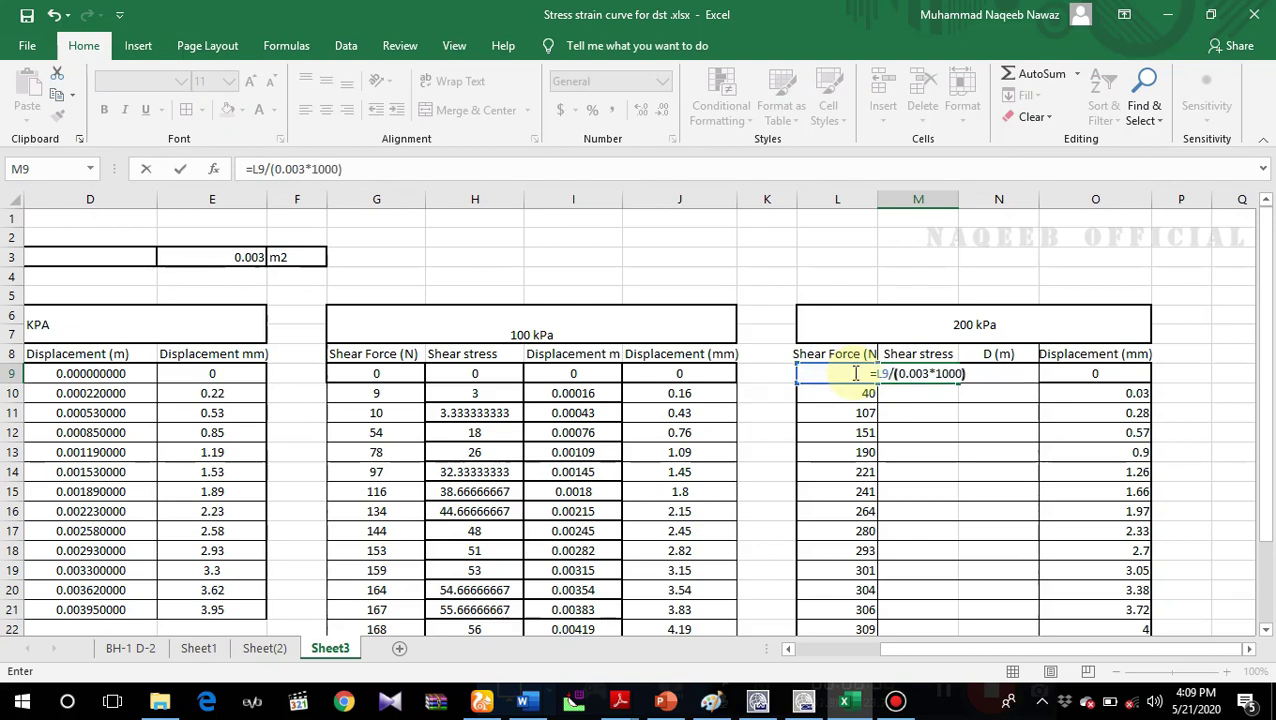
key(Return)
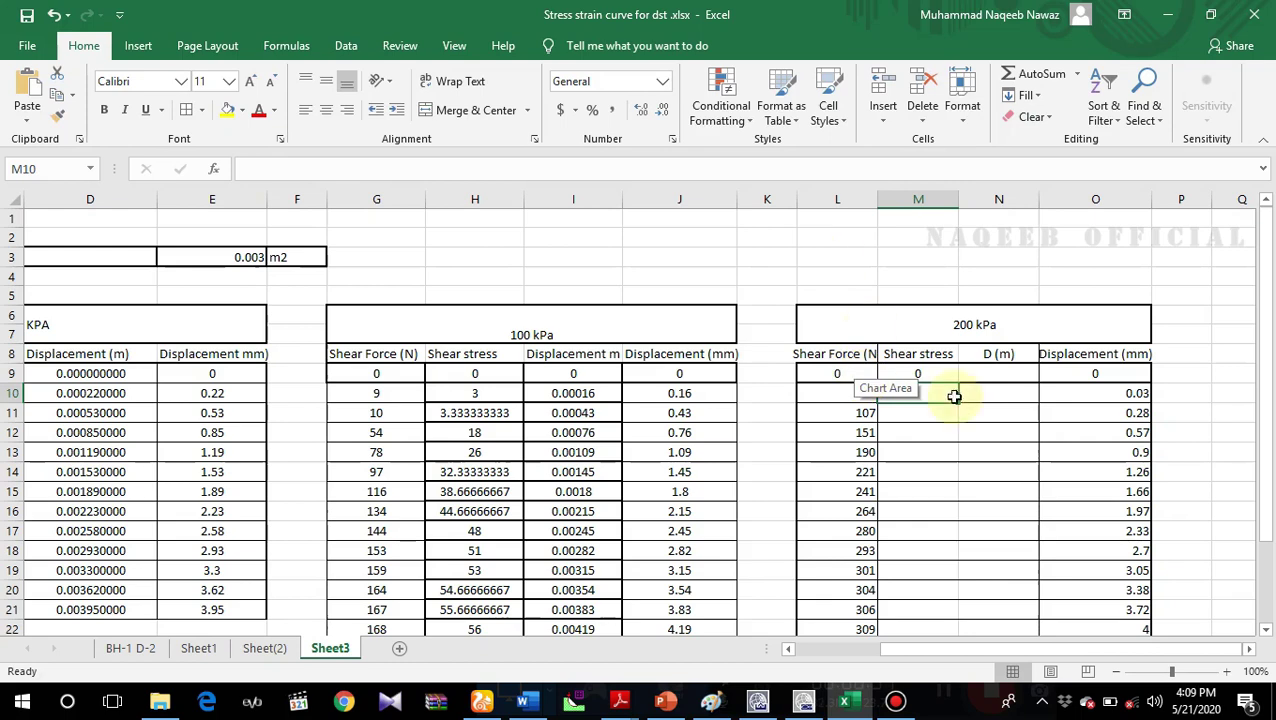
click(919, 372)
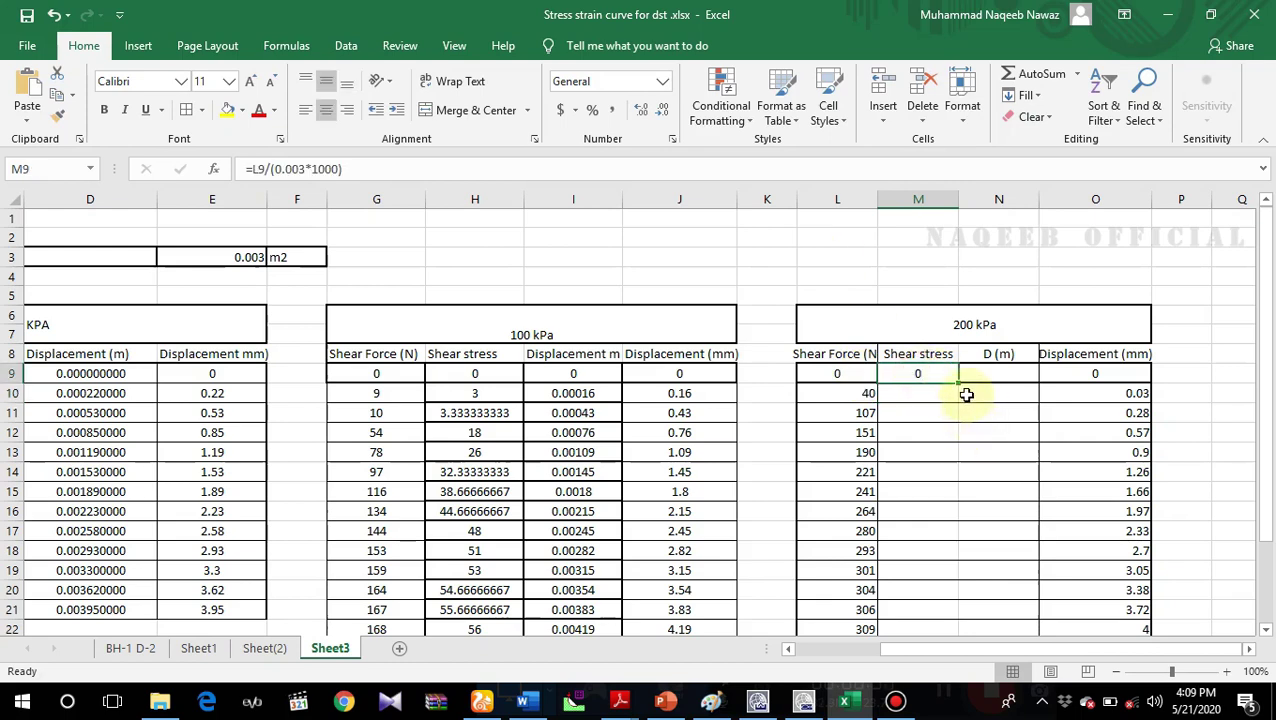
Step: Fill the 200 kPa shear stress formula from M9 down to M26
drag(959, 380, 934, 598)
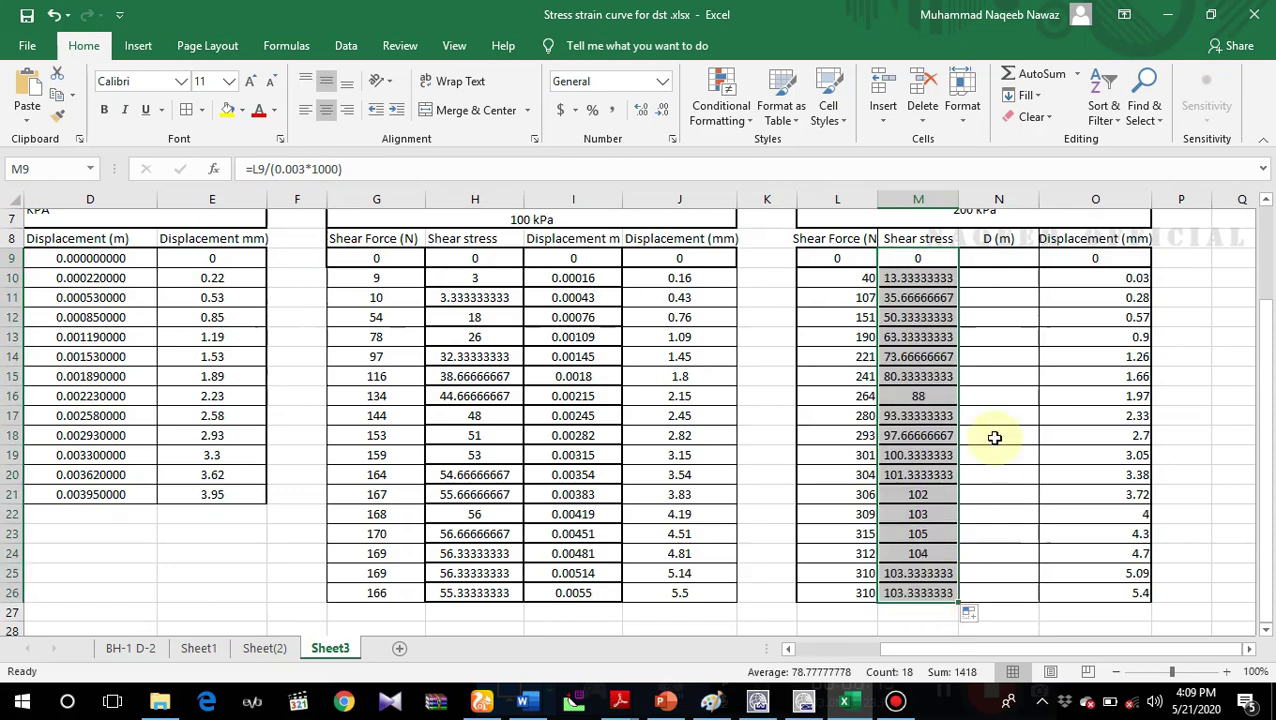
Step: Convert the 200 kPa displacements to metres with =O9/1000 in N9 and fill the formula down to N26
scroll(990, 406, up, 1)
click(992, 315)
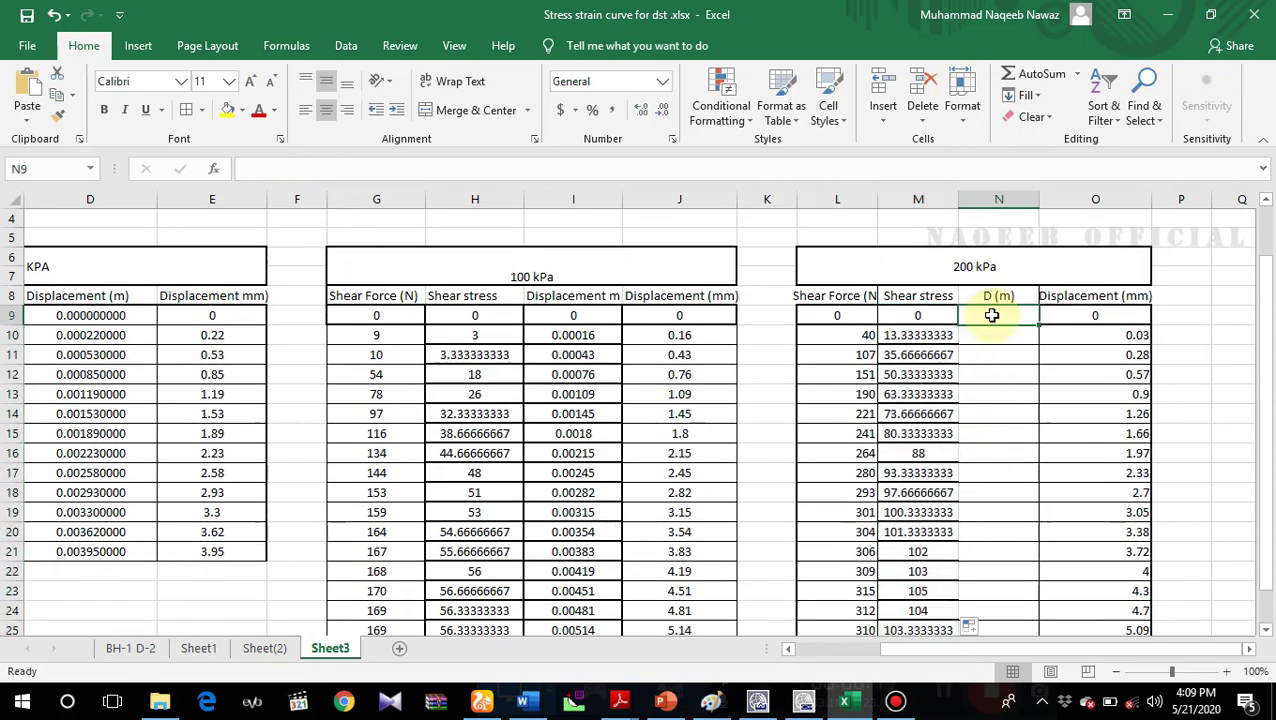
text(=)
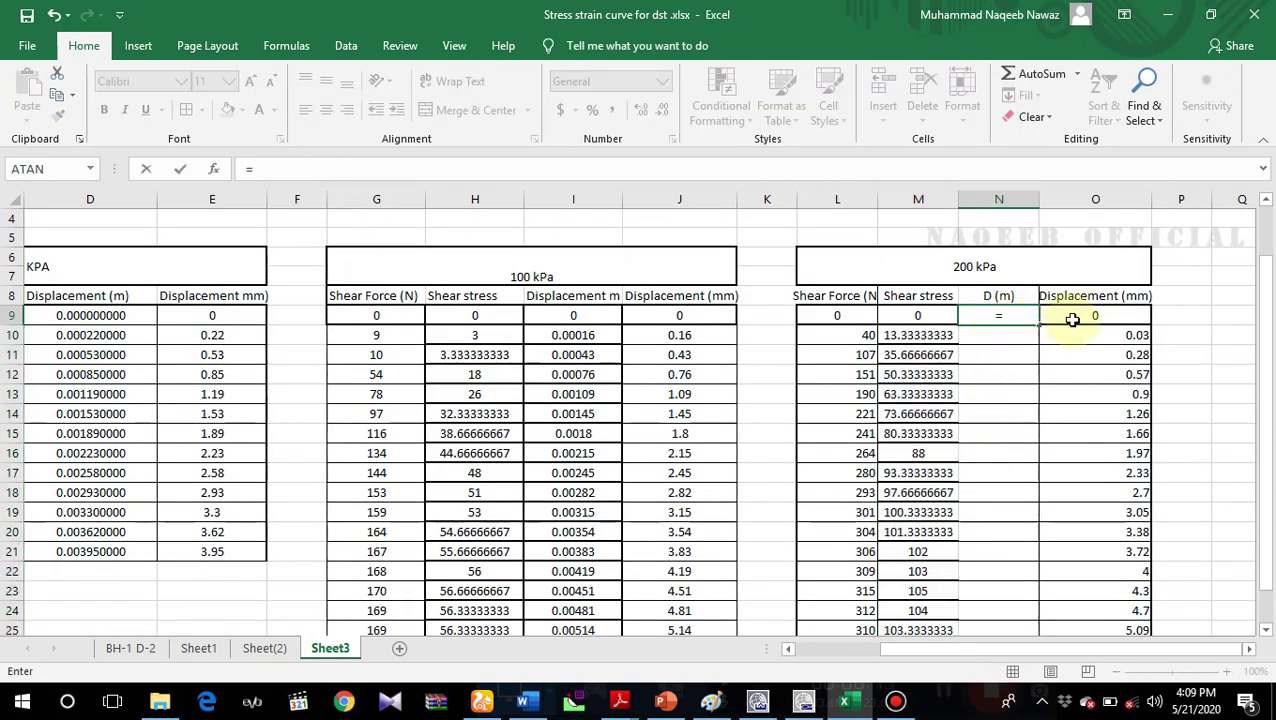
click(1106, 315)
text(/1000)
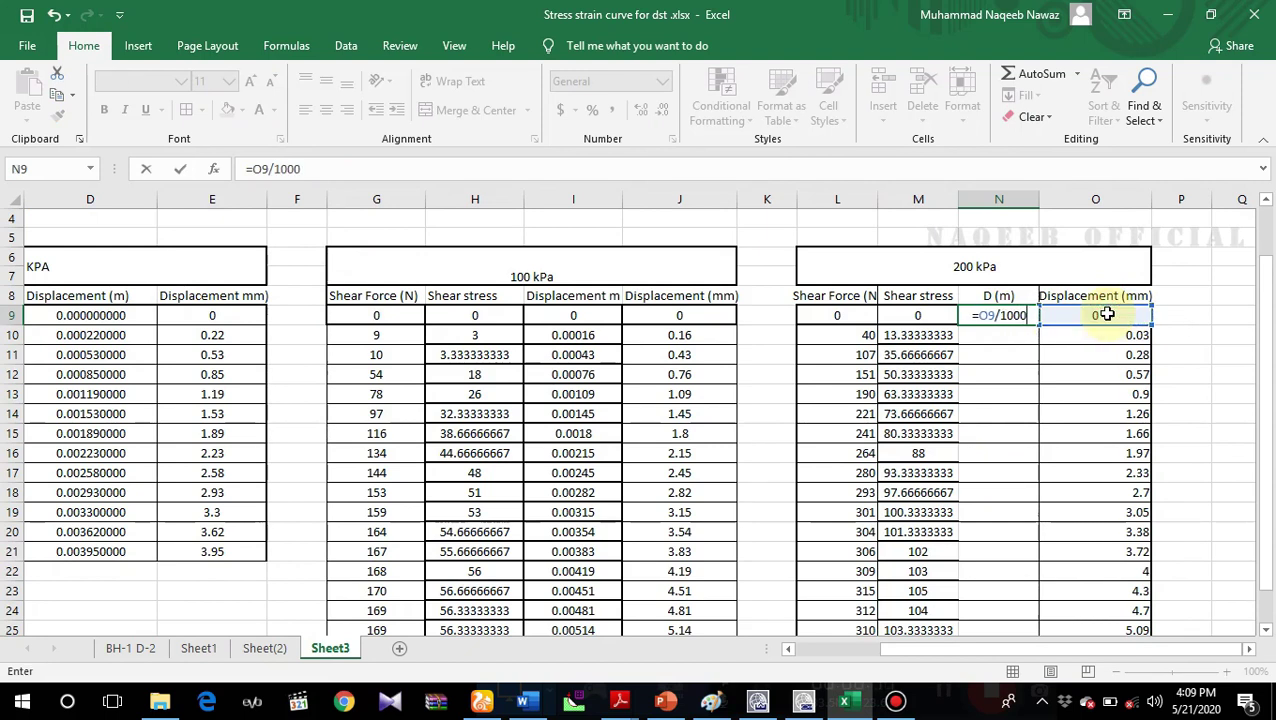
key(Return)
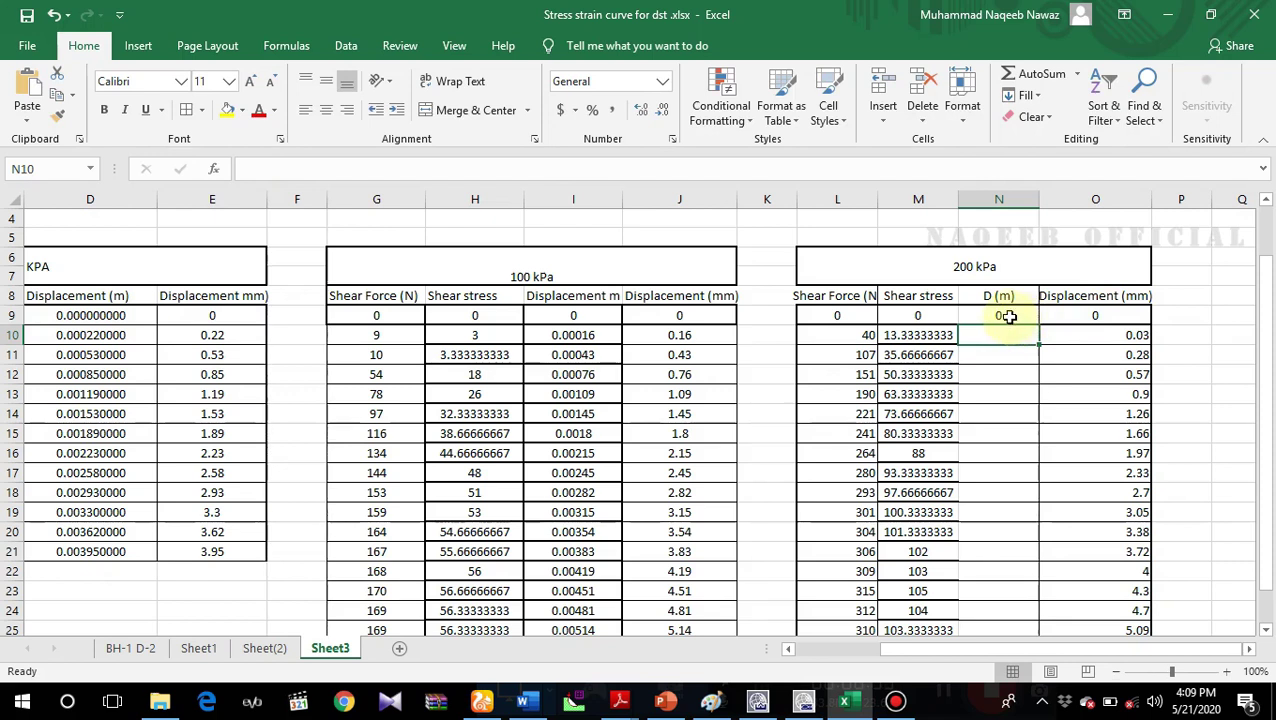
click(1005, 315)
drag(1037, 322, 1010, 605)
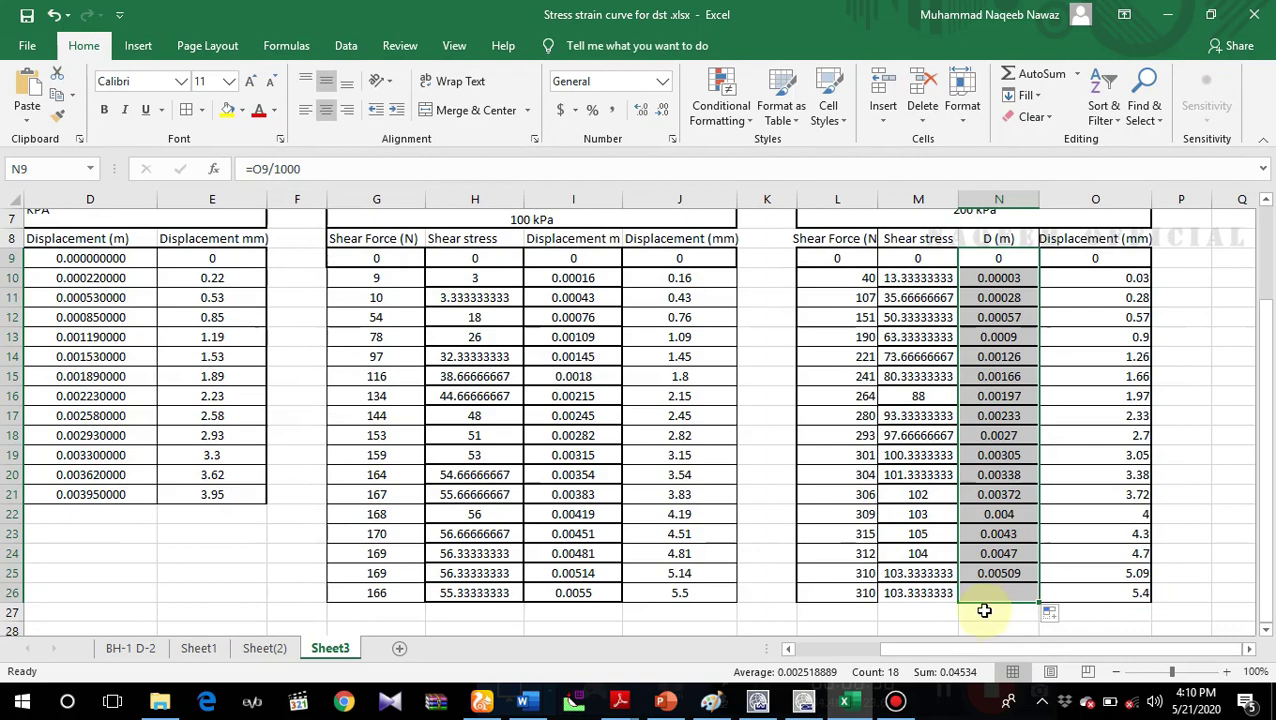
Step: Insert a blank scatter chart with smooth lines and markers and place it below the 50 kPa table, starting at about row 28
click(812, 628)
scroll(549, 556, down, 2)
scroll(549, 556, down, 1)
scroll(549, 556, up, 3)
scroll(550, 557, down, 1)
scroll(541, 558, up, 3)
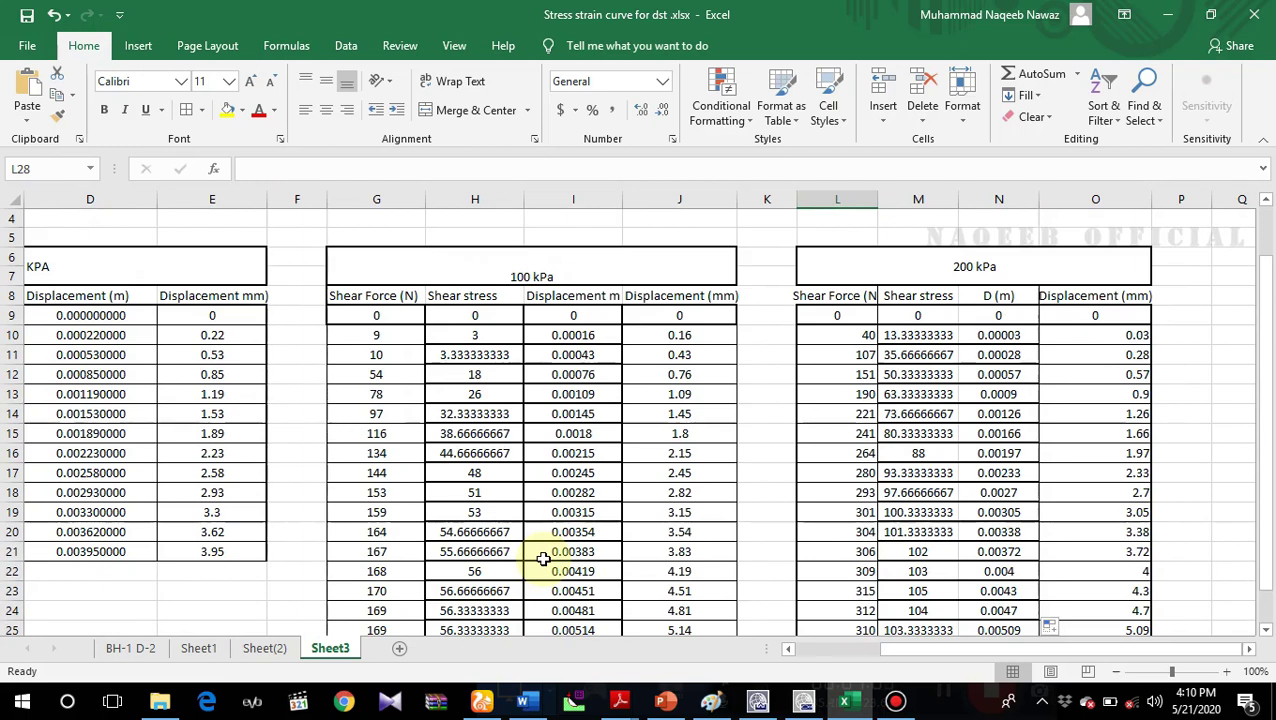
scroll(228, 570, down, 4)
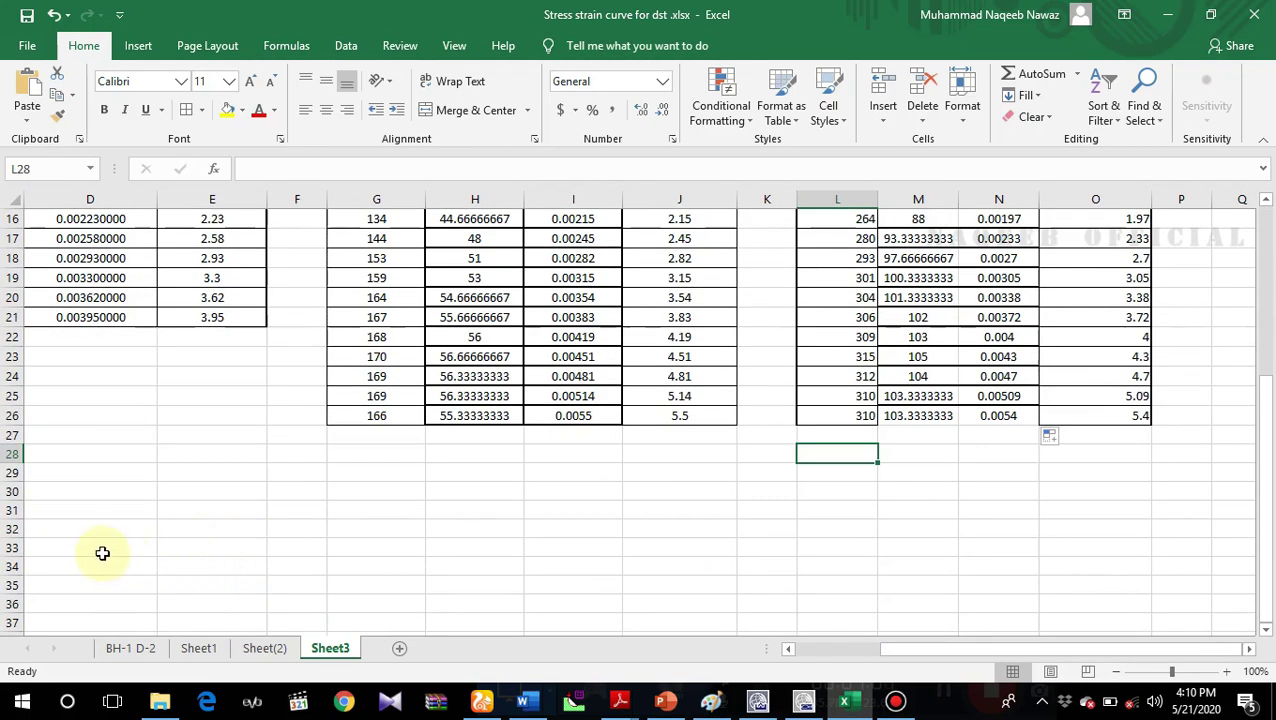
click(138, 45)
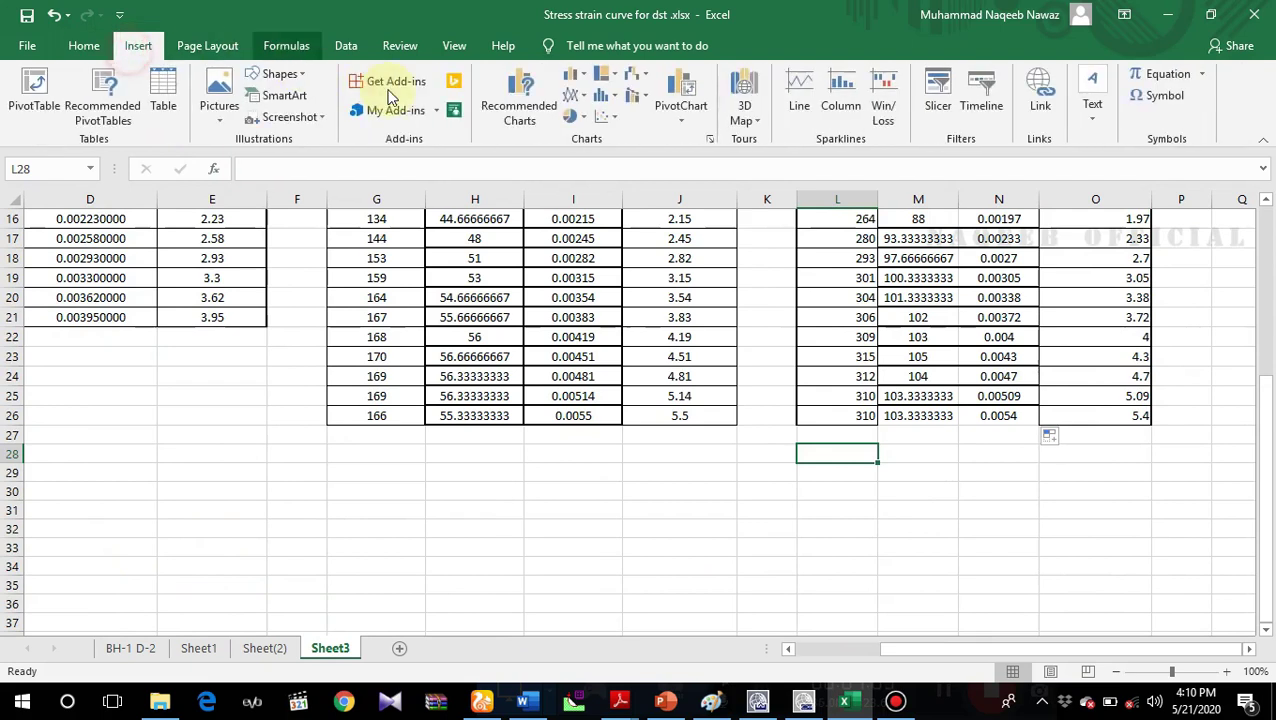
click(606, 116)
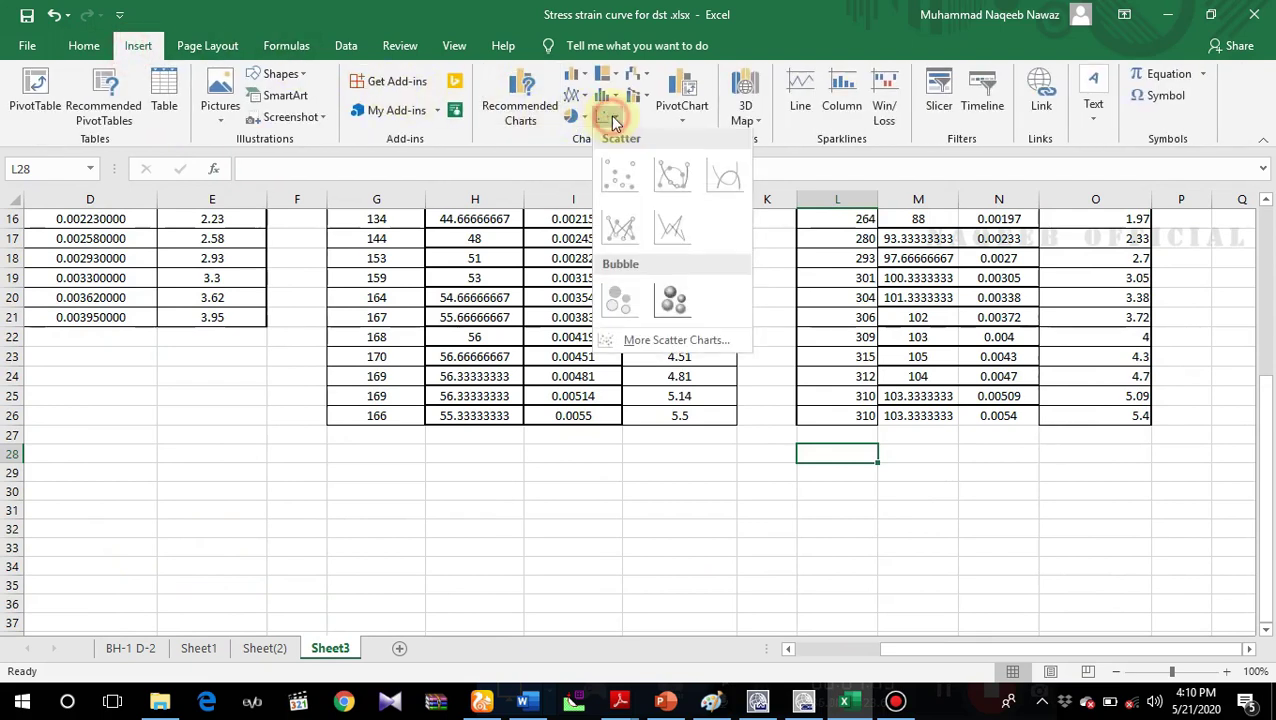
click(671, 175)
drag(612, 298, 219, 456)
scroll(165, 501, down, 2)
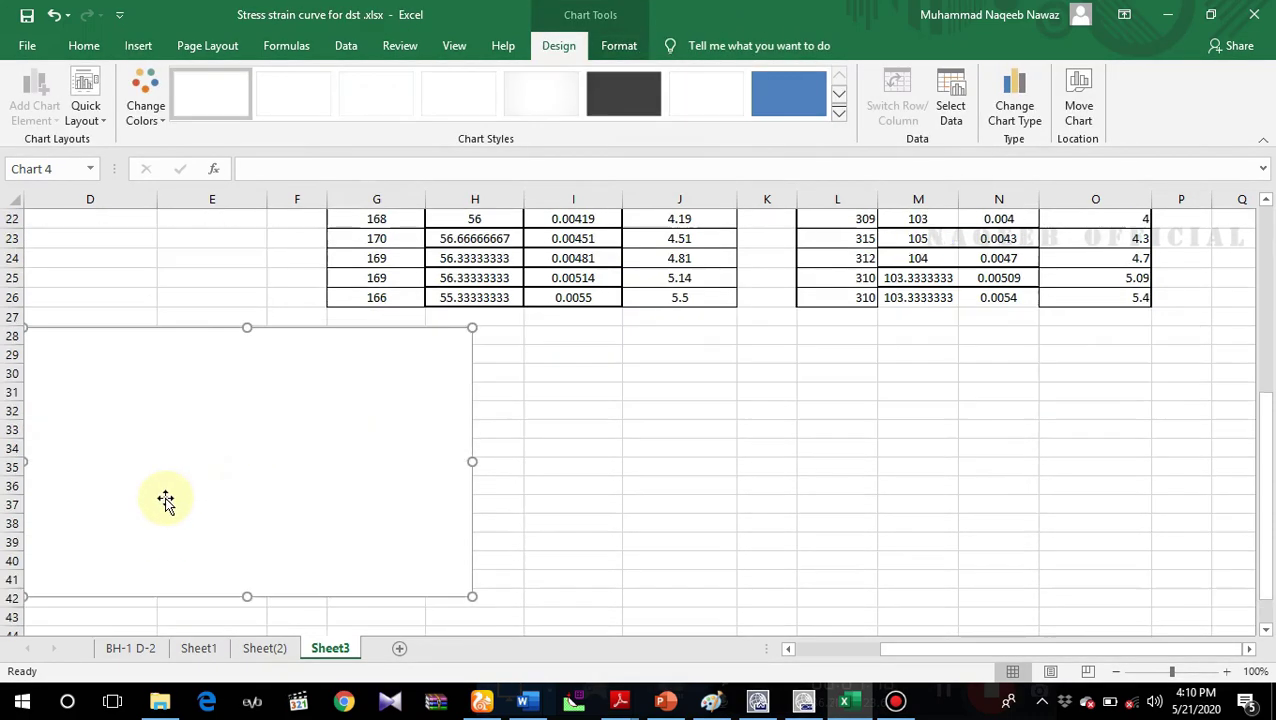
Step: Add a data series to the blank chart with the 50 kPa metre displacements D9:D21 as its X values
right_click(234, 426)
click(323, 207)
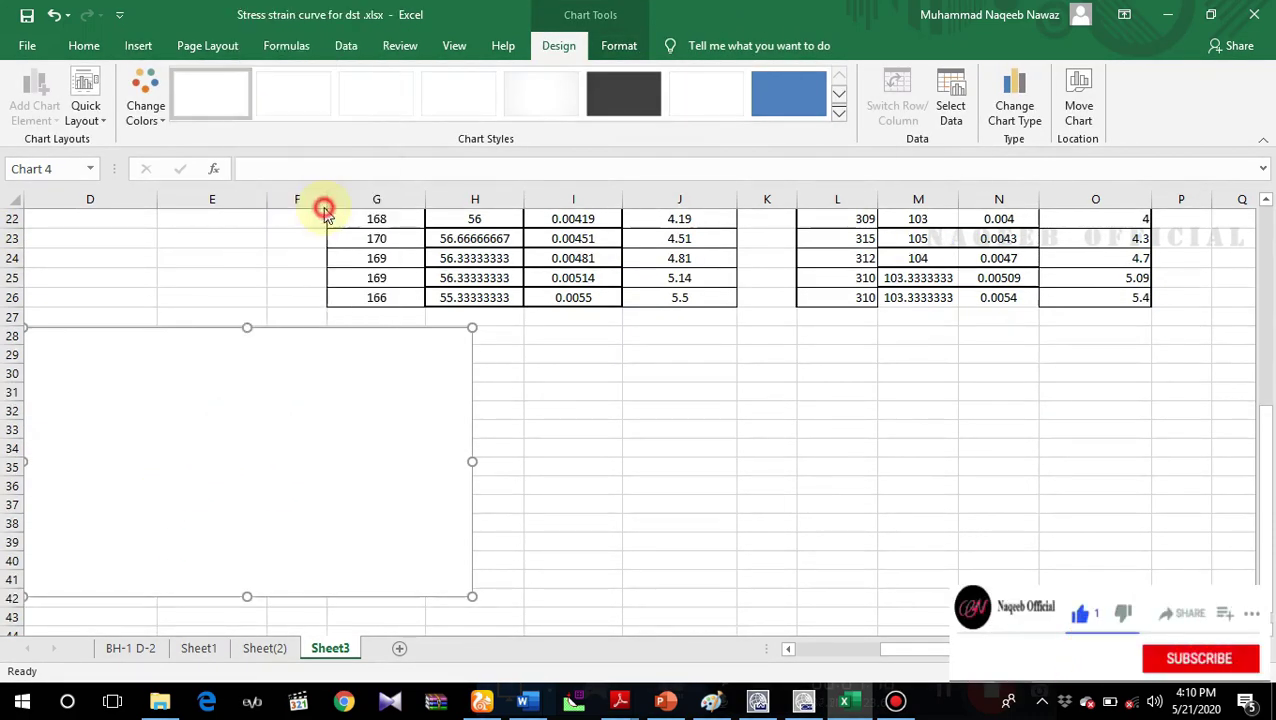
click(350, 478)
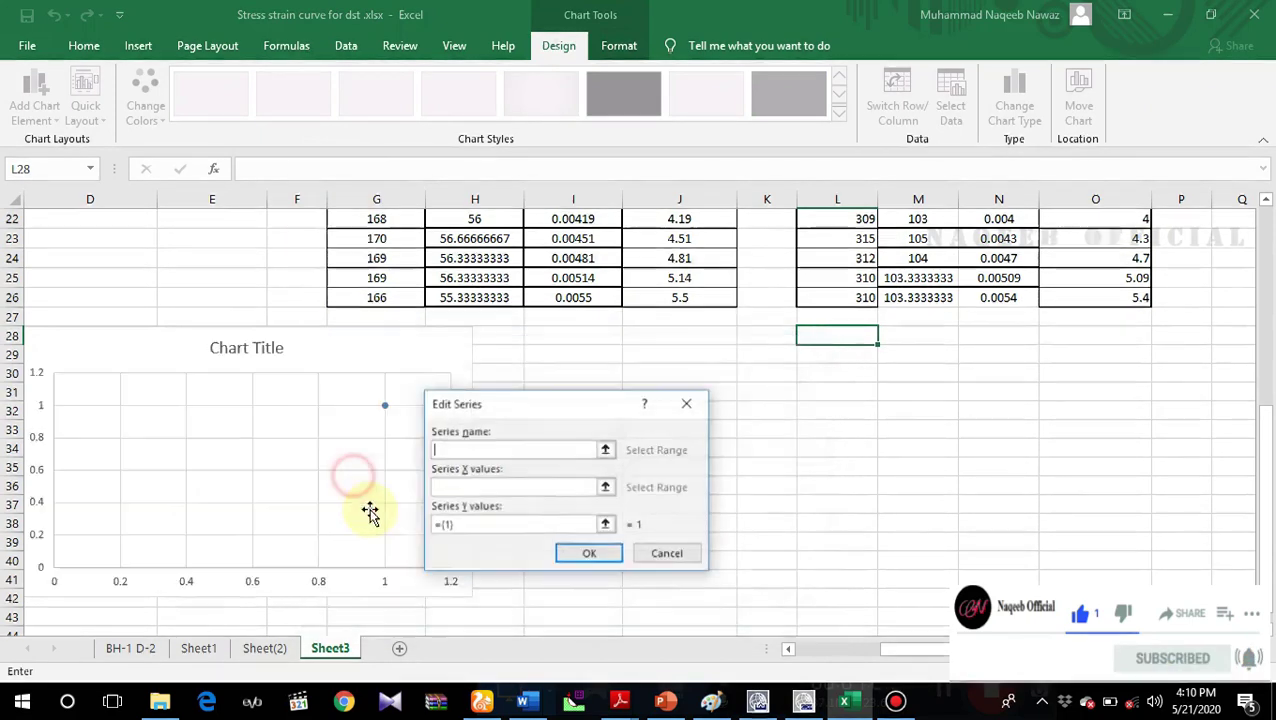
click(606, 488)
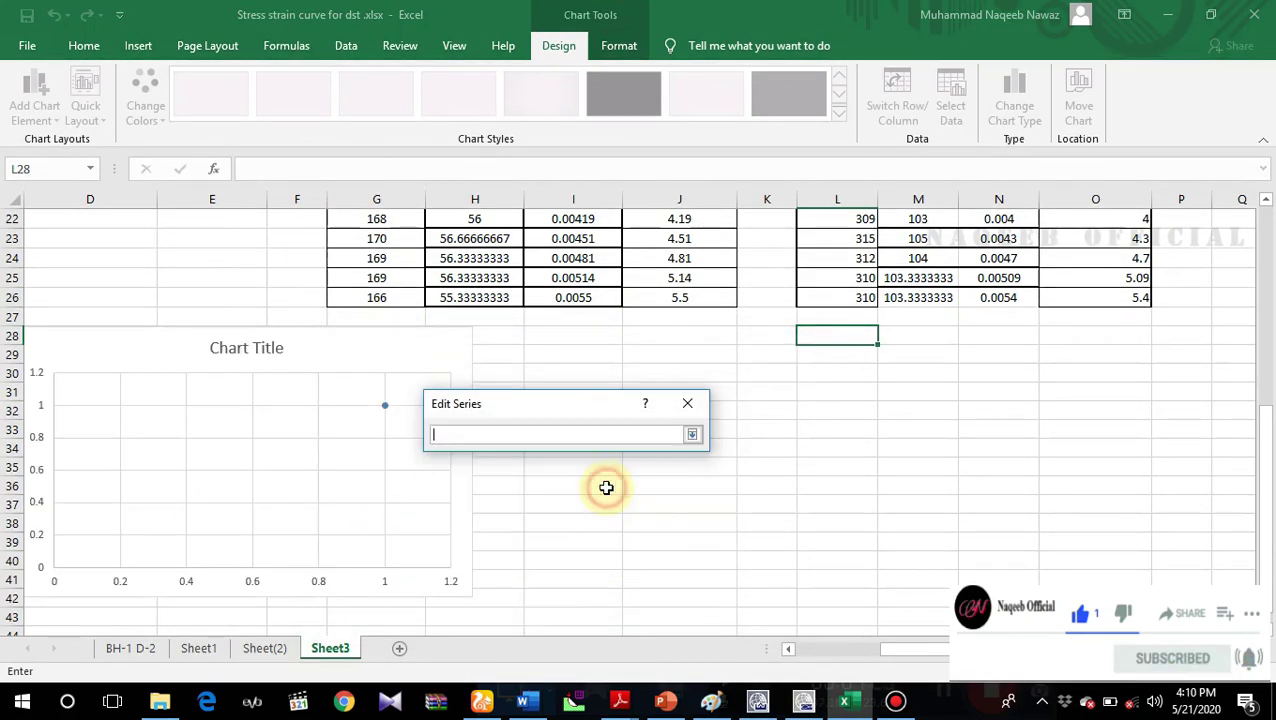
scroll(318, 330, up, 3)
scroll(318, 330, up, 2)
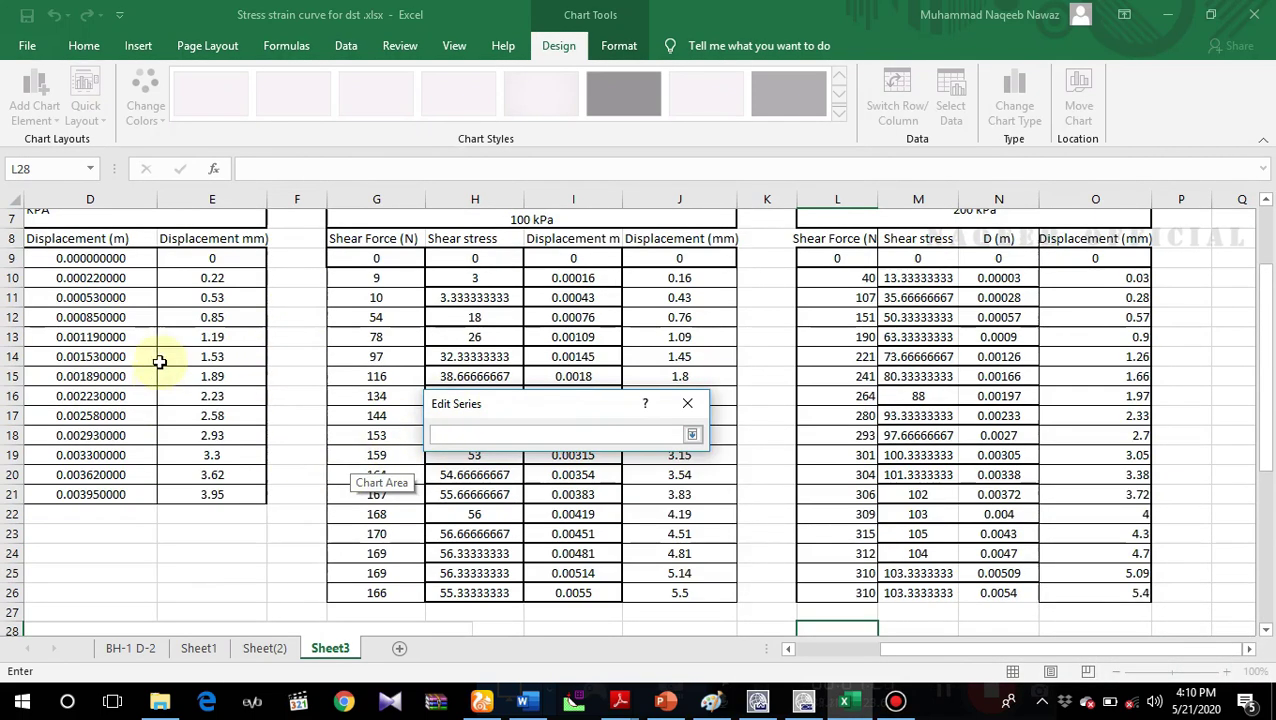
drag(93, 252, 85, 494)
click(691, 436)
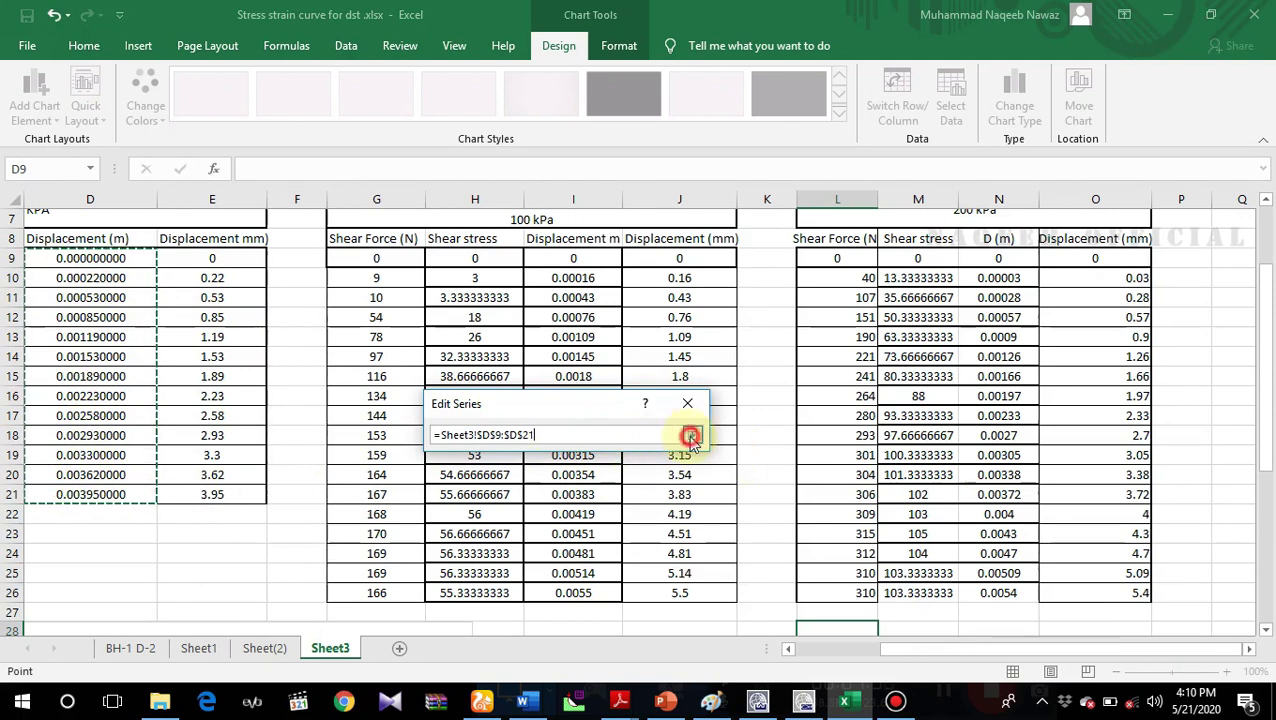
Step: Set the 50 kPa series' Y values to the shear stresses in C9:C21 and accept the series
click(609, 523)
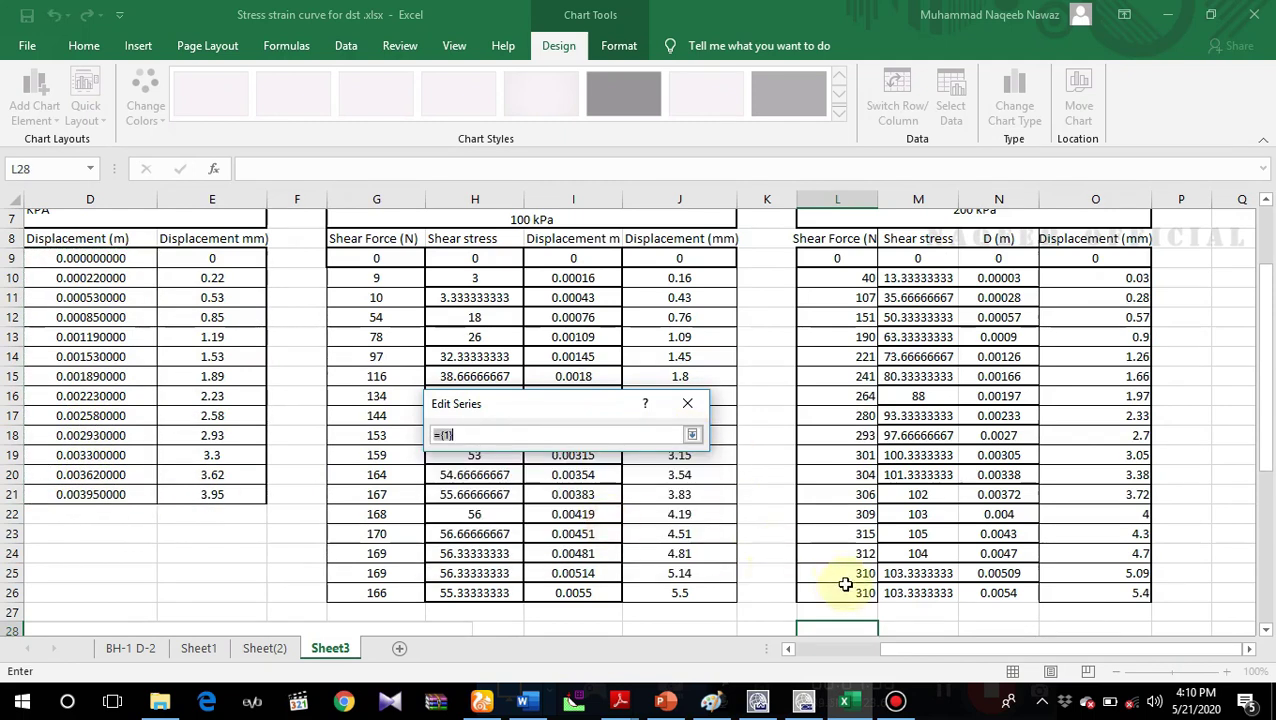
drag(926, 648, 826, 650)
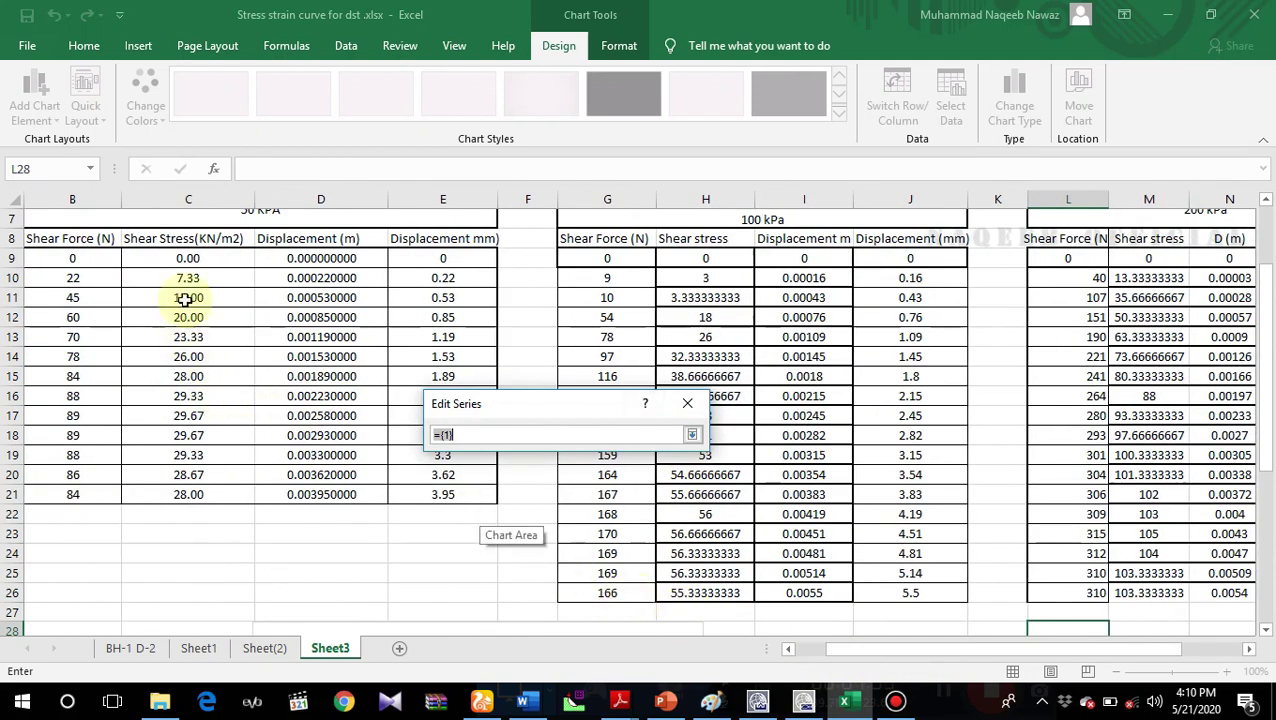
drag(175, 256, 163, 488)
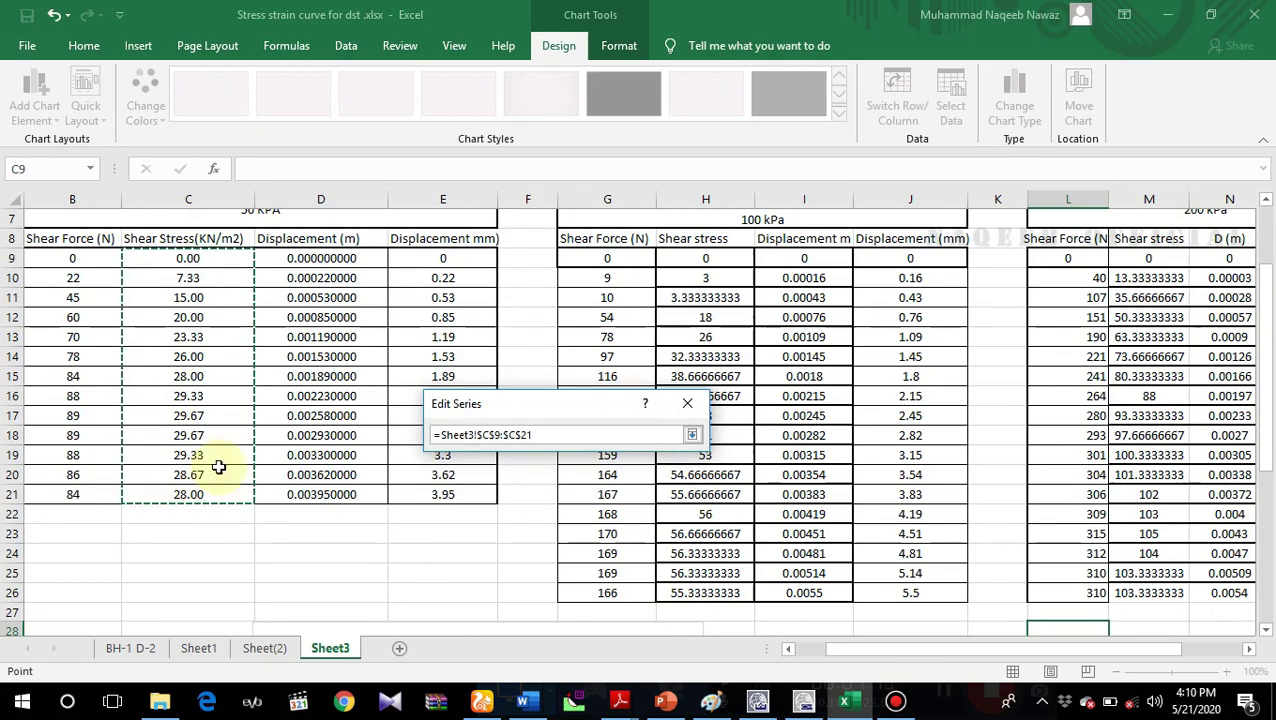
click(691, 434)
click(603, 554)
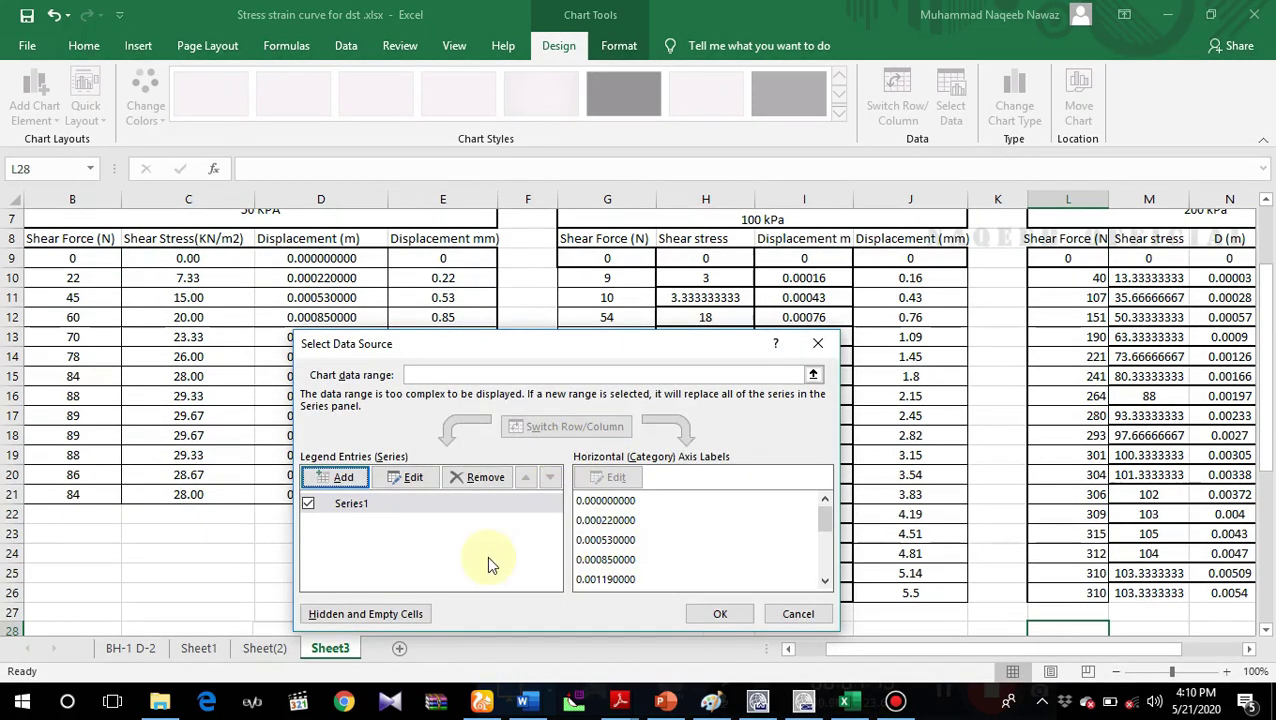
Step: Add a second chart series with the 100 kPa metre displacements I9:I26 as its X values
click(345, 478)
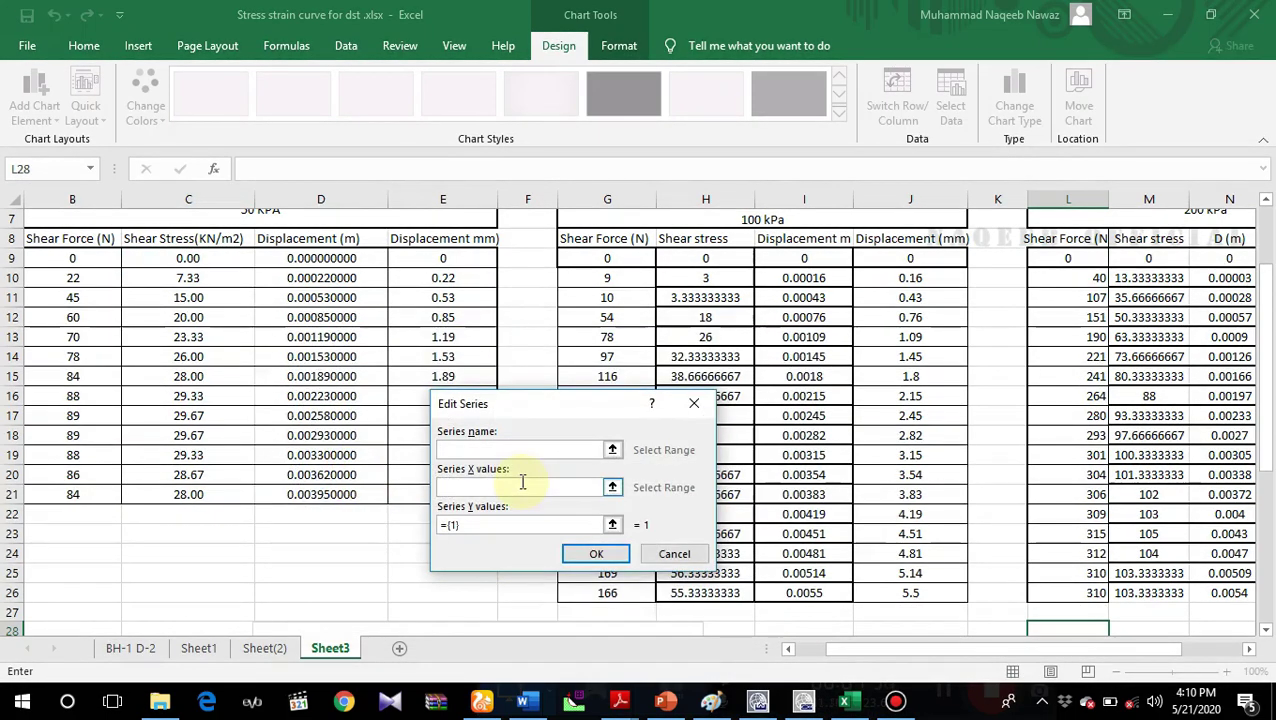
click(556, 490)
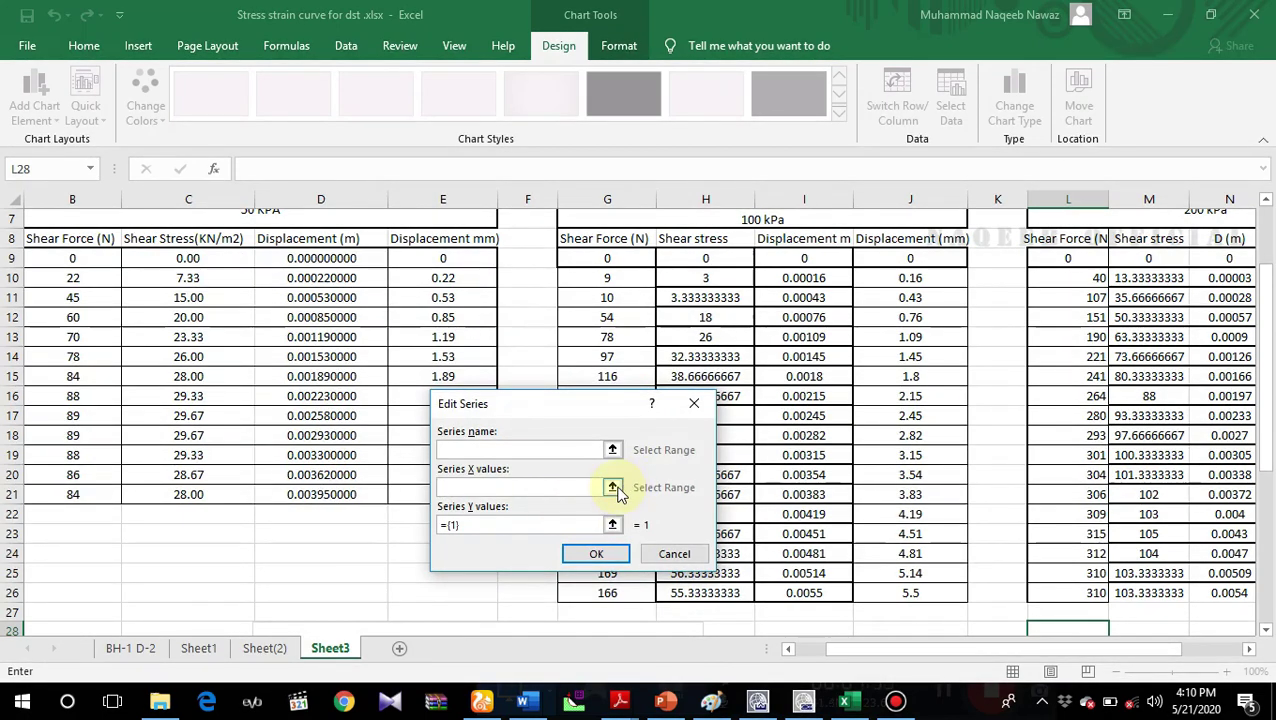
click(612, 487)
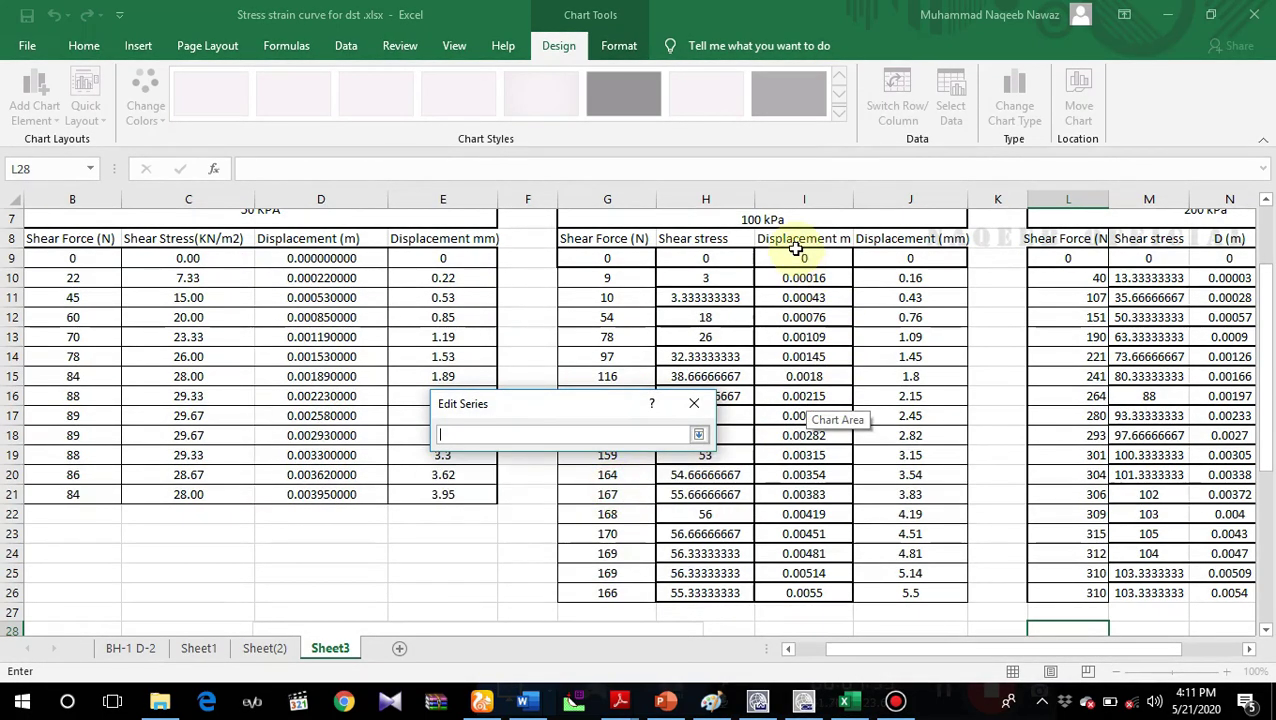
drag(797, 258, 792, 472)
drag(786, 551, 769, 590)
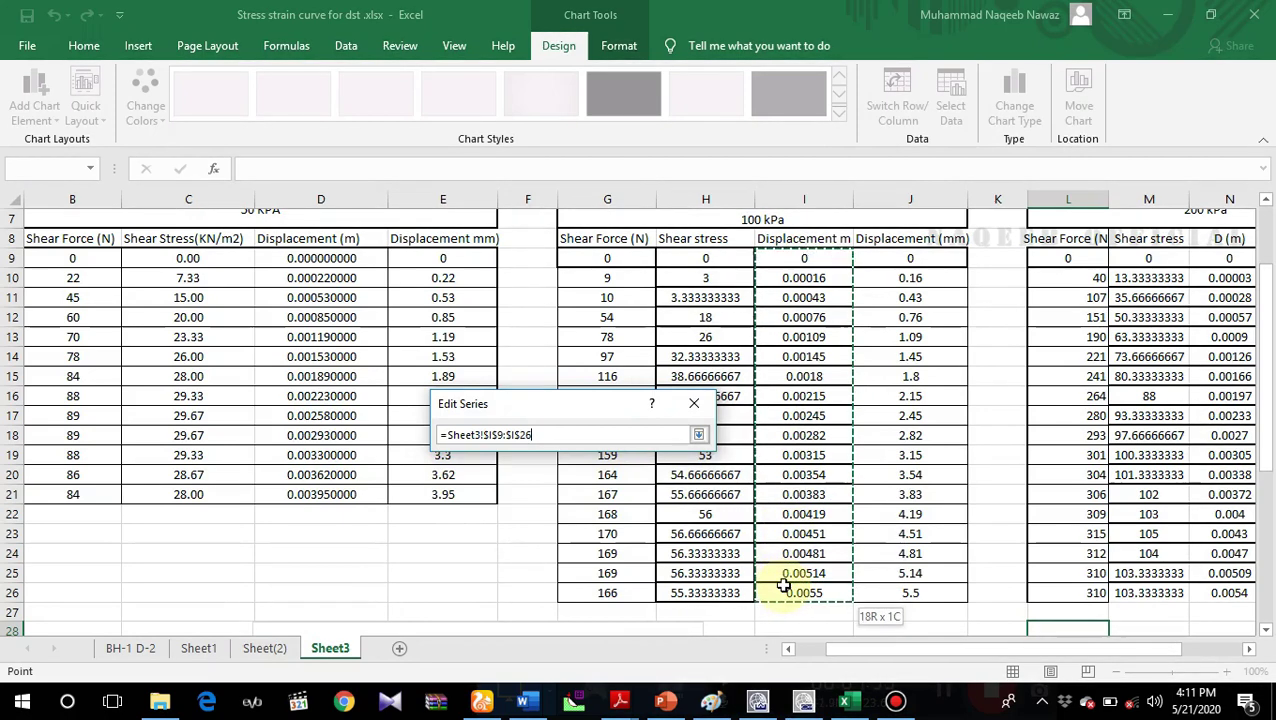
click(698, 436)
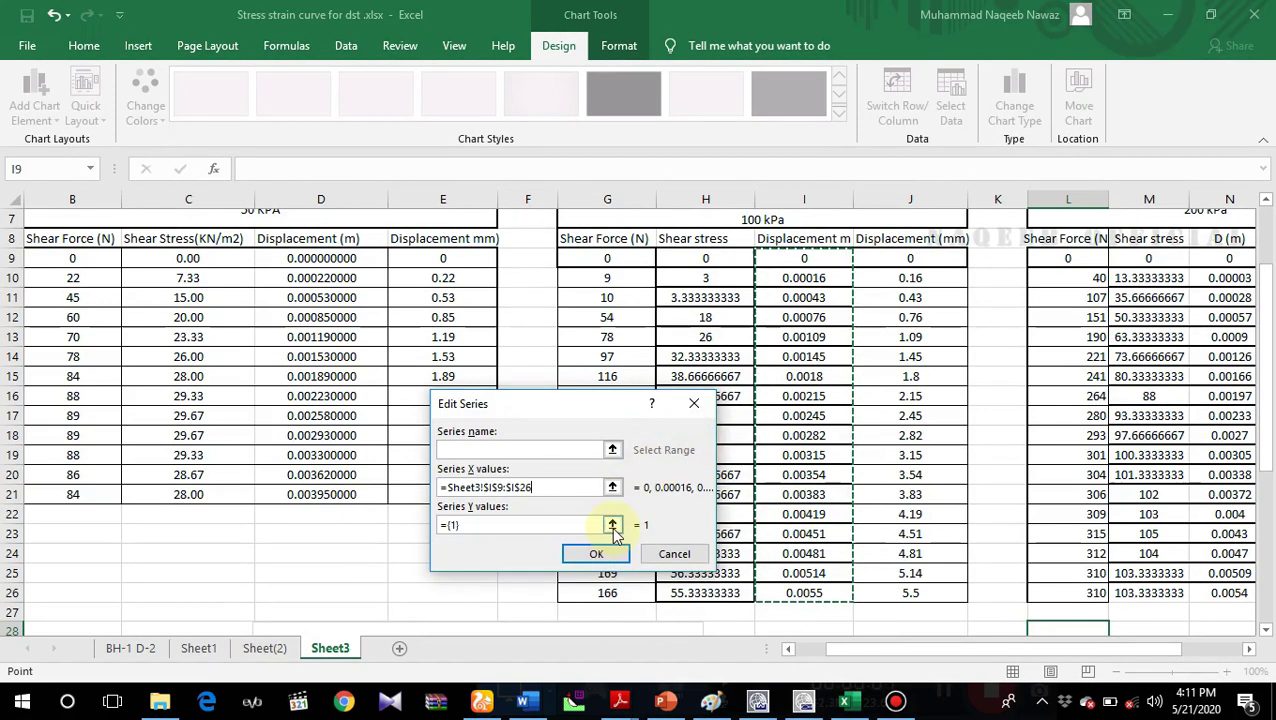
Step: Set the second series' Y values to the 100 kPa shear stresses in H9:H26 and accept the series
click(611, 524)
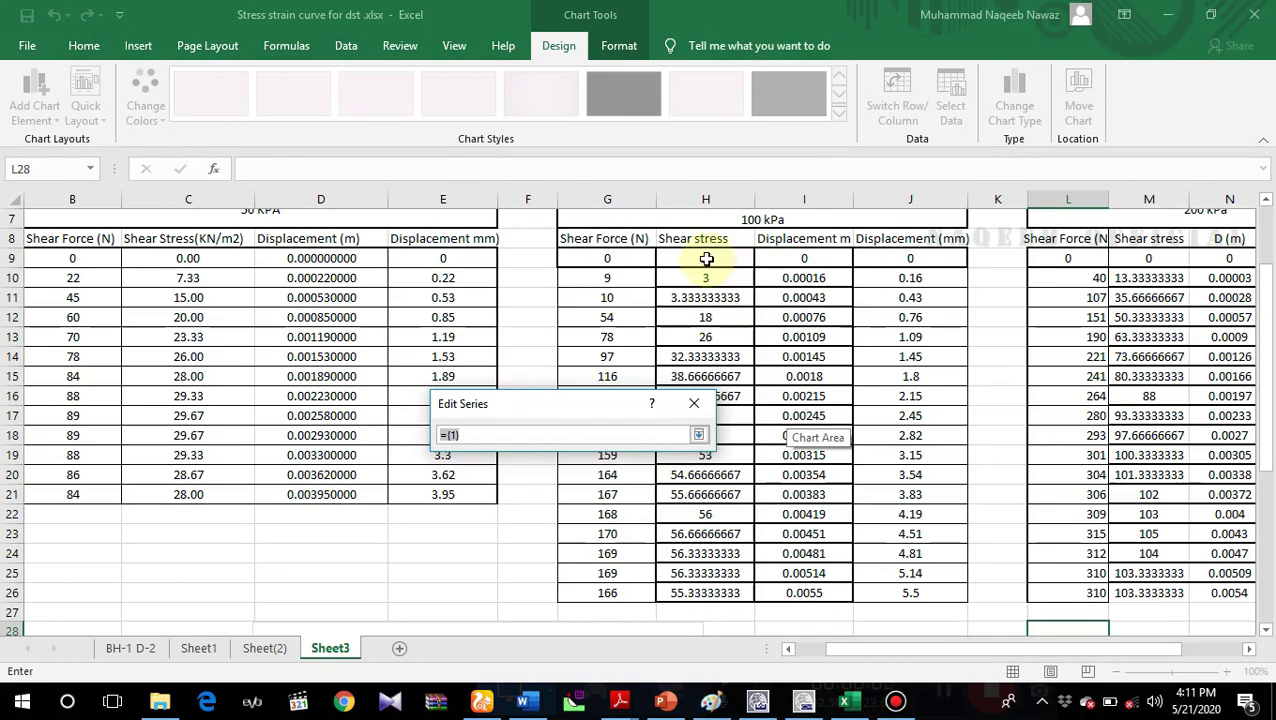
drag(621, 401, 486, 398)
drag(690, 452, 685, 589)
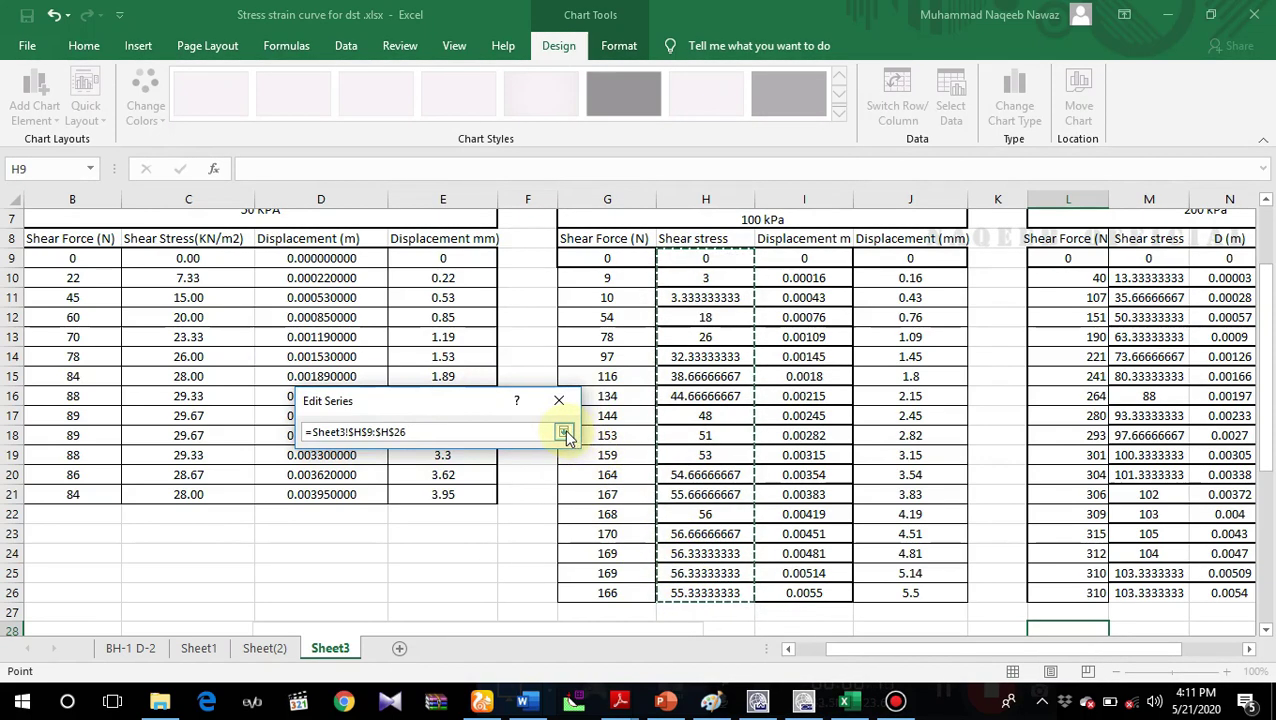
click(564, 432)
click(470, 552)
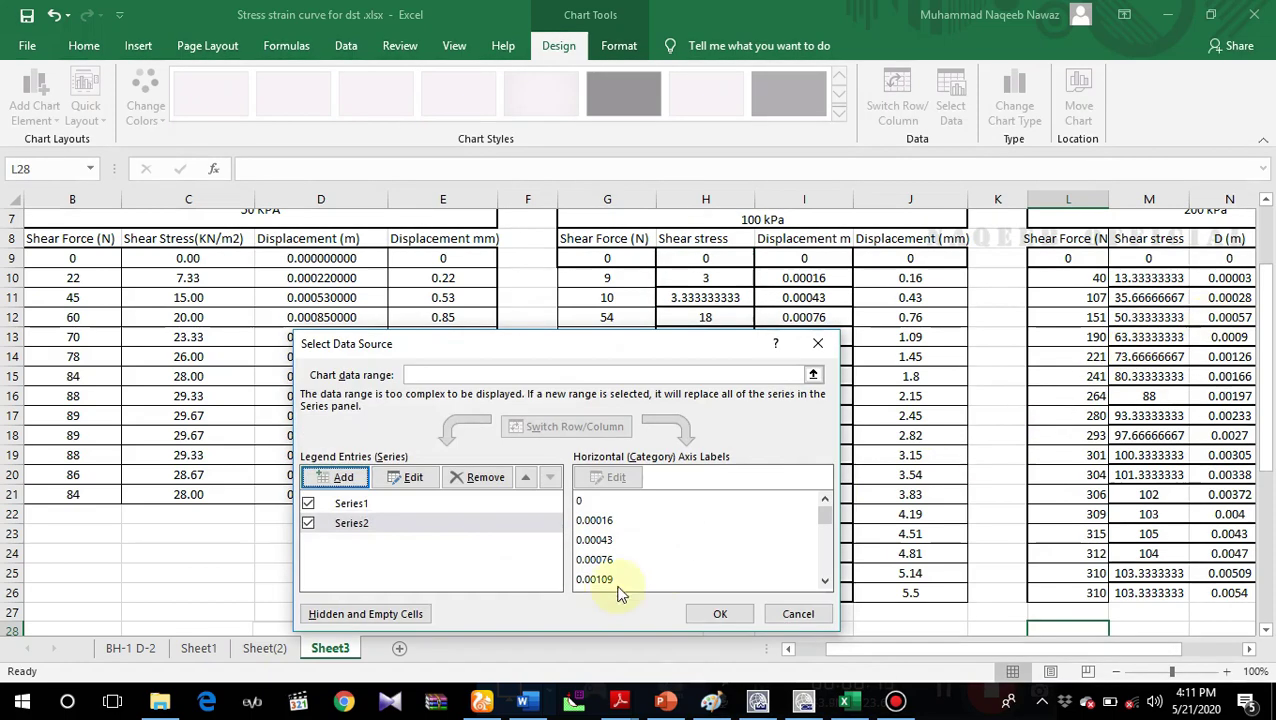
Step: Add a third chart series with the 200 kPa metre displacements N9:N26 as its X values
click(336, 477)
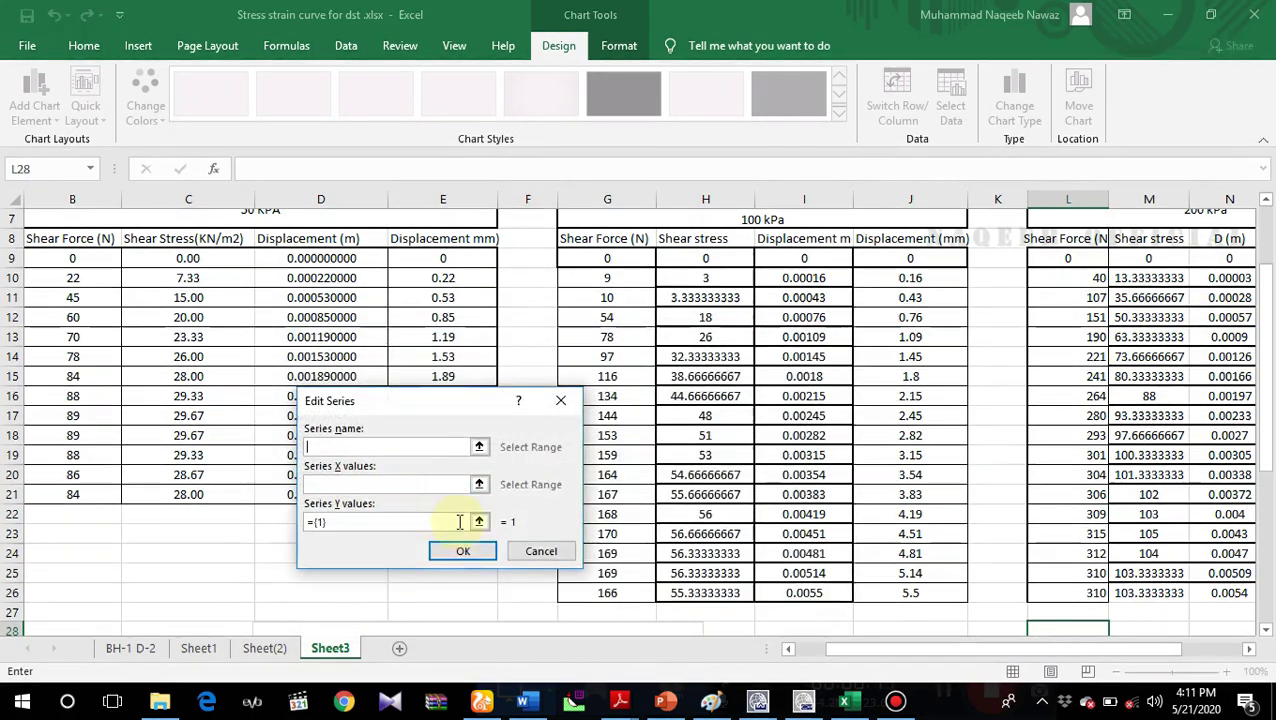
click(478, 484)
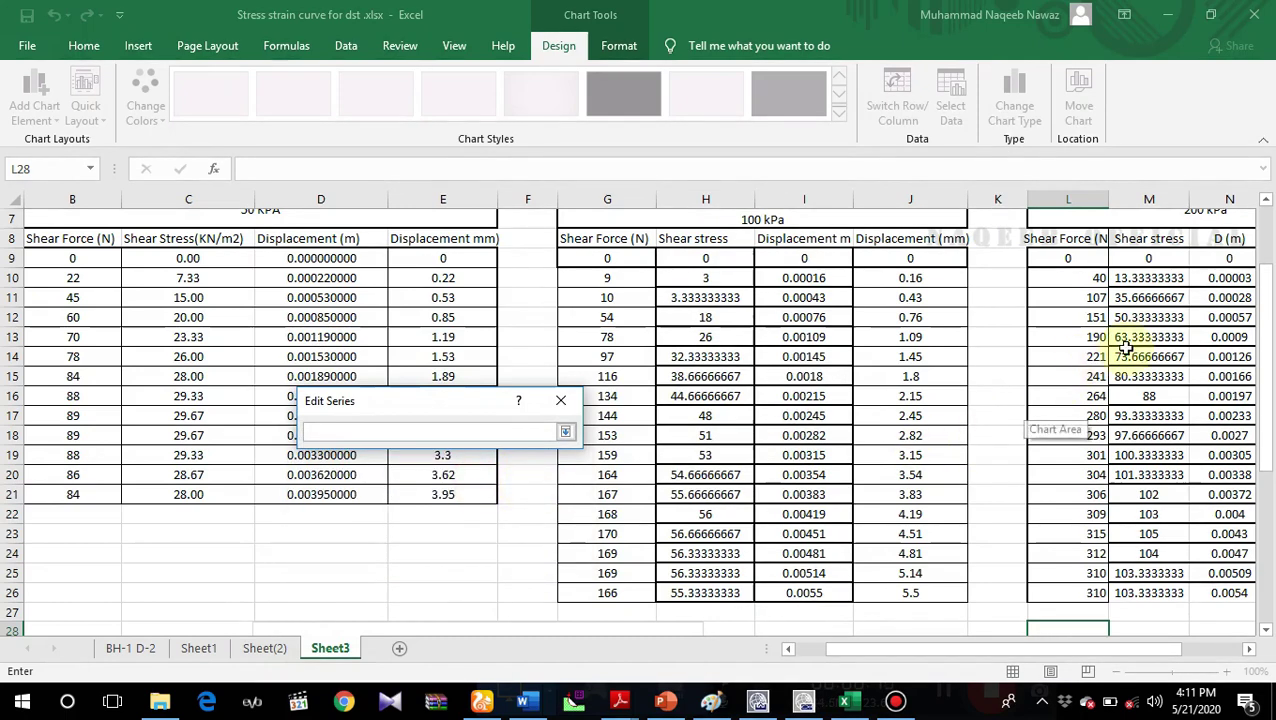
drag(983, 649, 1100, 649)
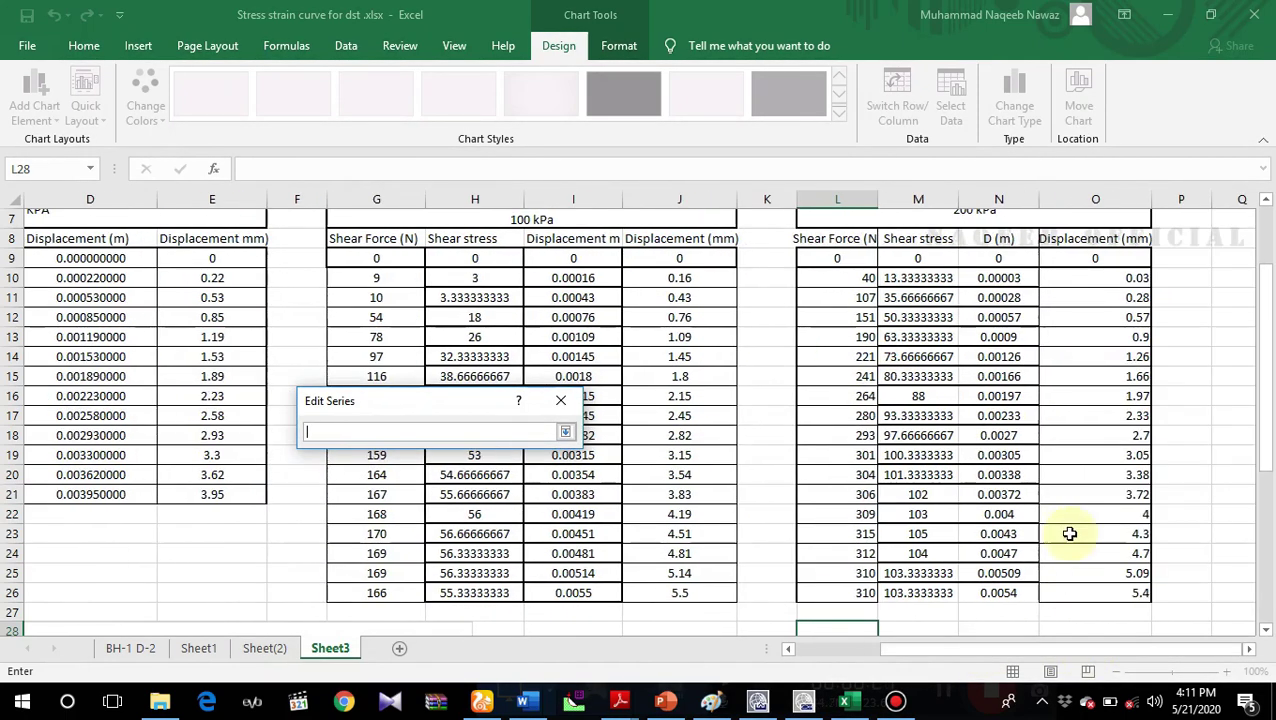
drag(990, 259, 980, 590)
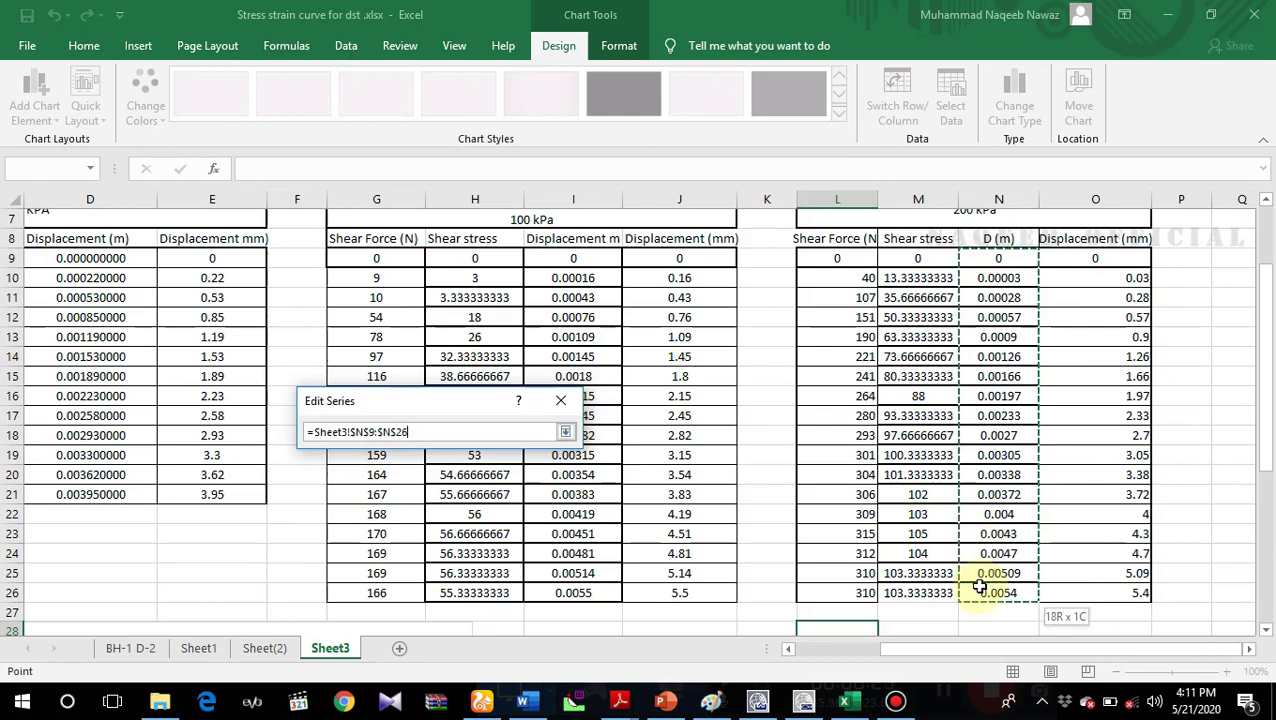
click(565, 431)
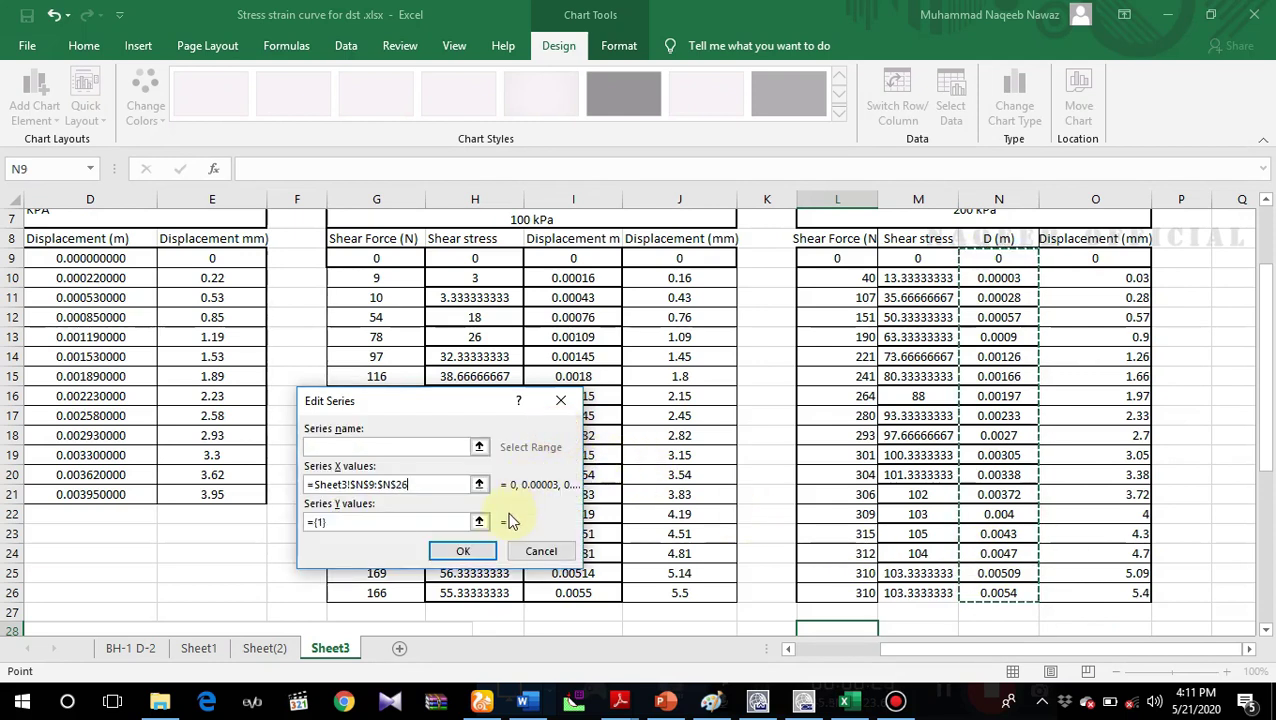
Step: Set the third series' Y values to the 200 kPa shear stresses in M9:M26 and accept the chart's data source
click(479, 522)
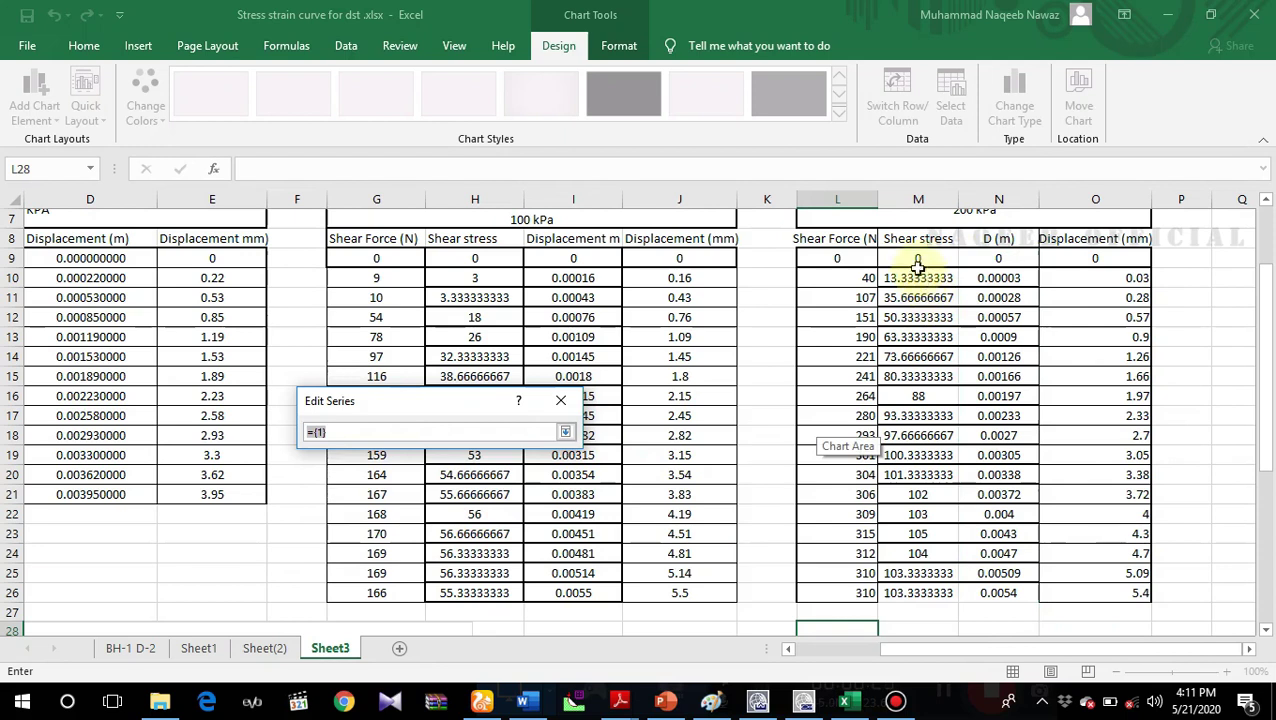
drag(911, 257, 903, 585)
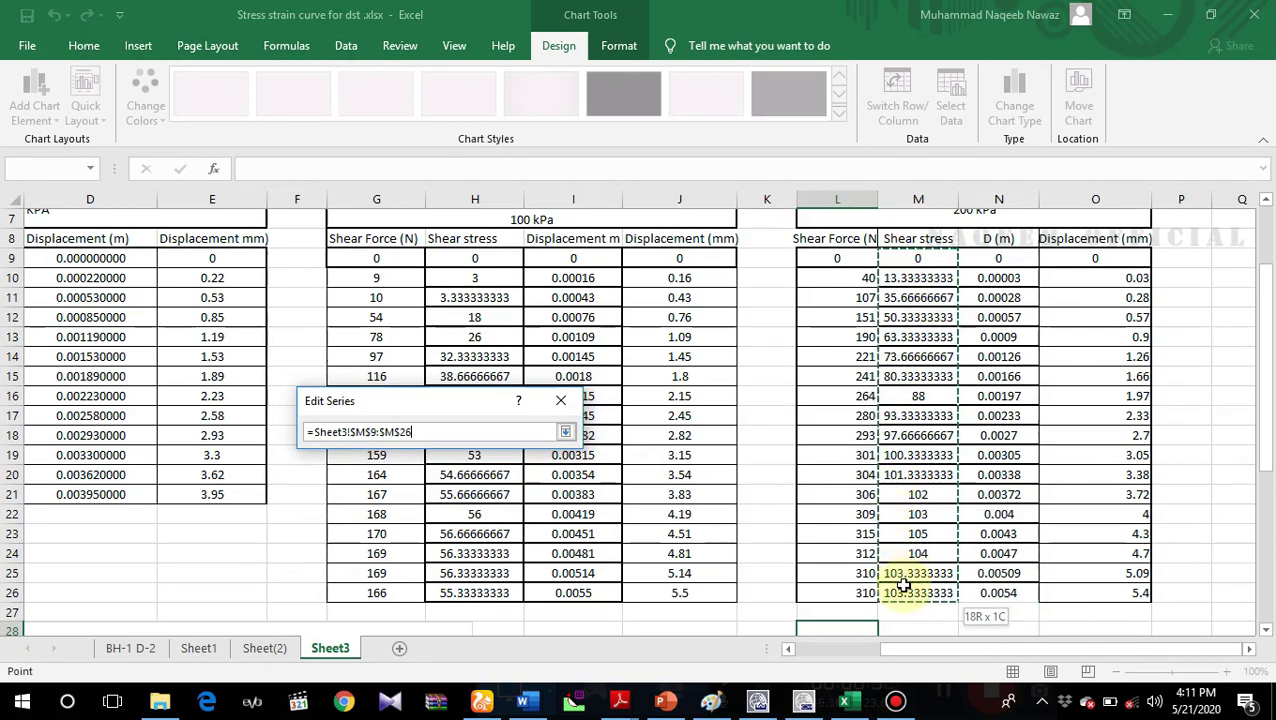
click(565, 431)
click(472, 551)
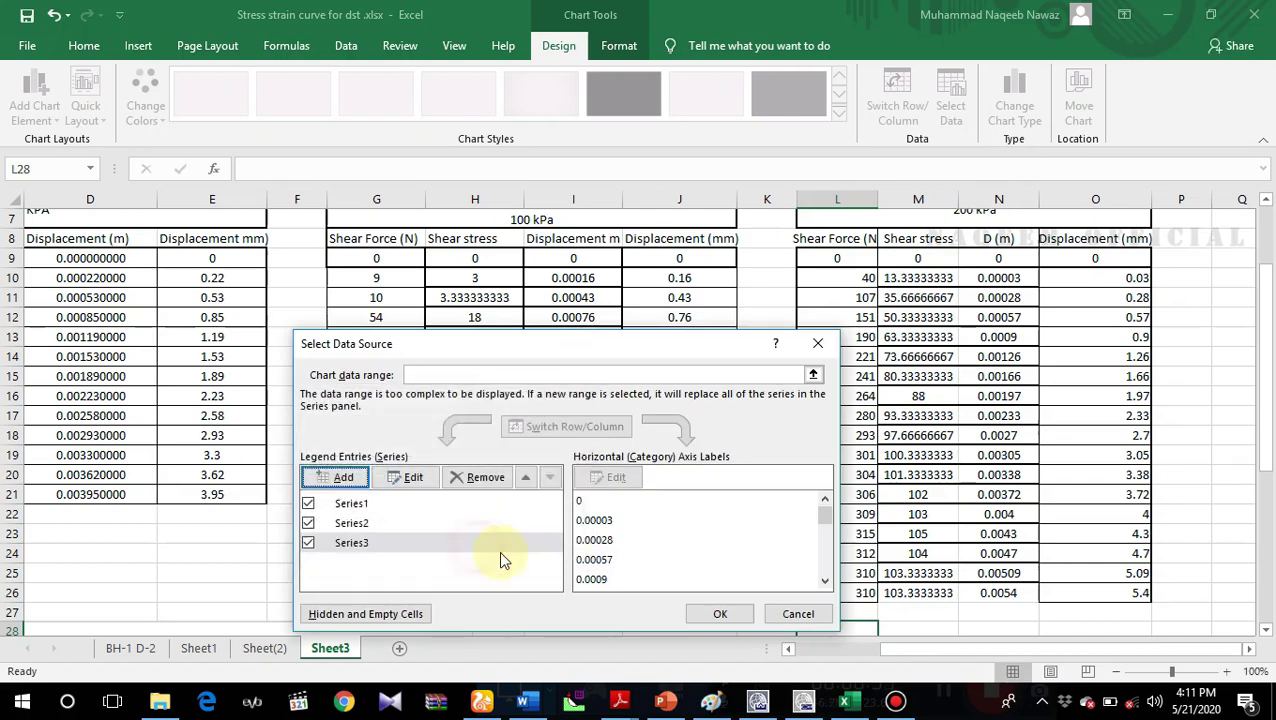
click(719, 617)
drag(1262, 356, 1239, 515)
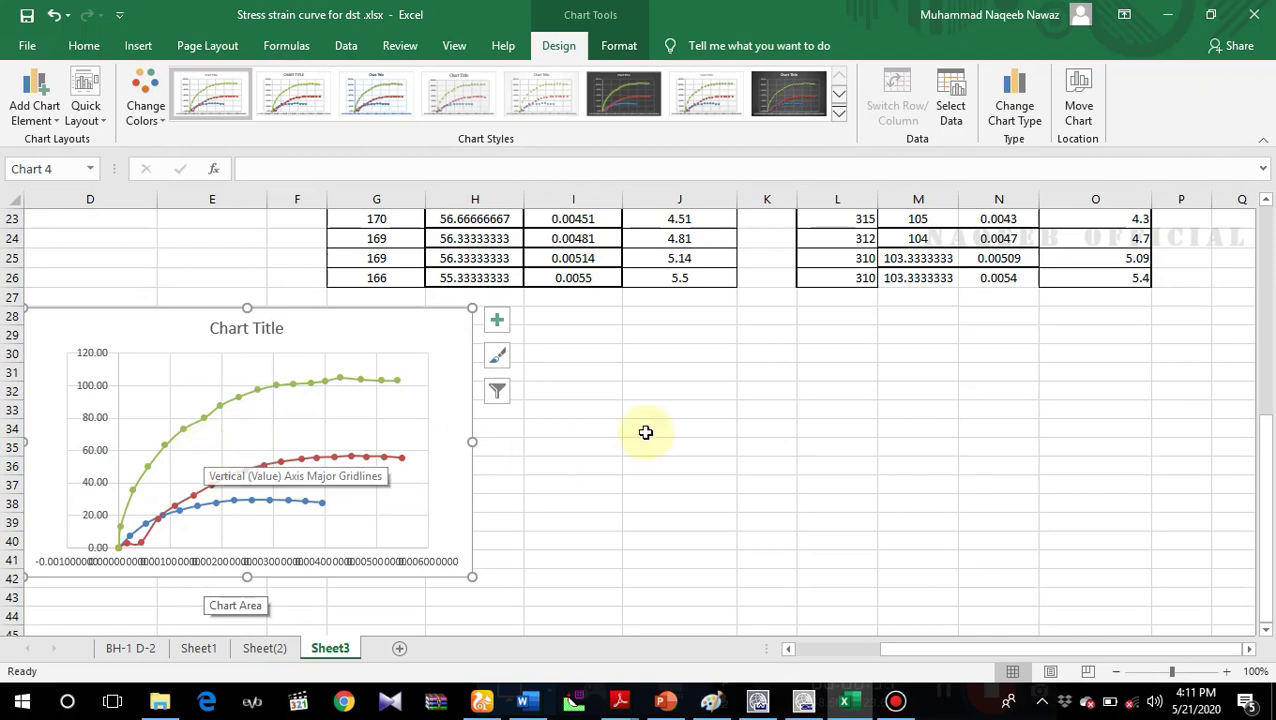
Step: Enter the headings "Normal Stress" in K32 and "Shear stress at failure" in M32
click(753, 390)
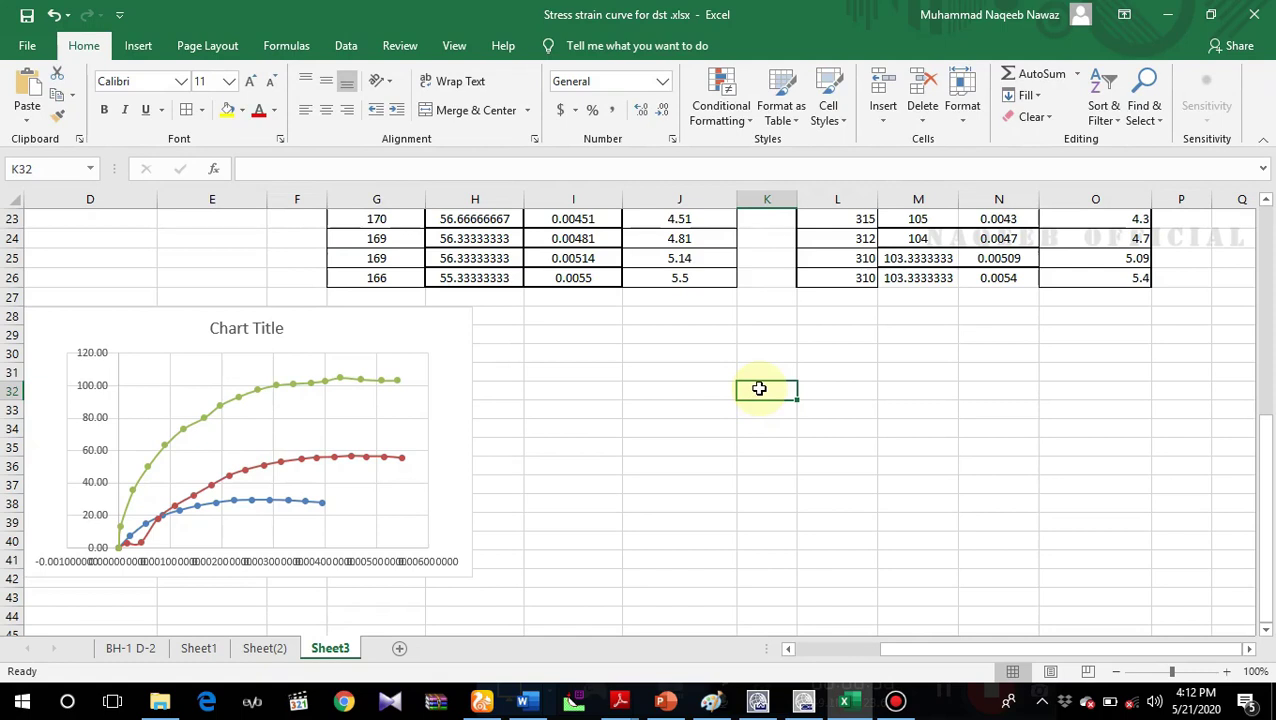
text(Normal Stress)
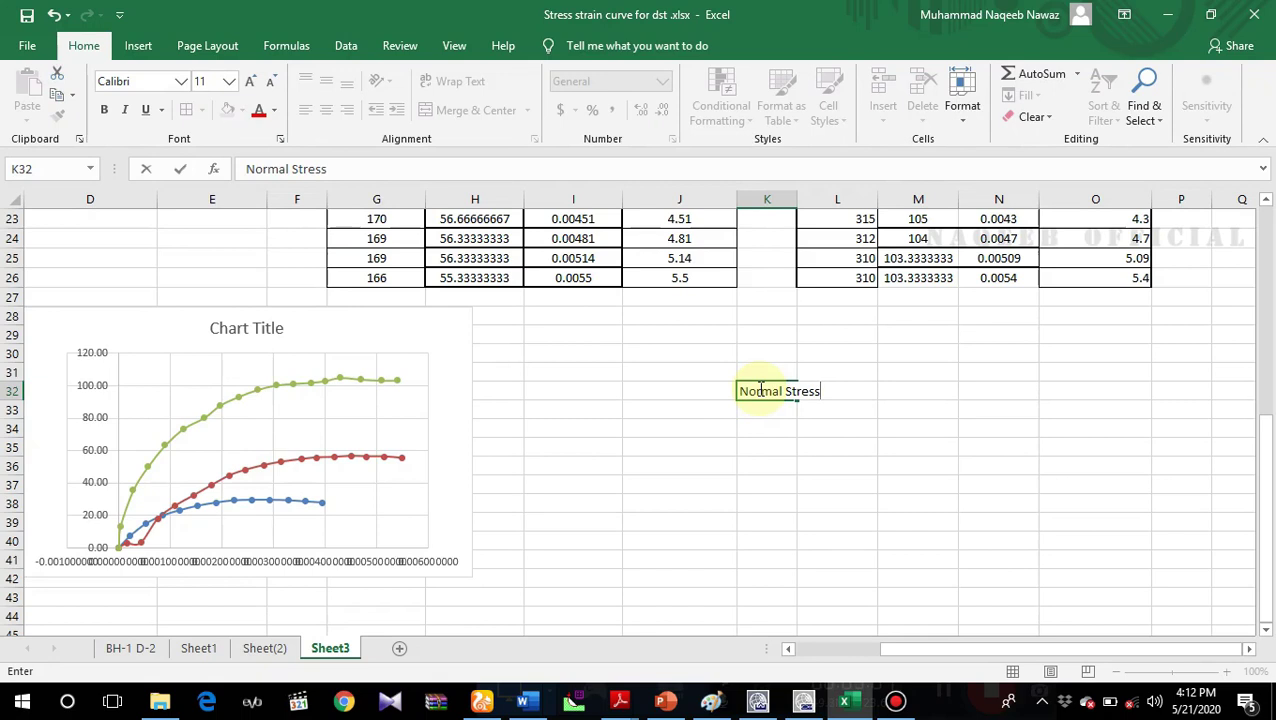
key(Tab)
key(Tab)
text(Sh)
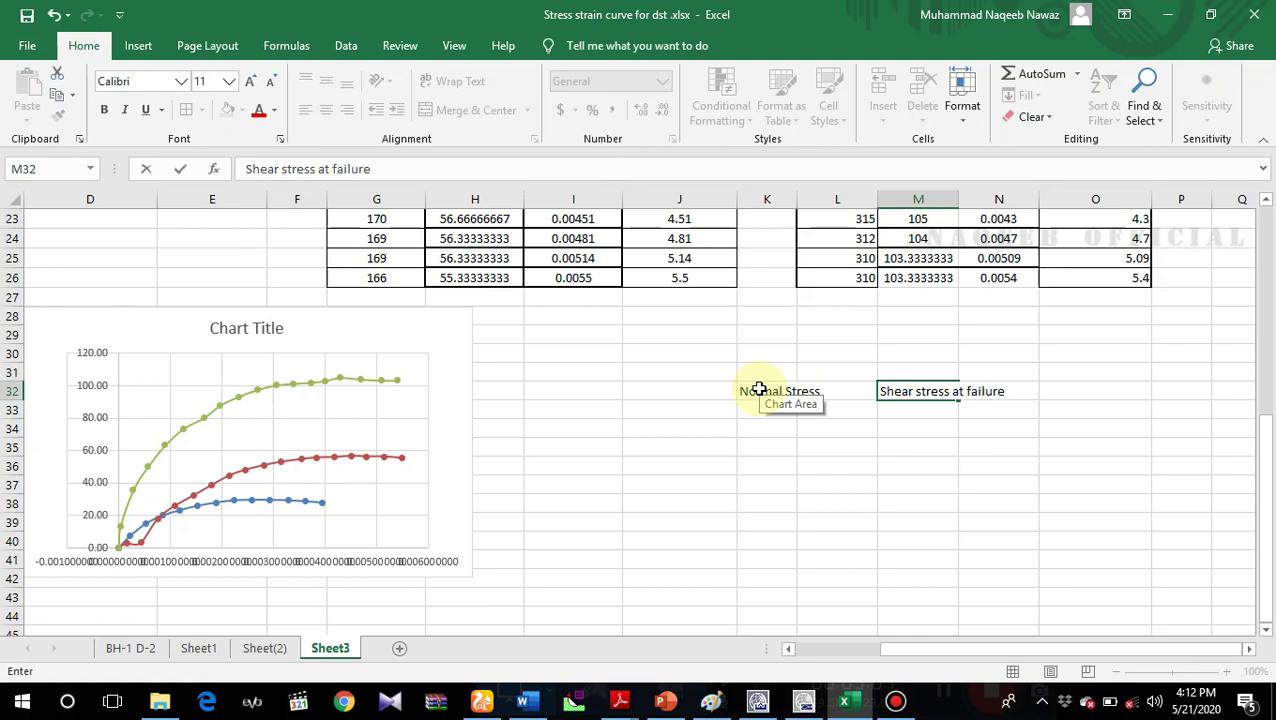
Step: Fill K33:K35 under the Normal Stress heading with the values 50, 100 and 200
click(757, 409)
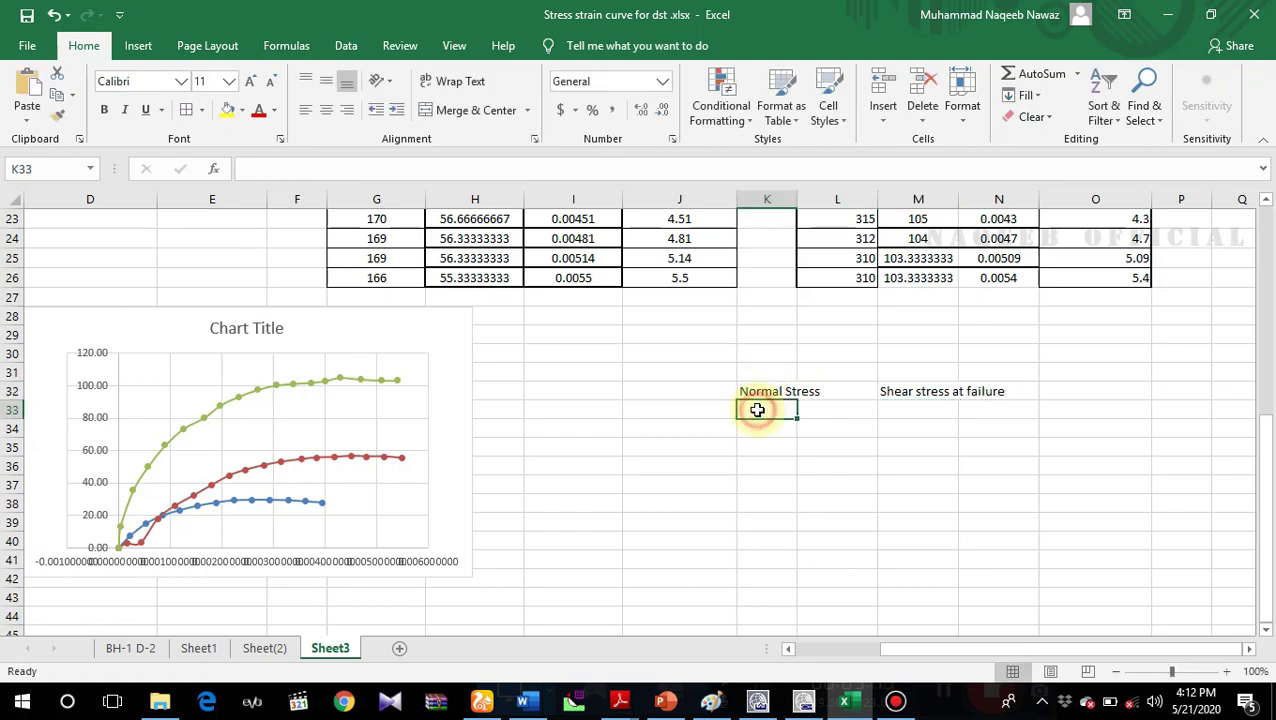
text(50)
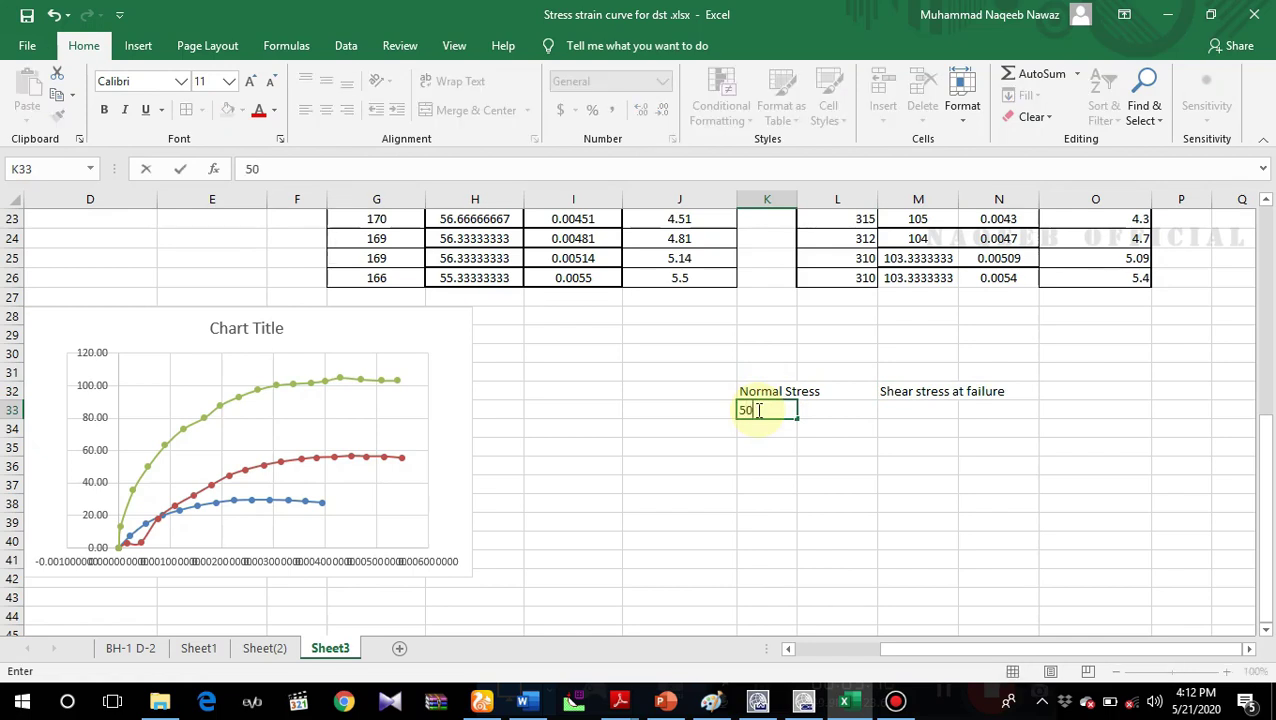
key(Return)
text(100)
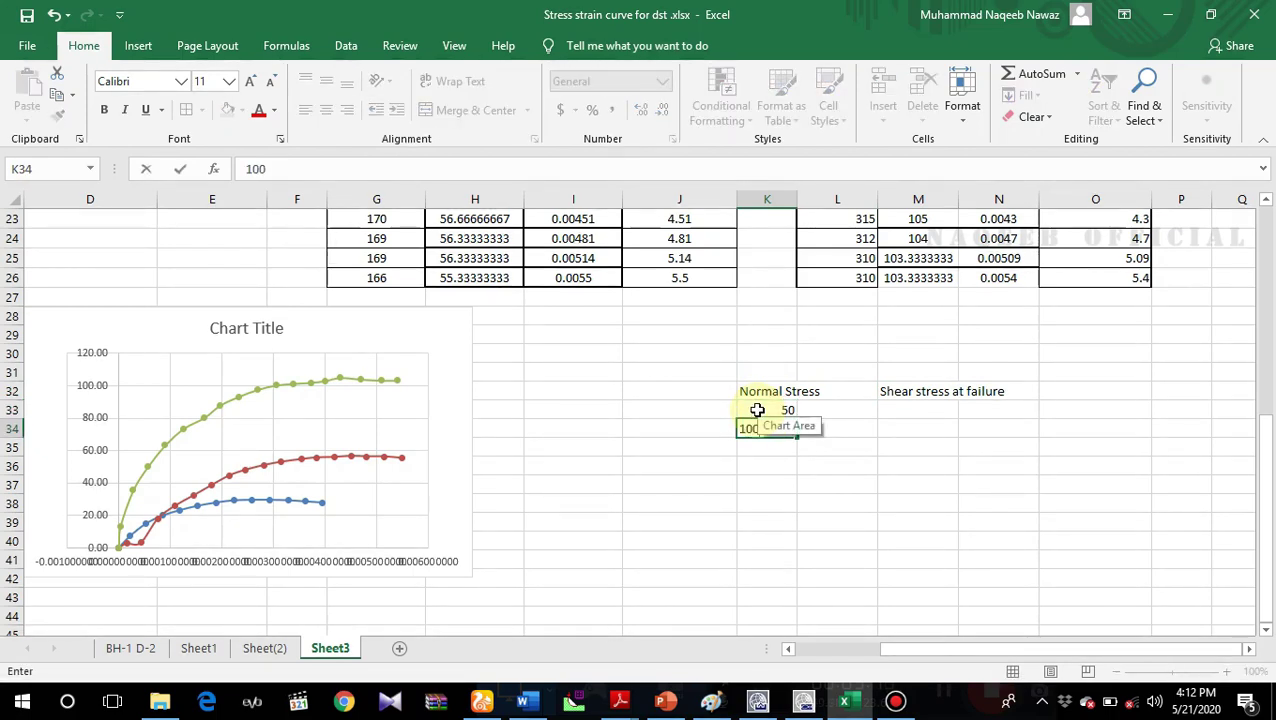
key(Return)
text(200)
key(Tab)
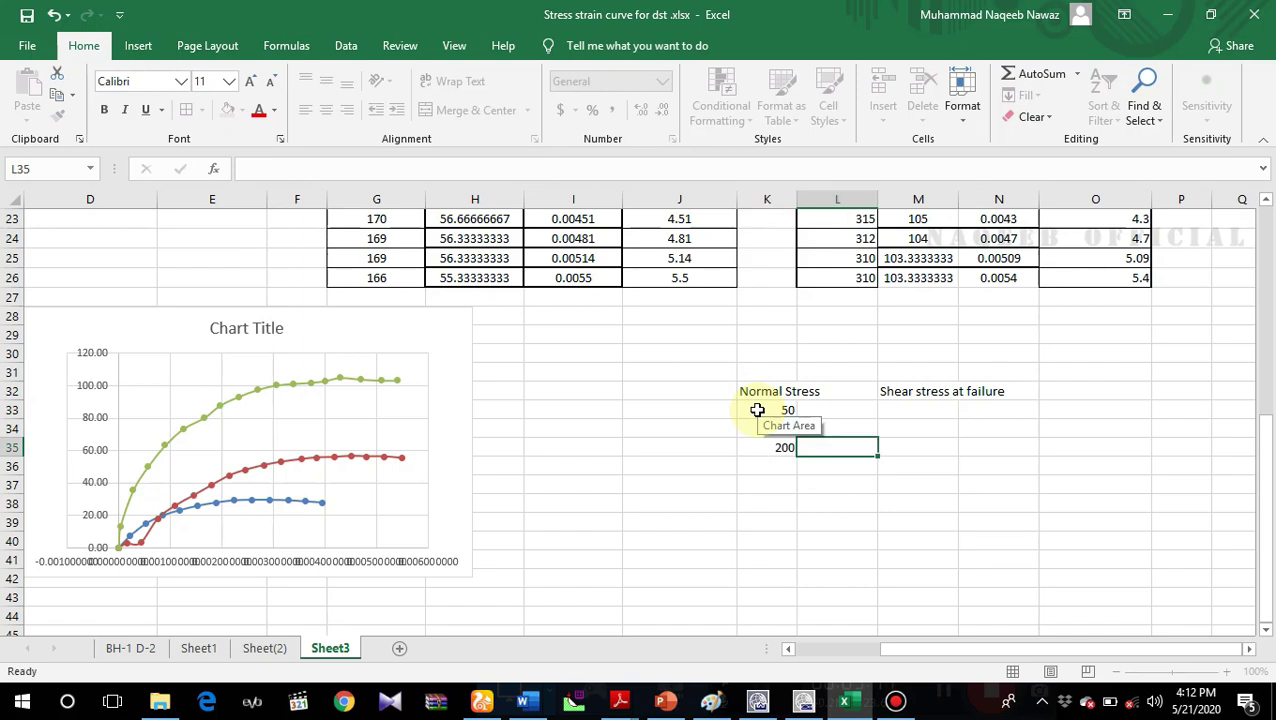
Step: Calculate the 50 kPa shear stress at failure in M33 as the MAX of C9:C21
key(Tab)
key(Up)
key(Up)
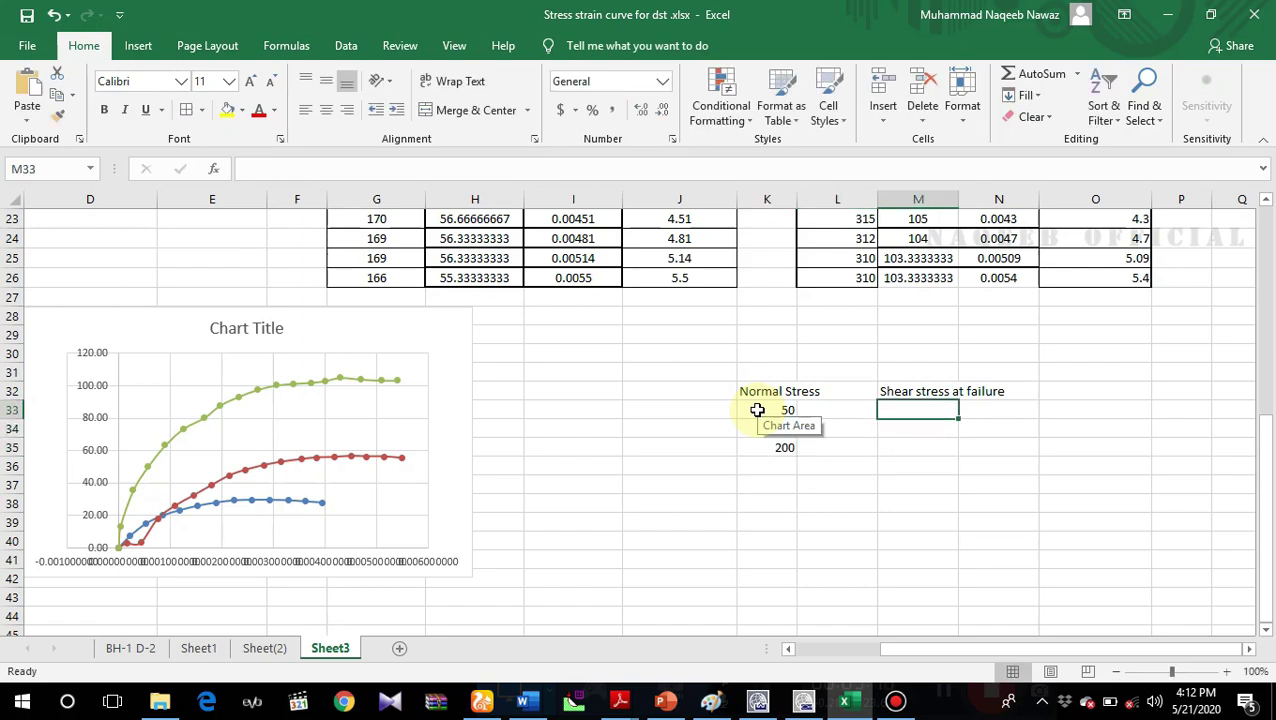
text(=M)
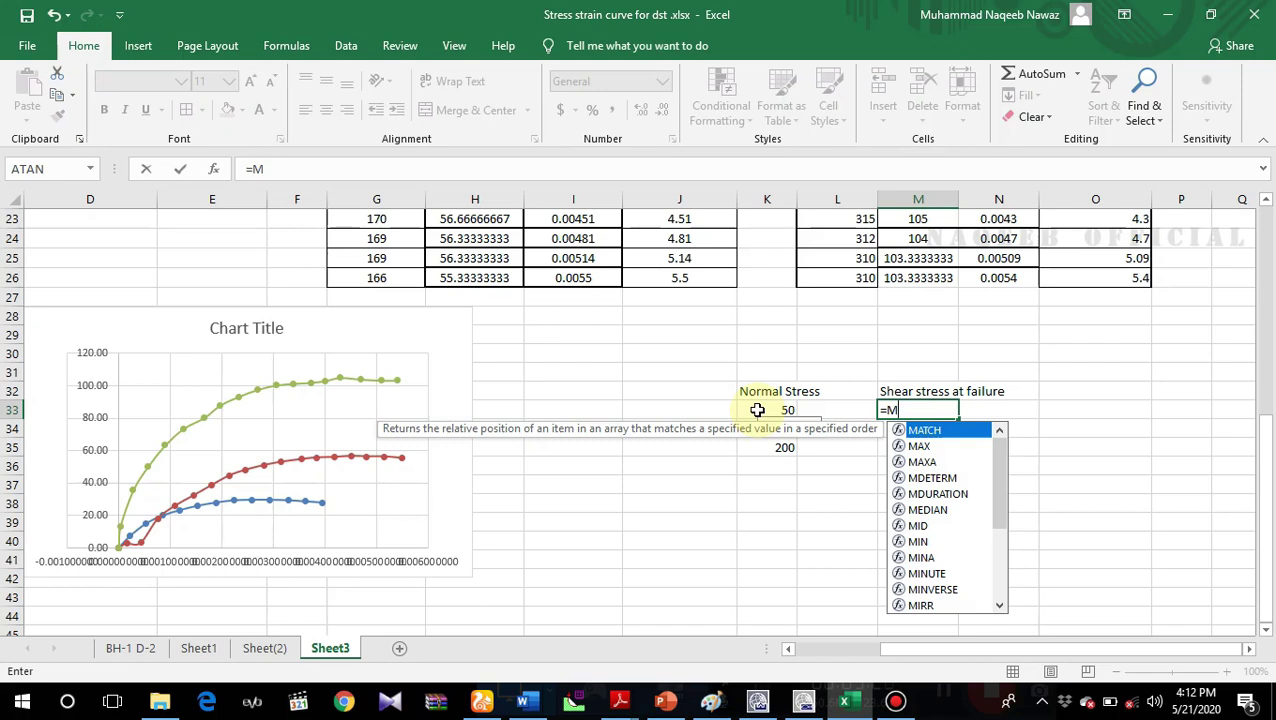
click(920, 447)
double_click(918, 447)
scroll(305, 345, up, 6)
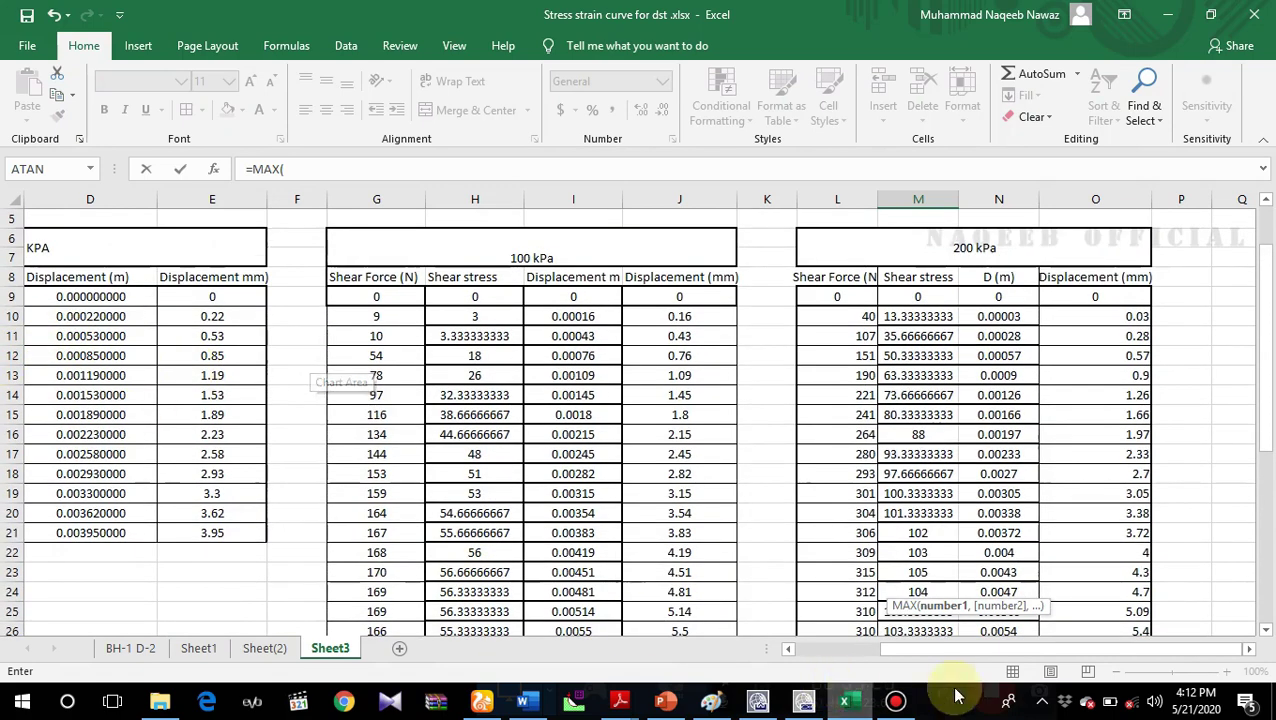
drag(1075, 651, 940, 655)
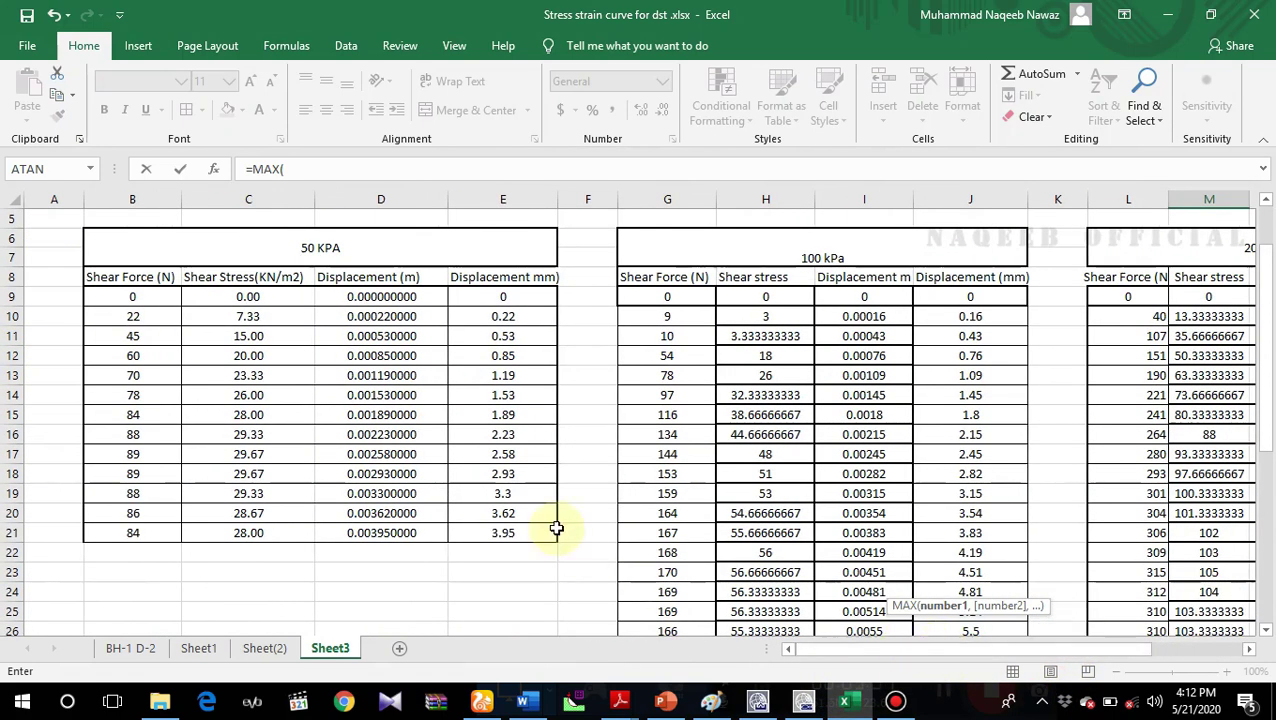
drag(247, 295, 220, 528)
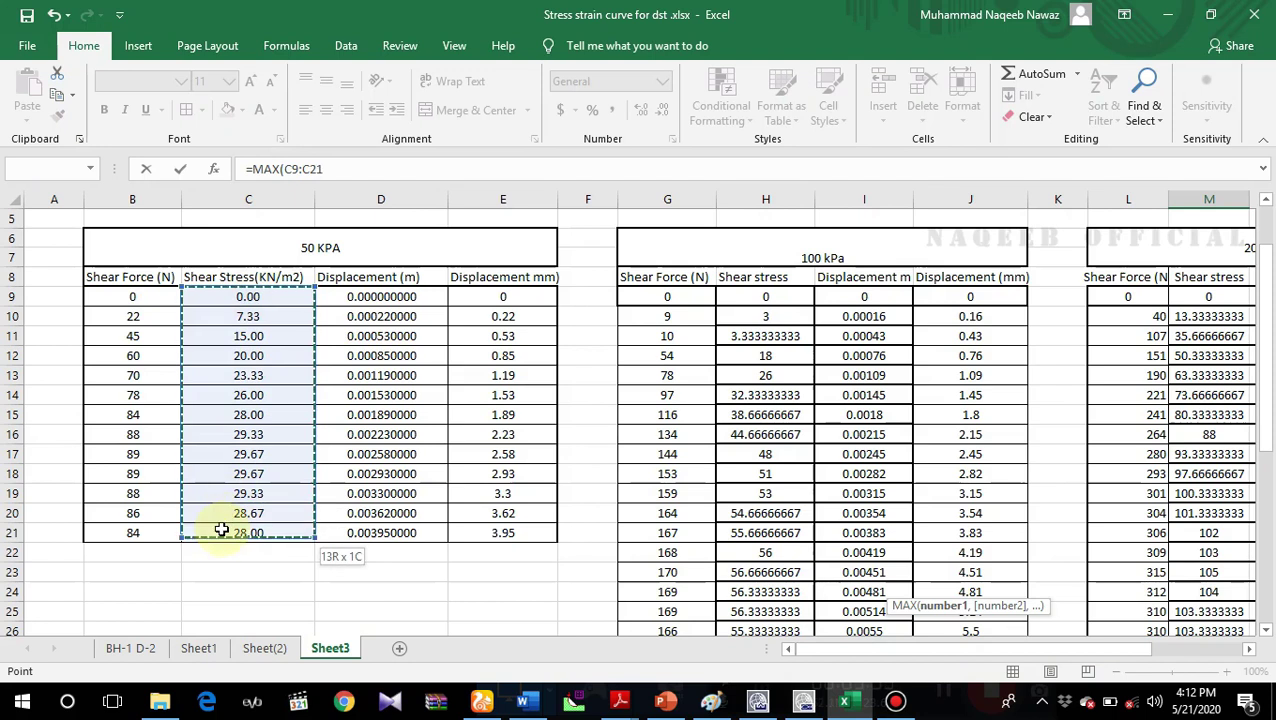
key(Return)
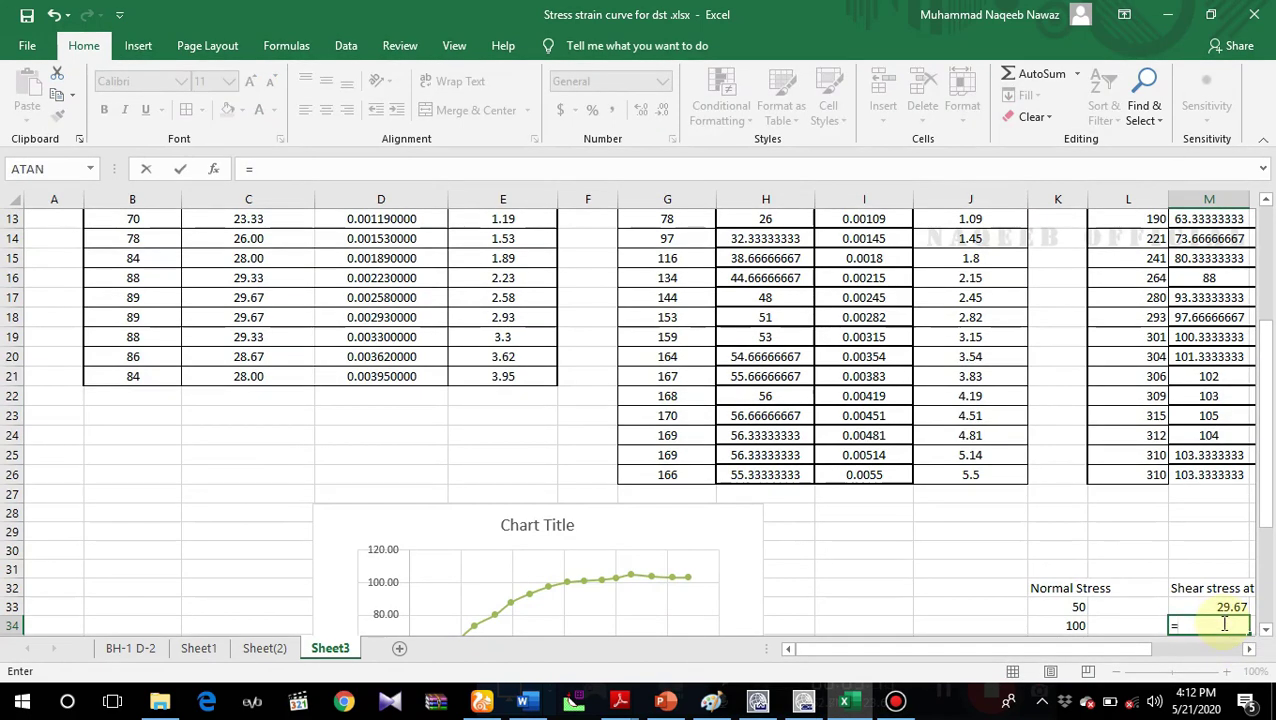
Step: Calculate the 100 kPa shear stress at failure in M34 as the MAX of H9:H26
text(=M)
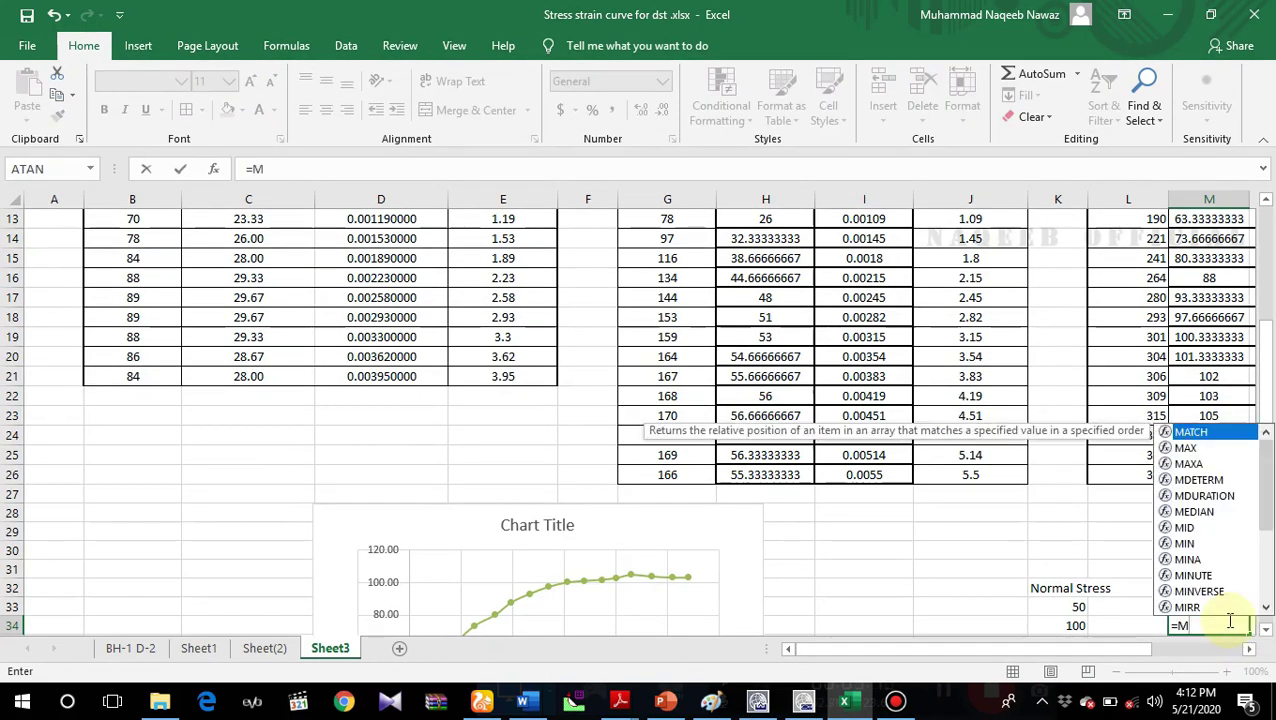
click(1193, 450)
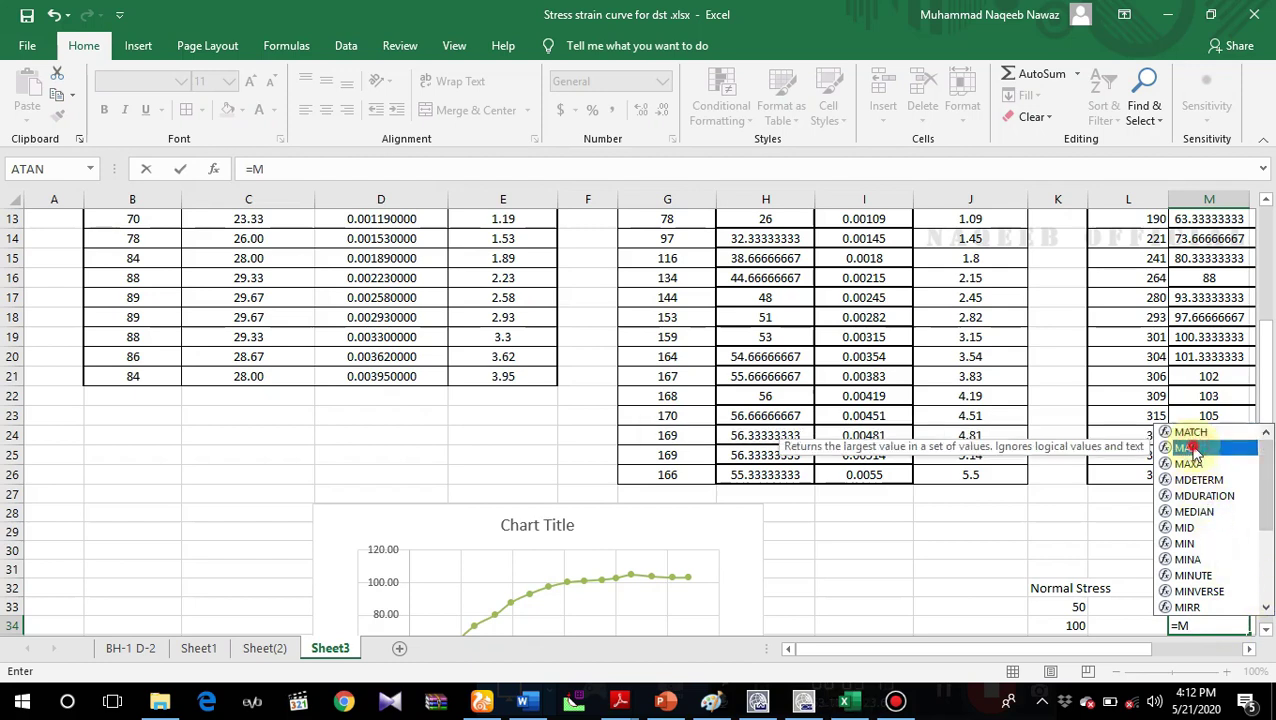
click(1193, 450)
scroll(762, 480, up, 3)
drag(754, 315, 750, 596)
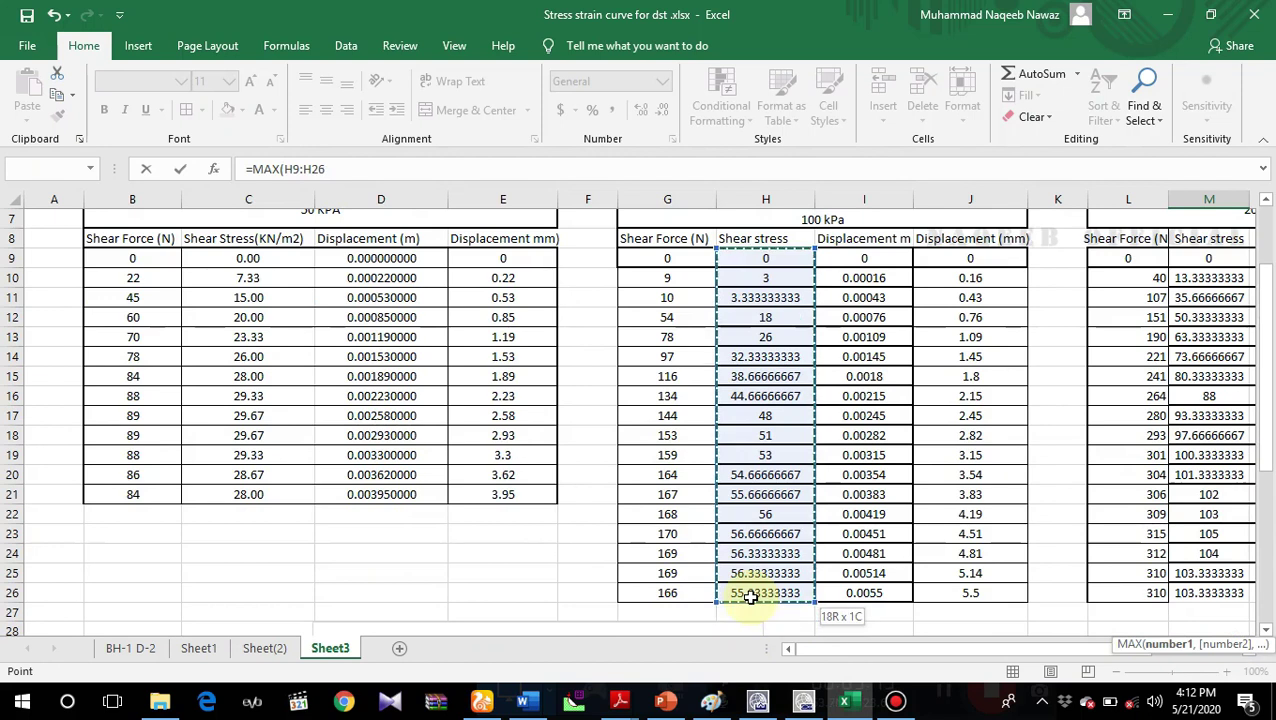
key(Return)
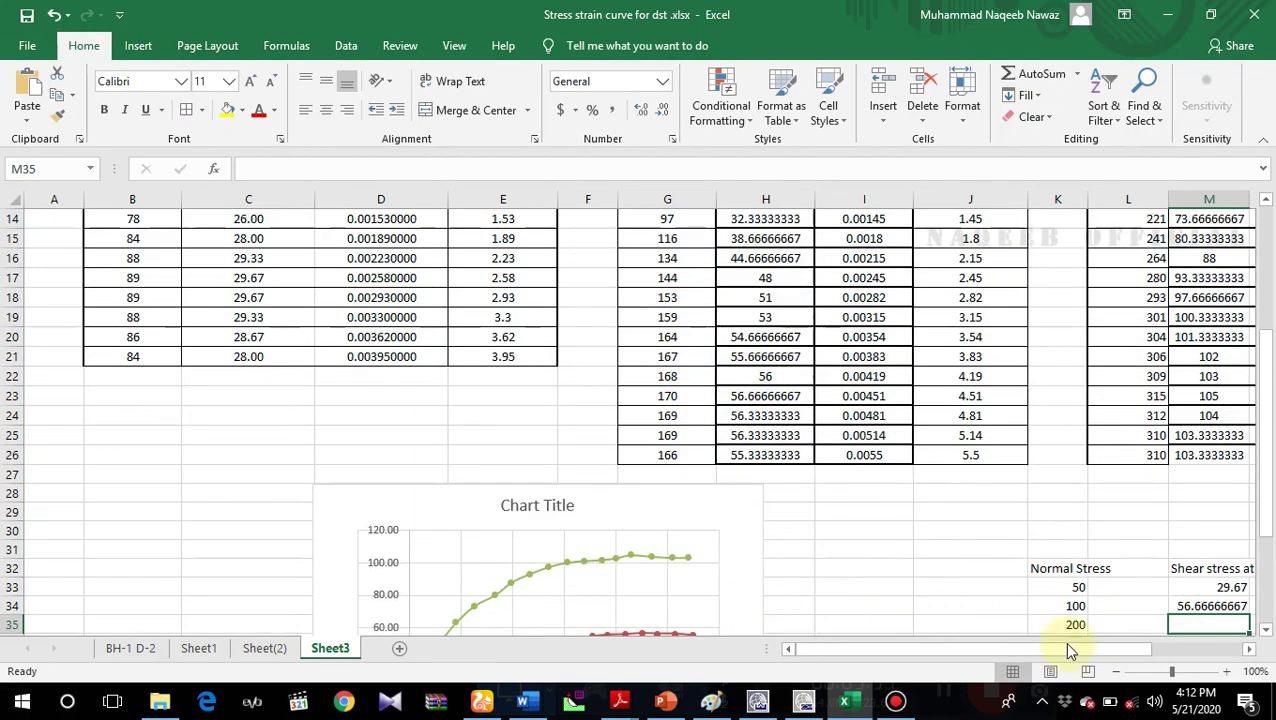
Step: Calculate the 200 kPa shear stress at failure in M35 as the MAX of the 200 kPa shear stresses in column M
text(=)
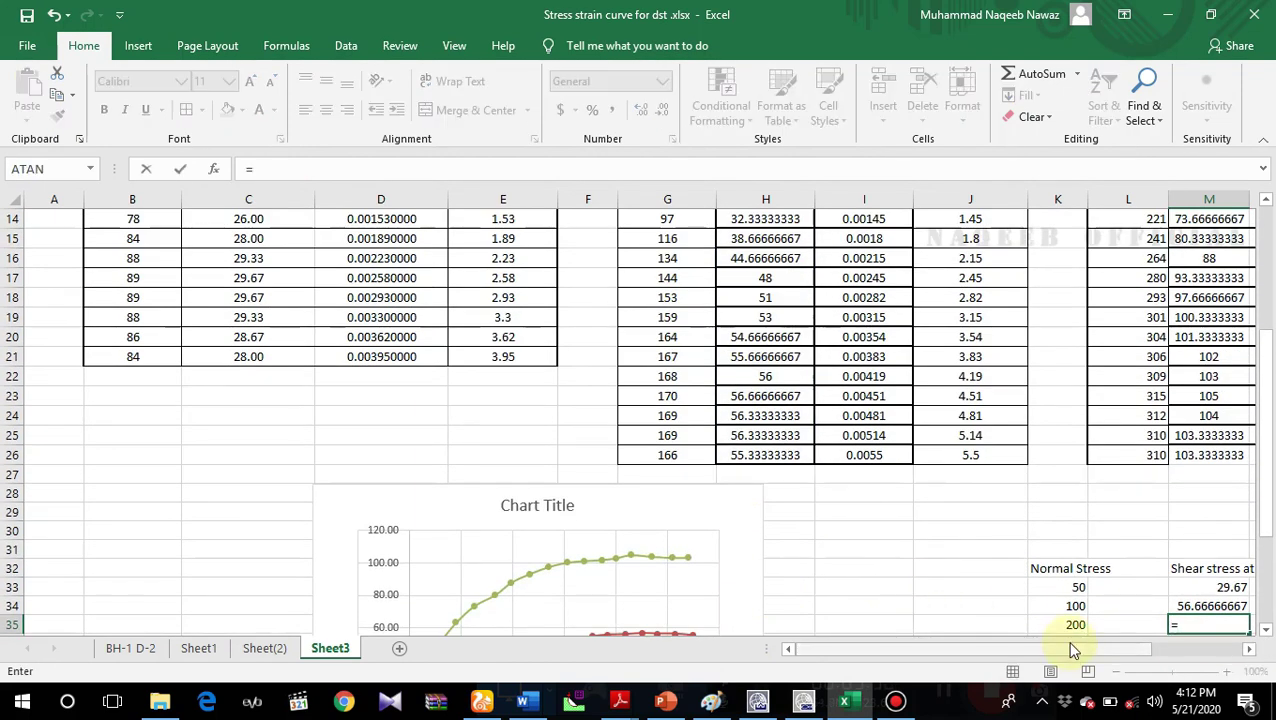
text(M)
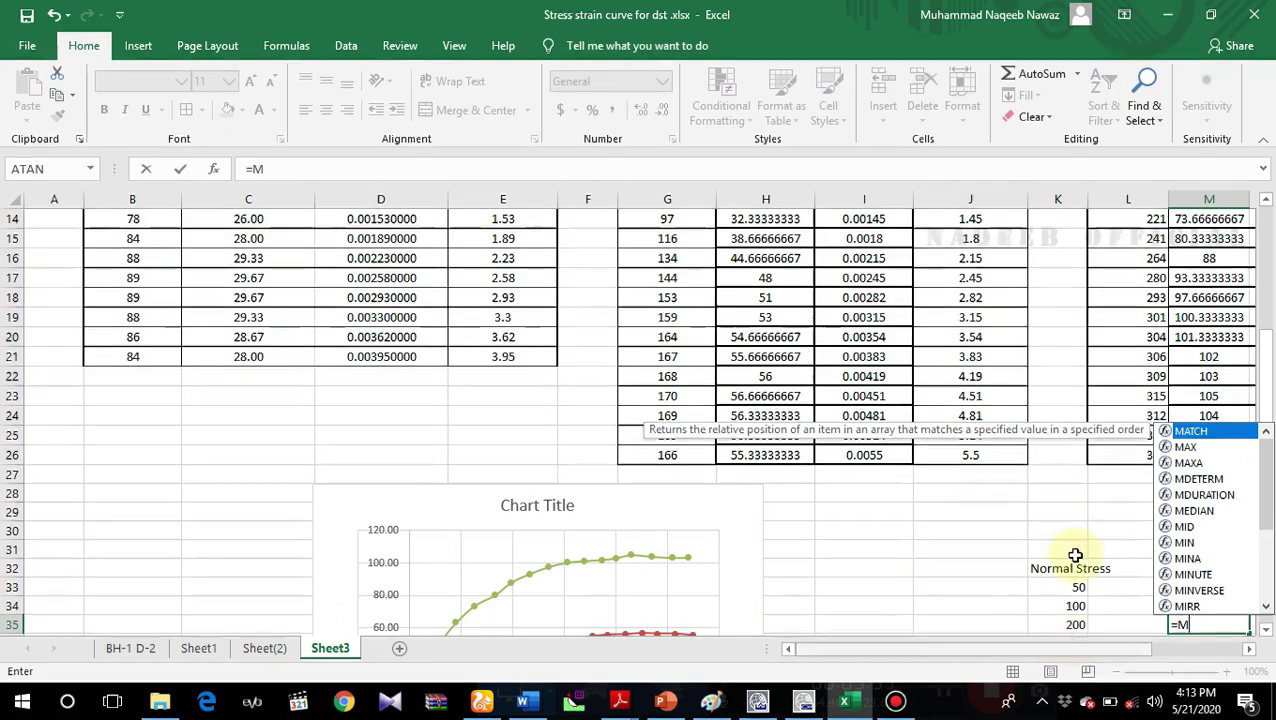
click(1184, 447)
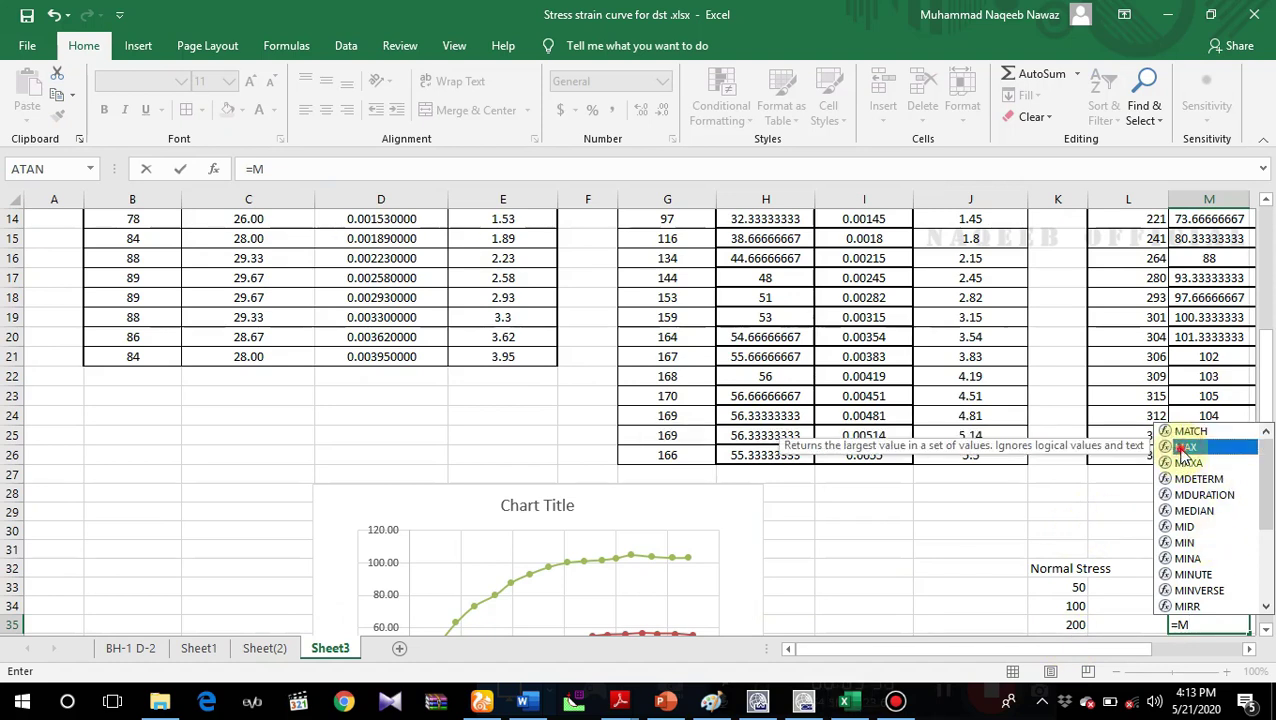
double_click(1181, 448)
scroll(1224, 540, up, 3)
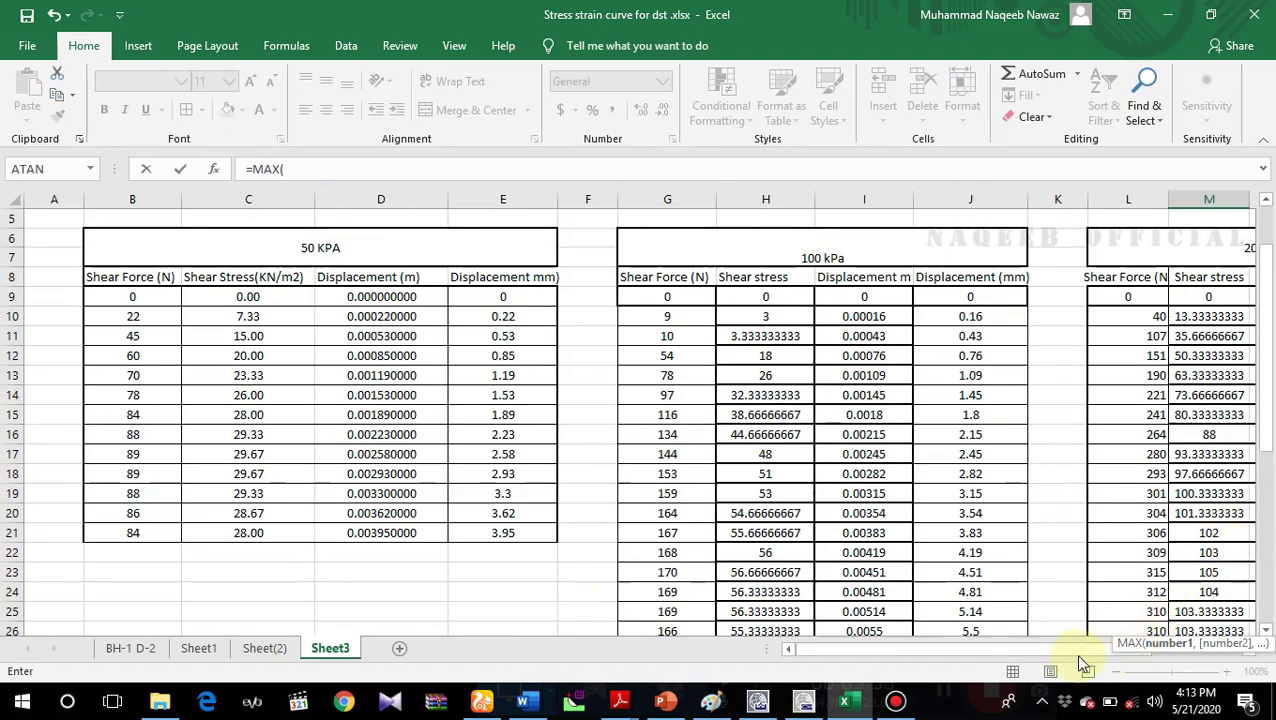
drag(1063, 652, 1205, 644)
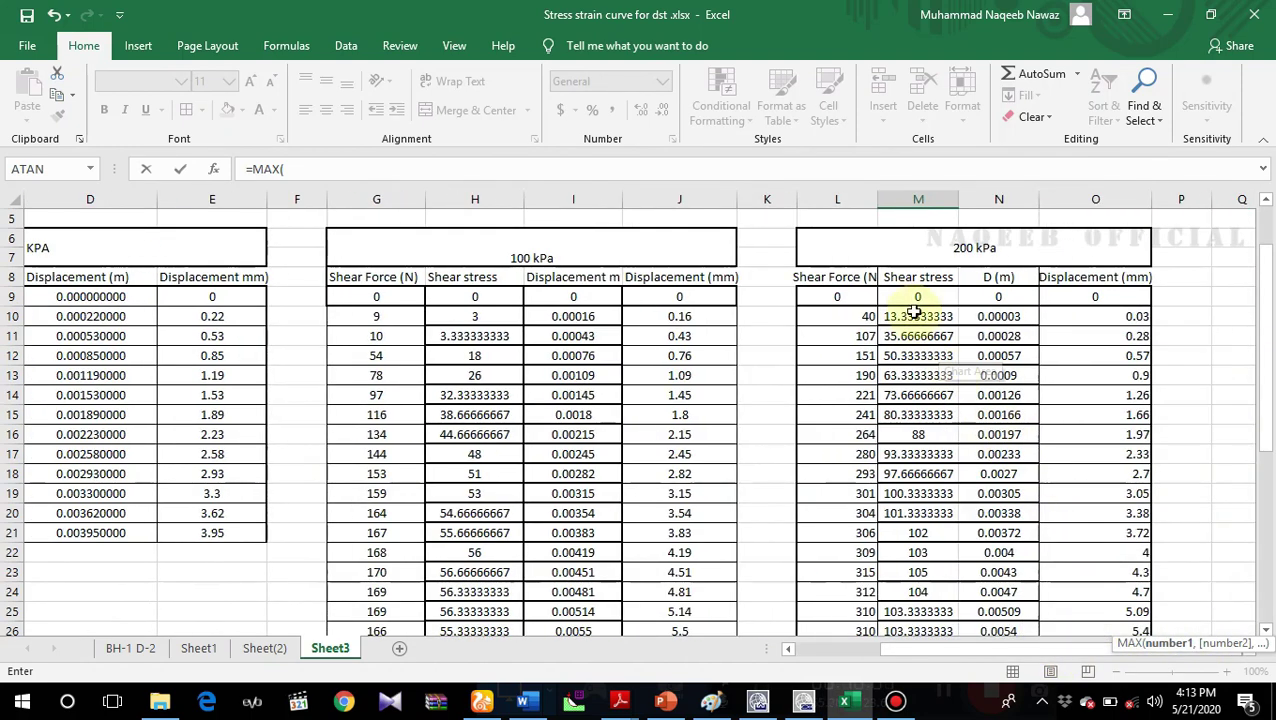
drag(912, 293, 893, 512)
key(Return)
scroll(940, 598, down, 2)
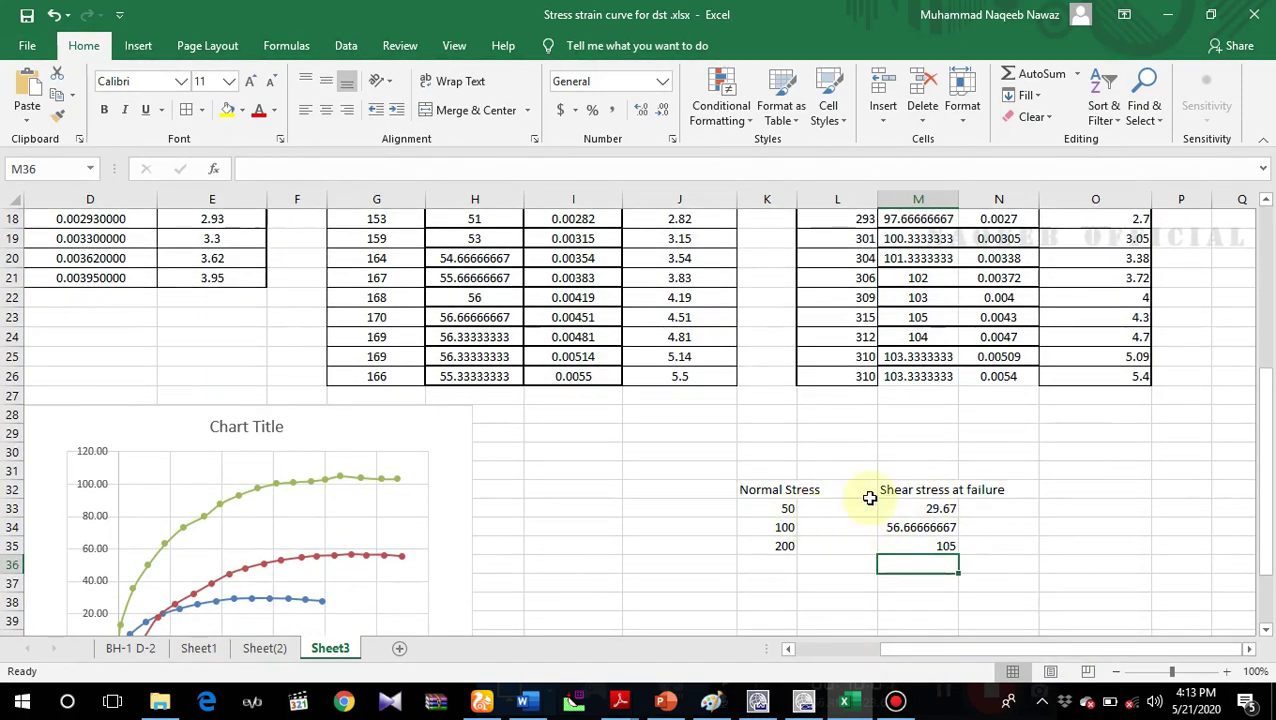
Step: Insert an empty markers-only scatter chart on the blank area below the normal stress and shear stress table
scroll(822, 531, down, 3)
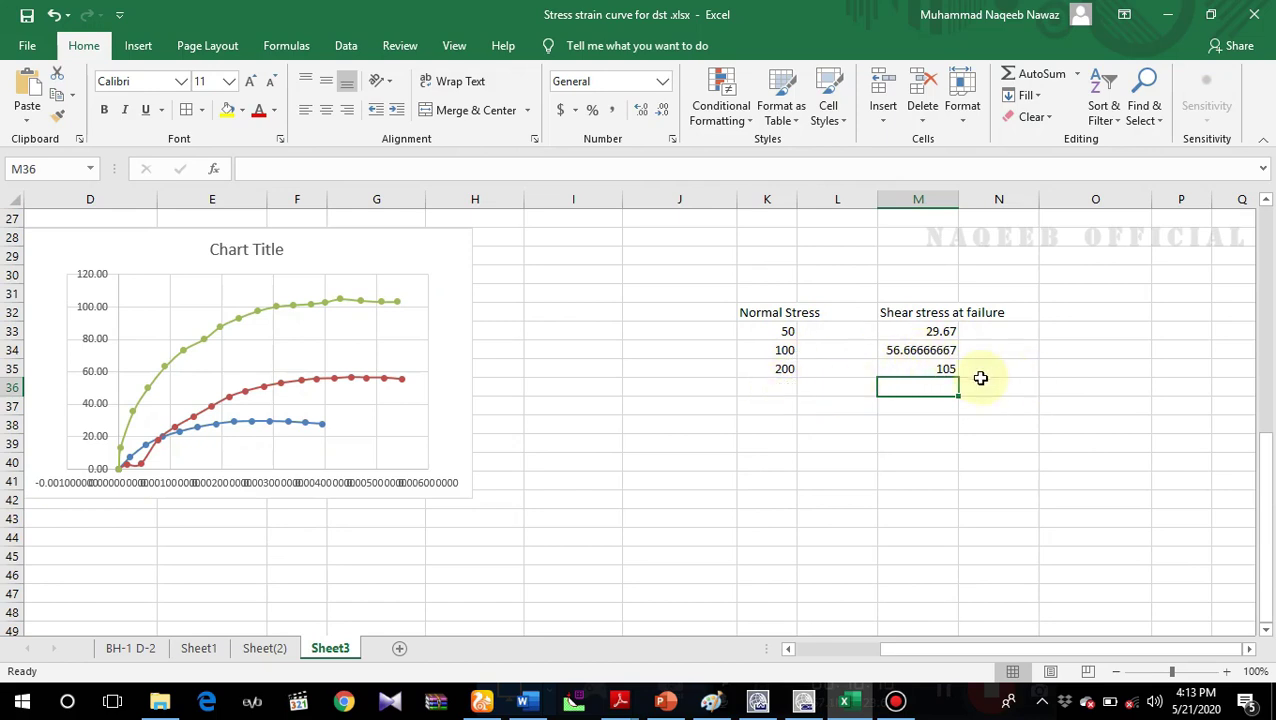
scroll(661, 447, down, 2)
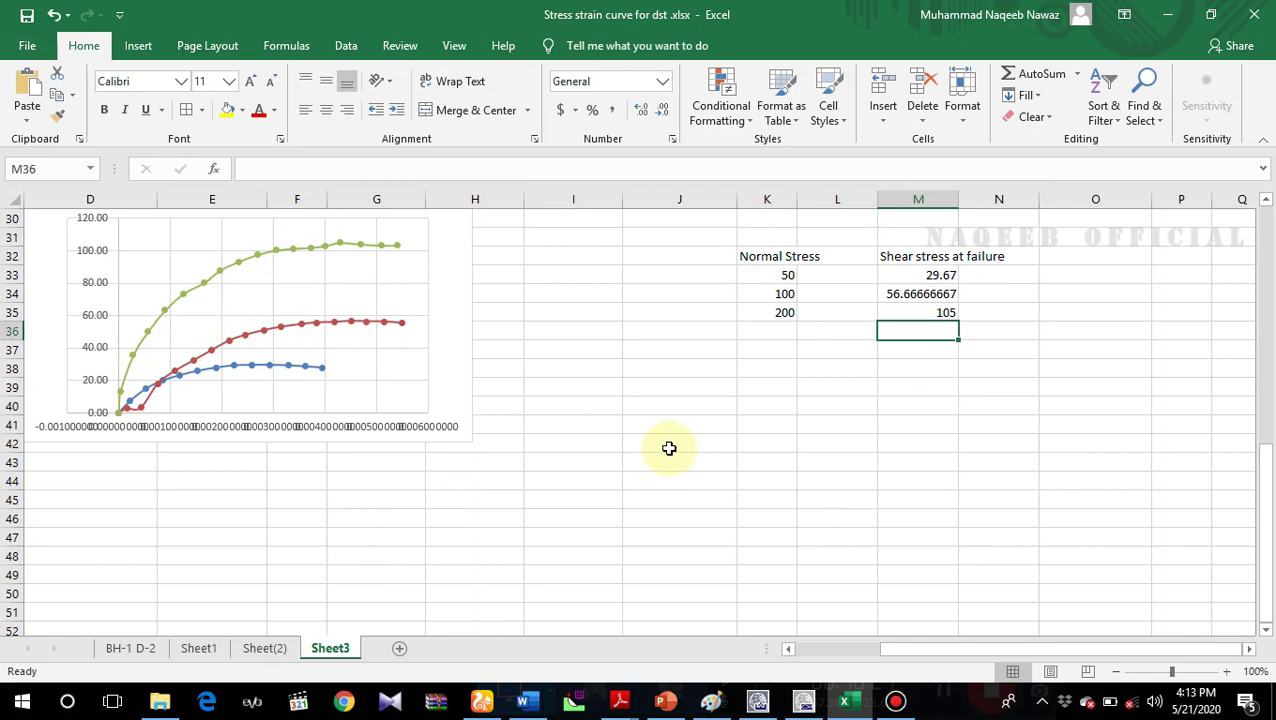
click(655, 401)
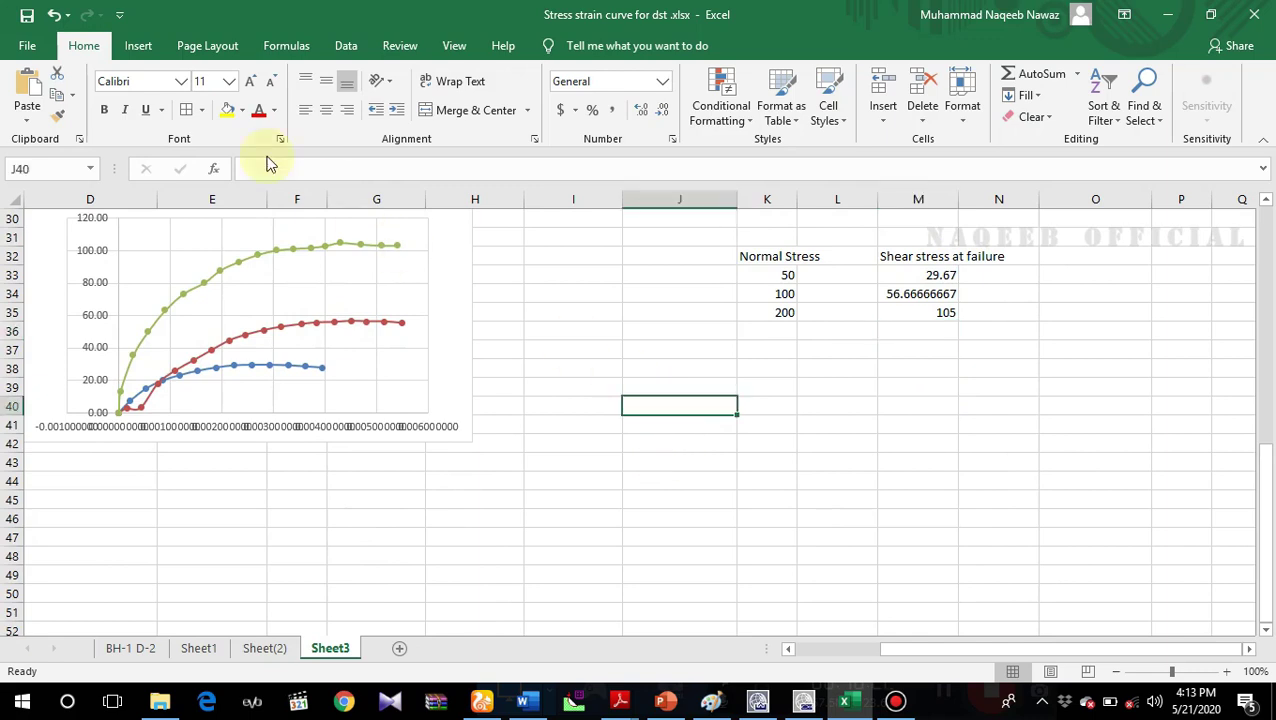
click(136, 48)
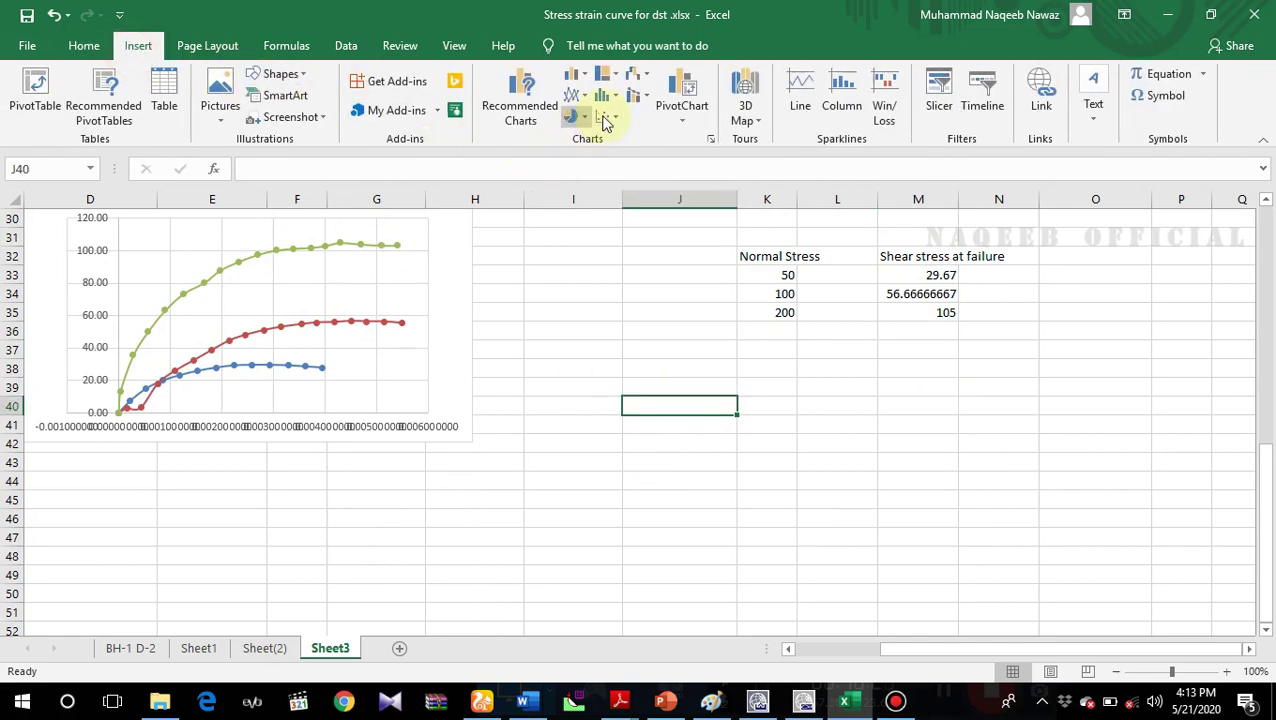
click(605, 118)
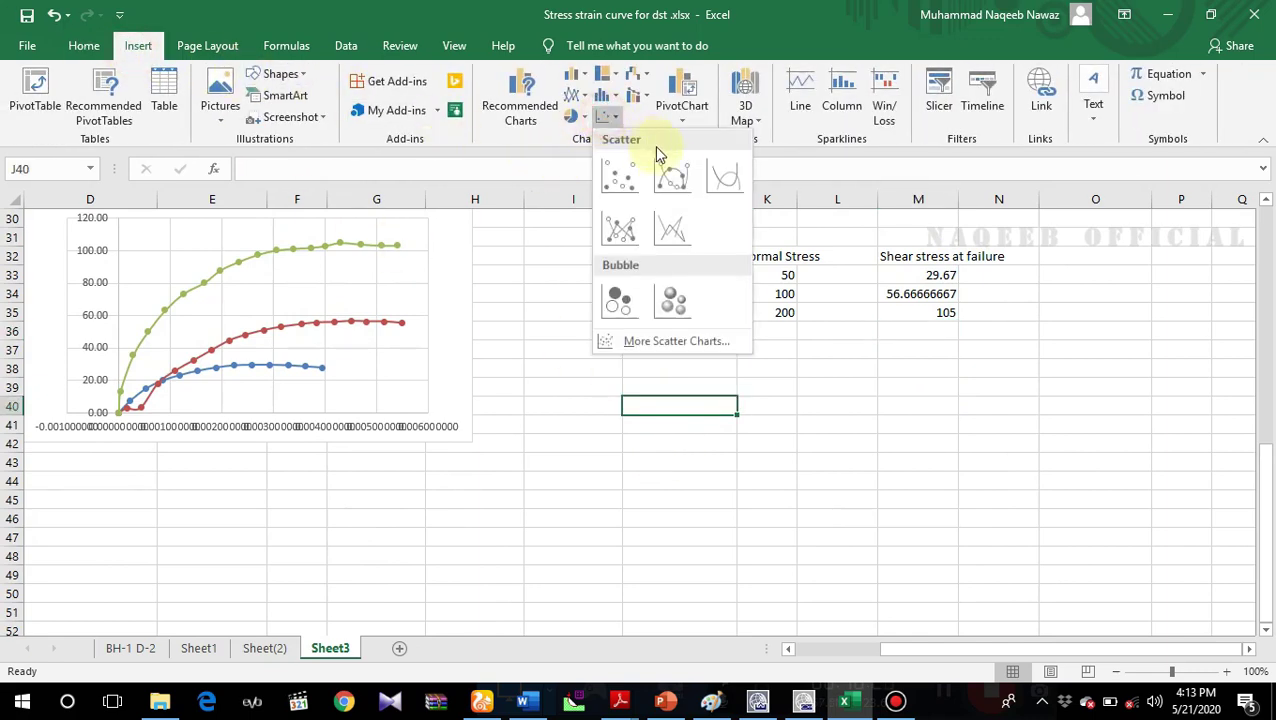
click(617, 180)
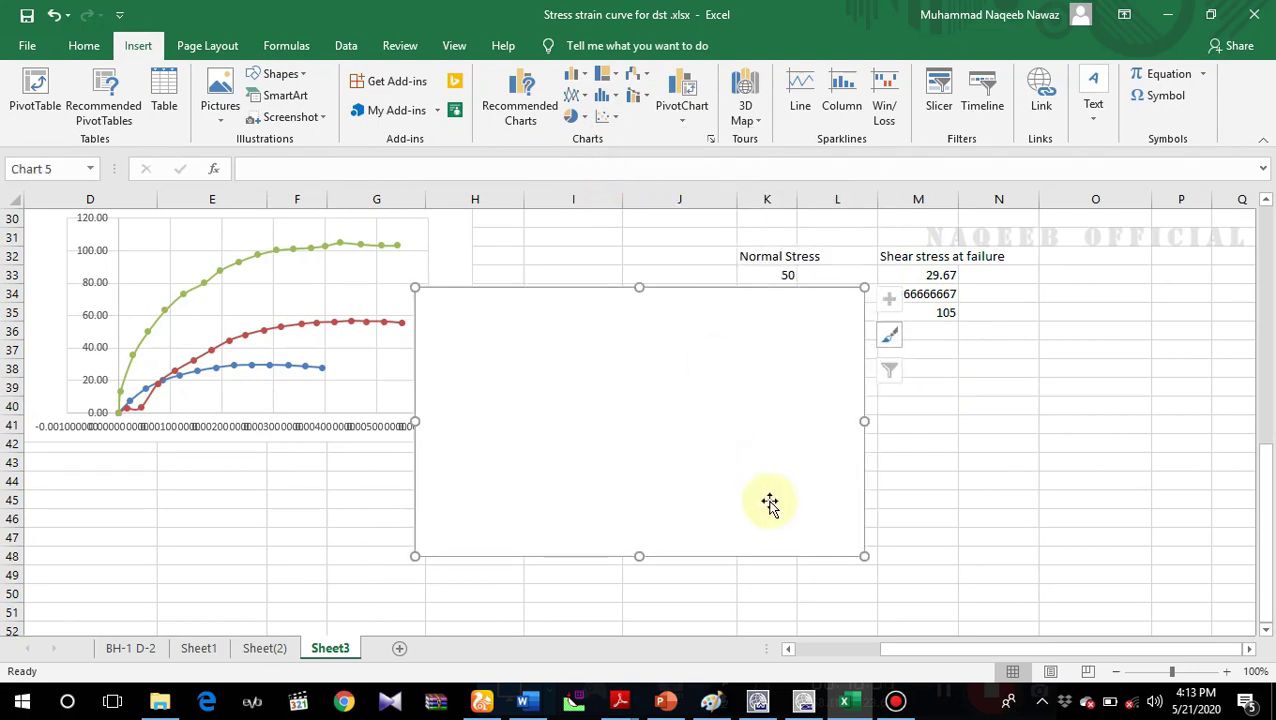
right_click(750, 403)
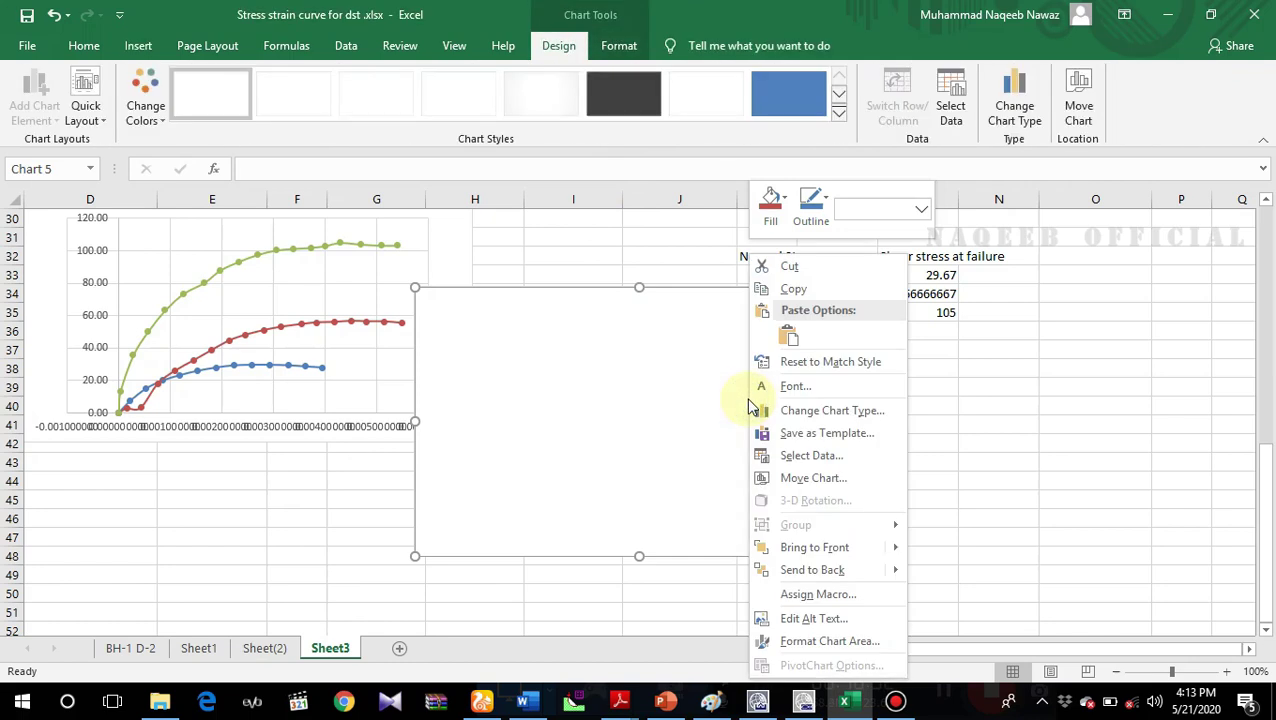
click(806, 460)
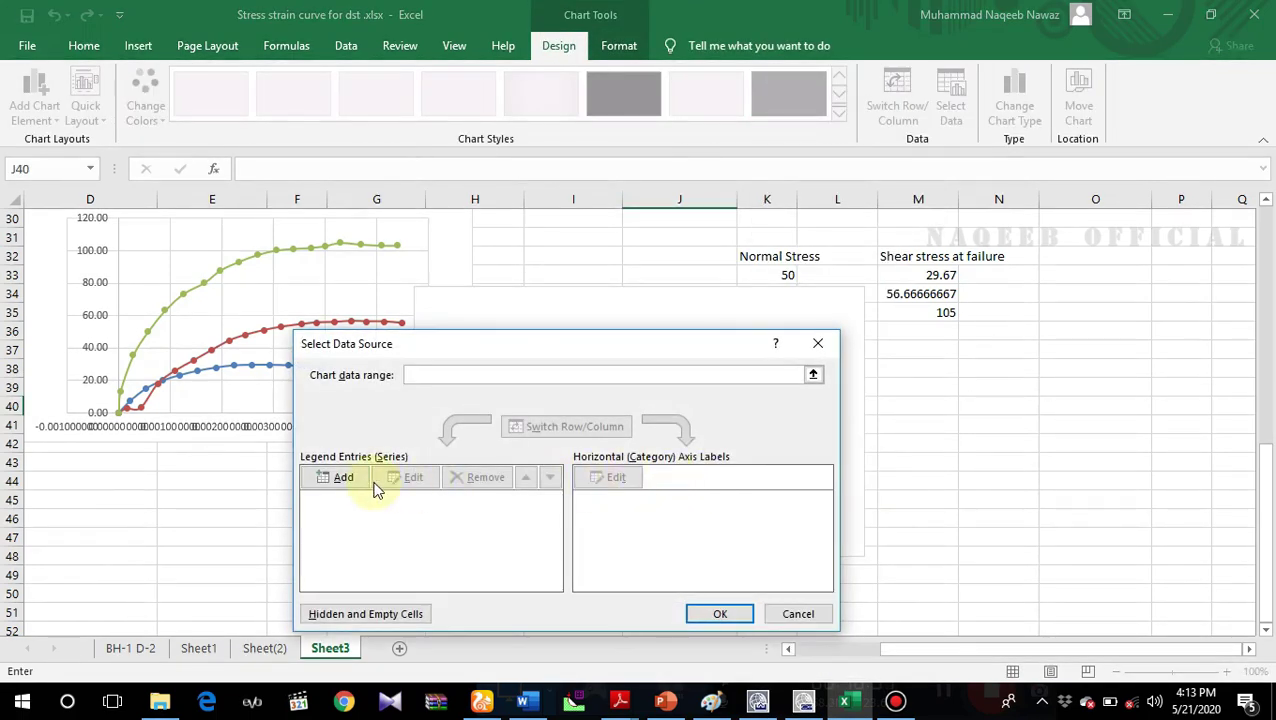
click(345, 478)
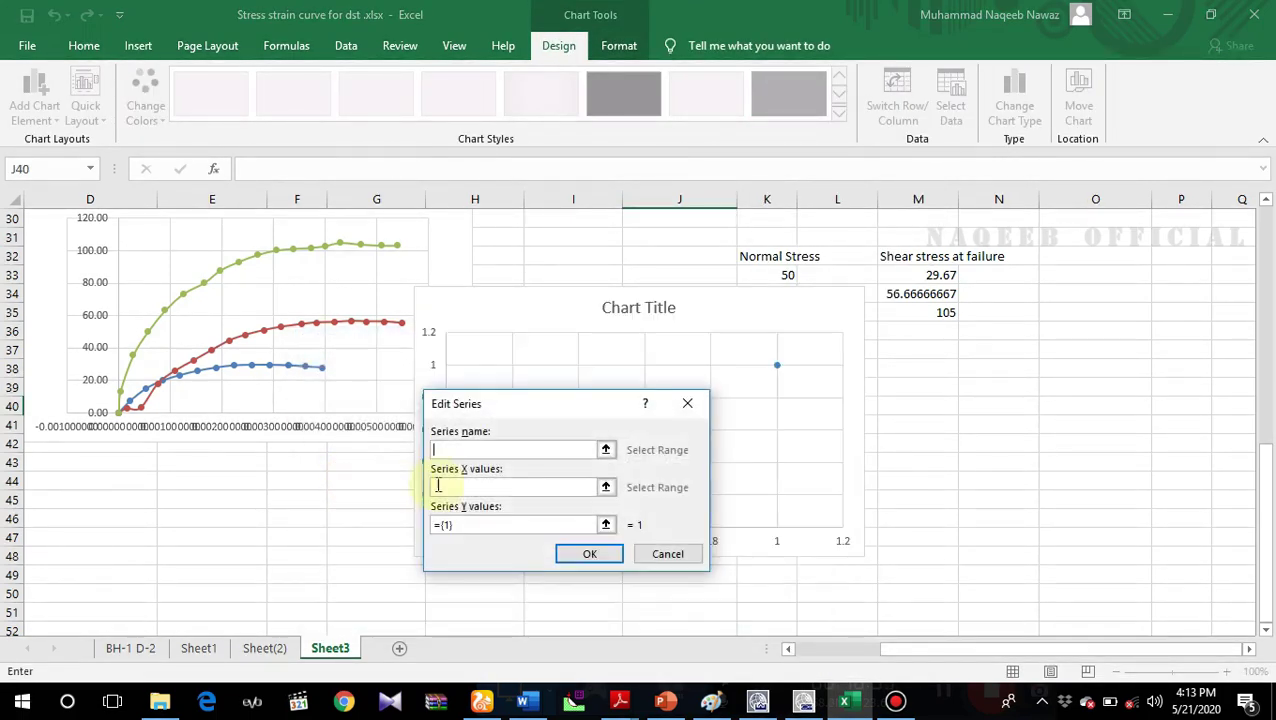
click(606, 486)
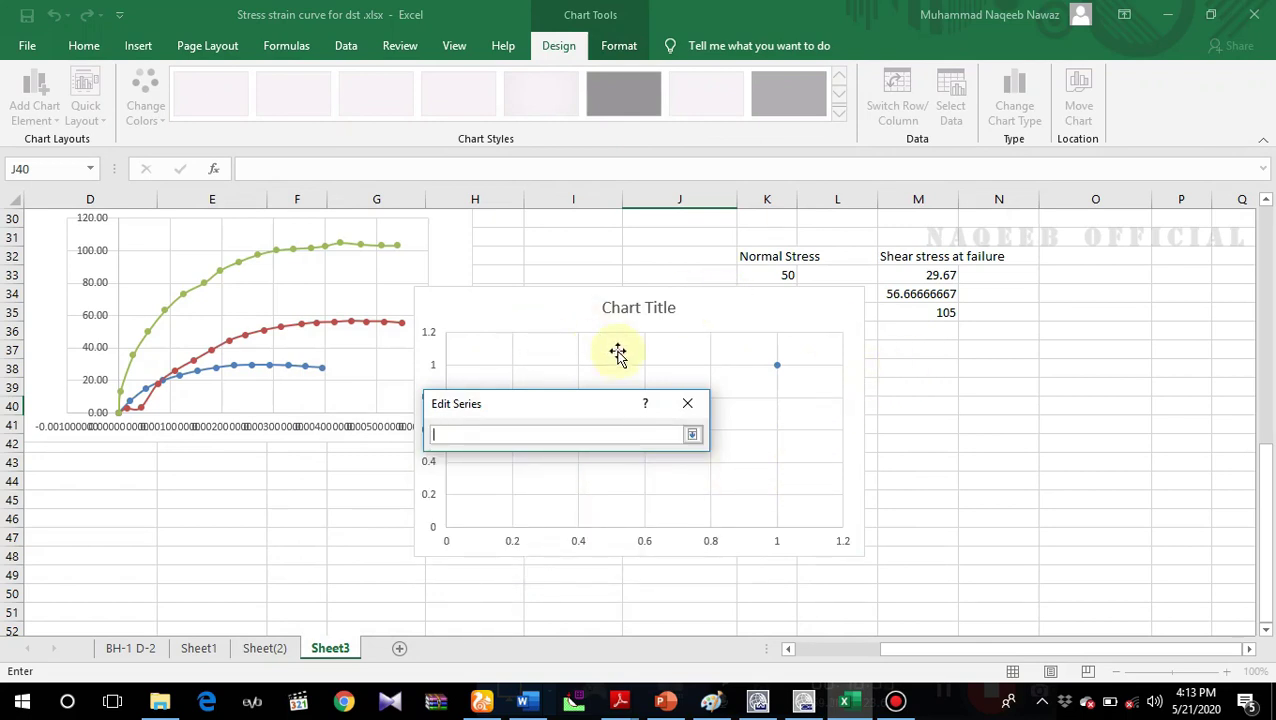
drag(538, 406, 177, 444)
drag(555, 279, 541, 393)
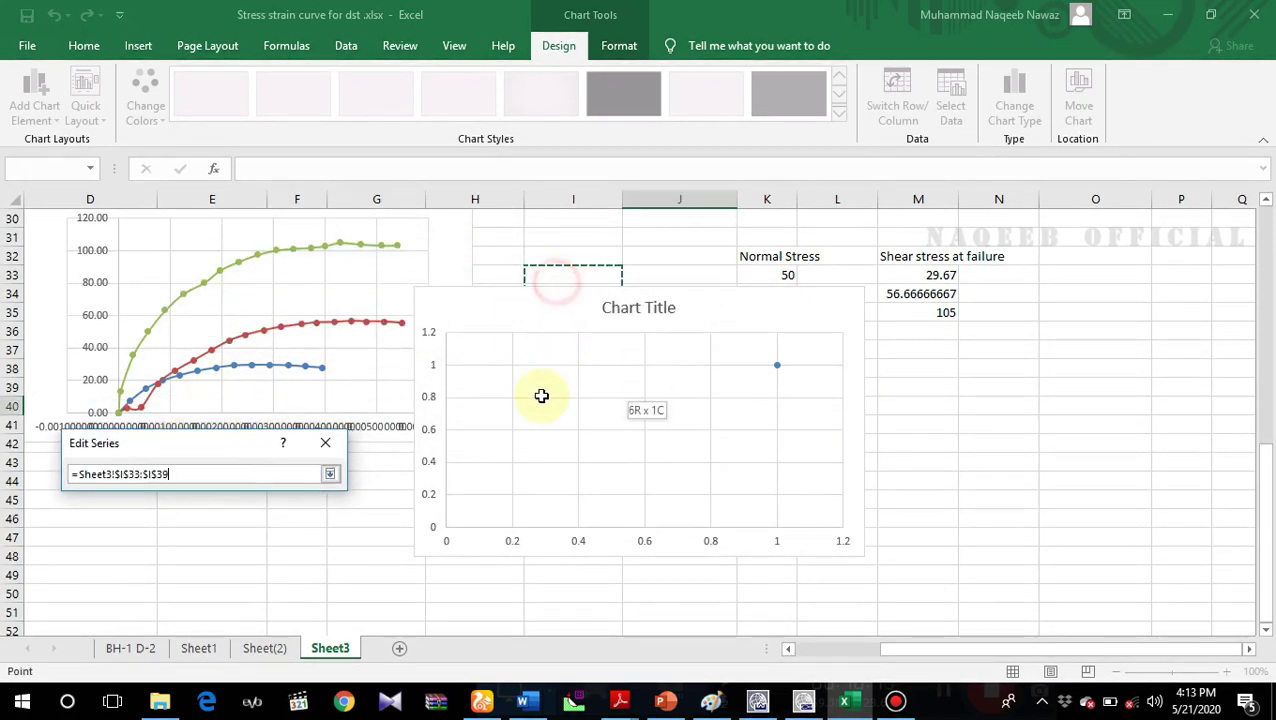
click(325, 443)
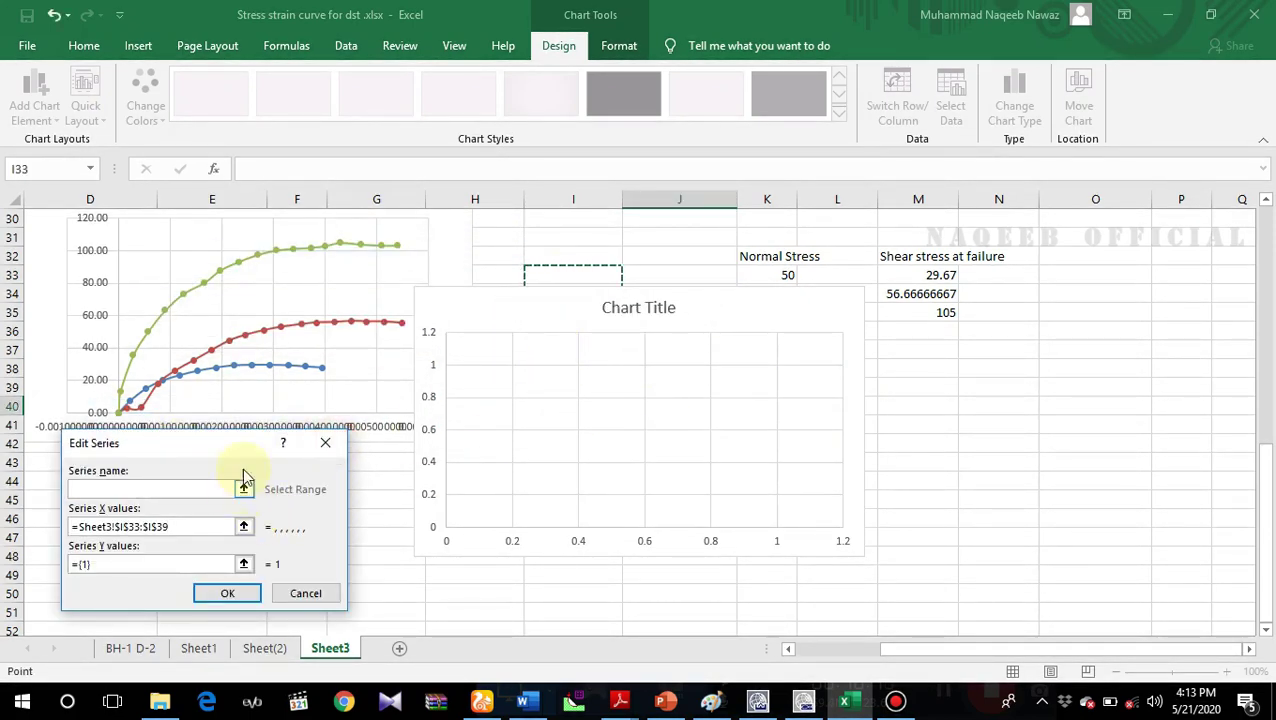
click(326, 443)
drag(627, 347, 386, 346)
click(570, 343)
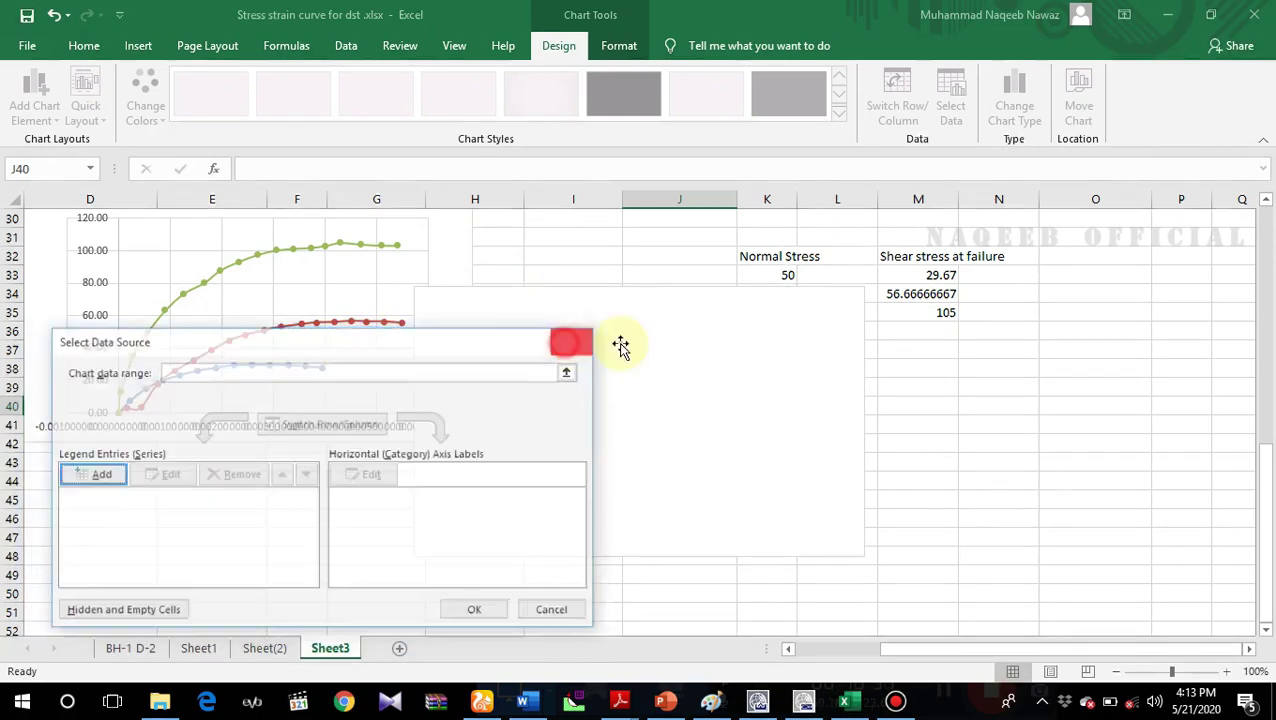
Step: Move the empty chart clear of the table and add a data series with K33:K35 as its X values
drag(682, 289, 636, 343)
drag(603, 363, 607, 352)
right_click(614, 420)
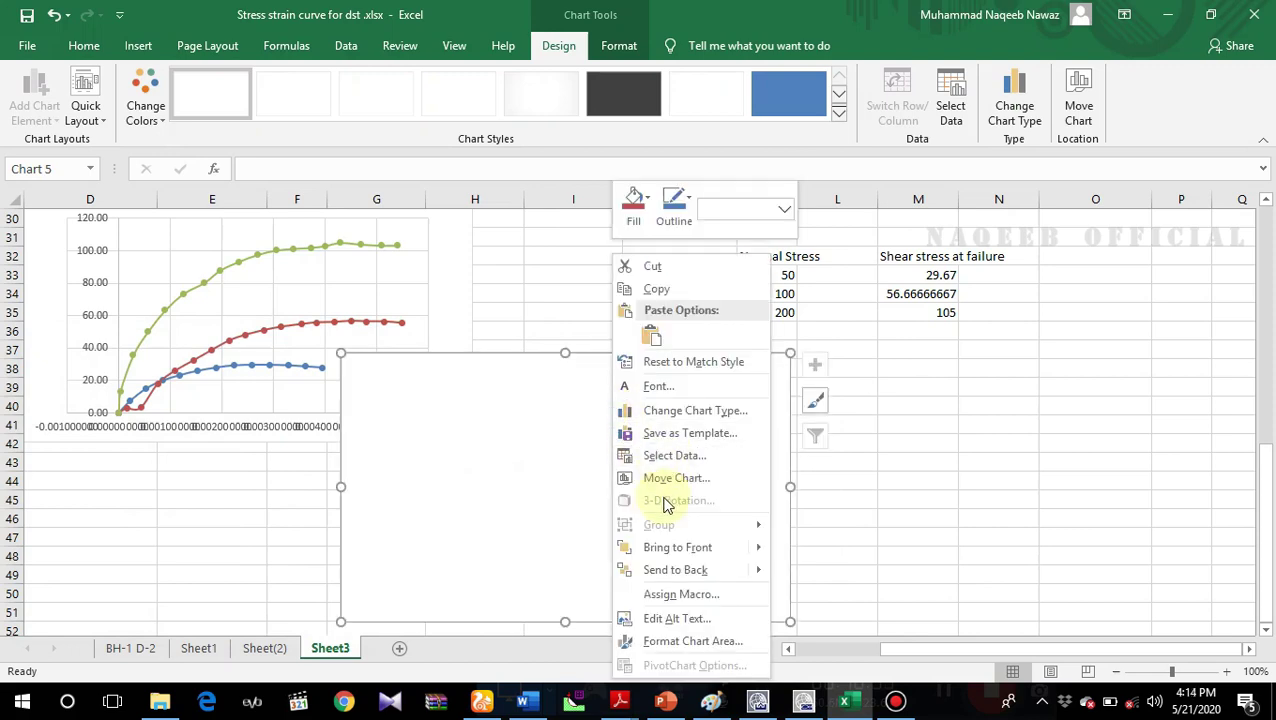
click(668, 455)
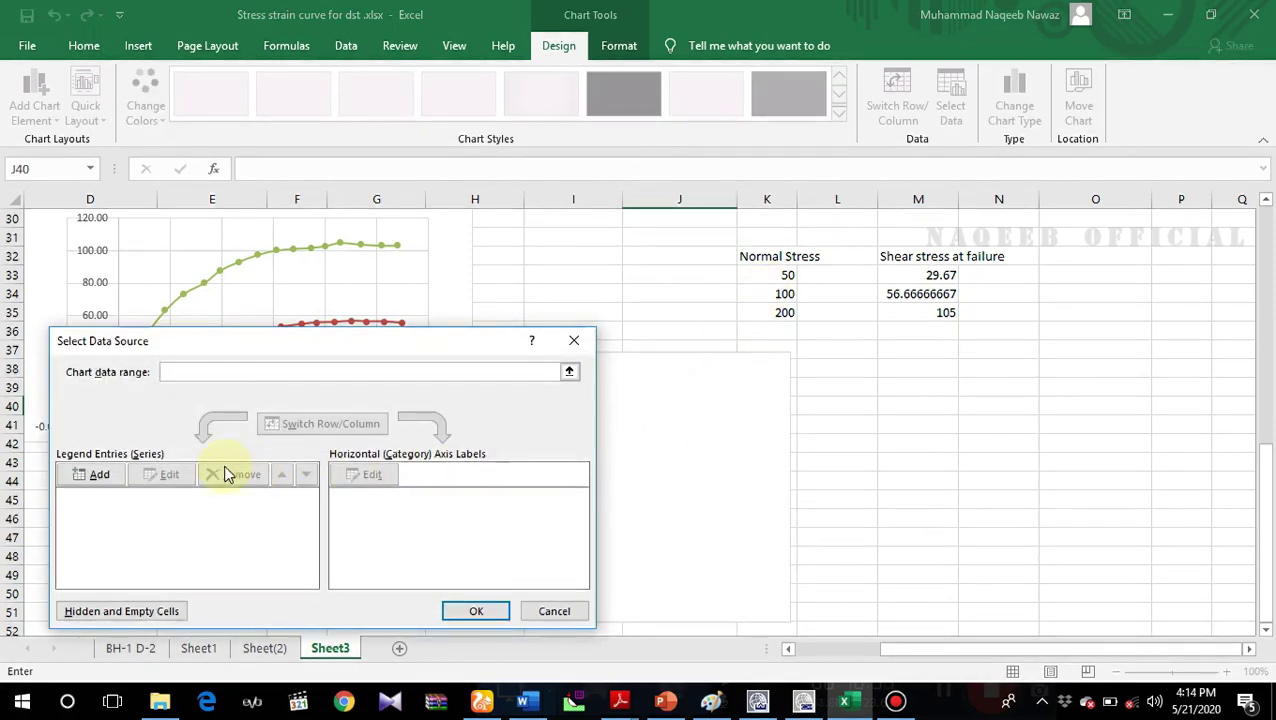
click(93, 474)
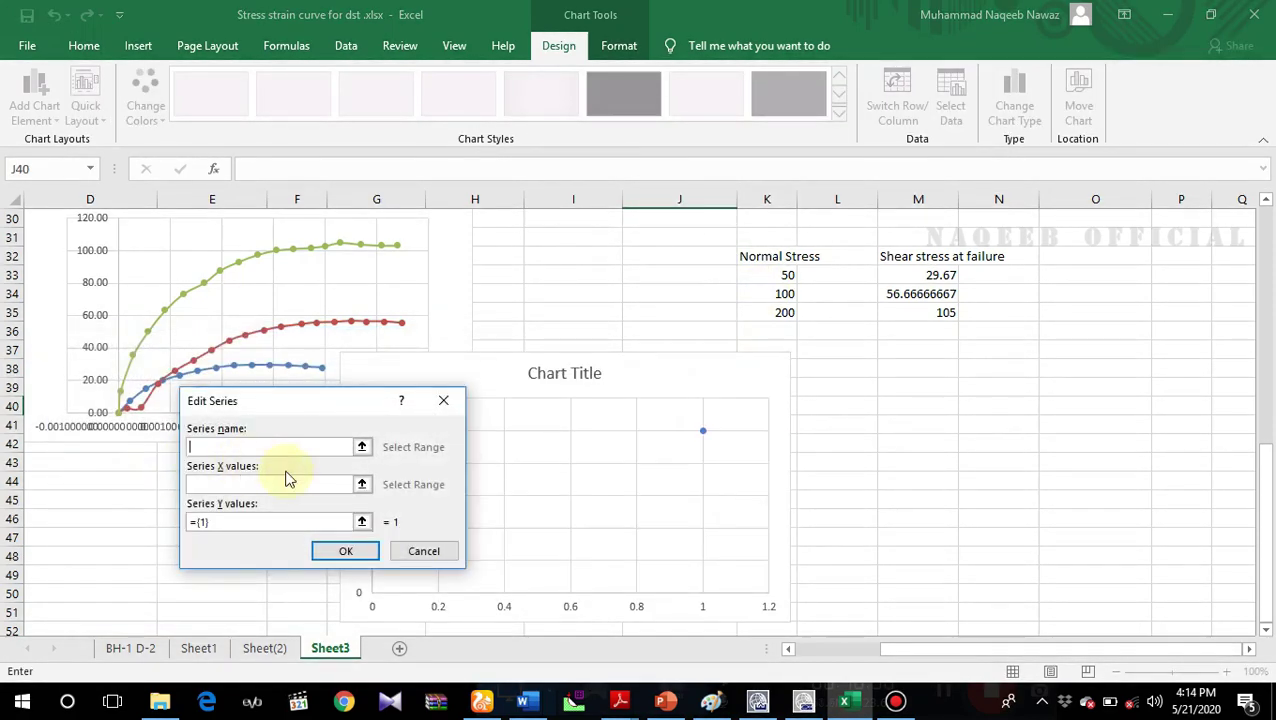
click(362, 486)
click(777, 272)
drag(777, 272, 788, 314)
click(447, 431)
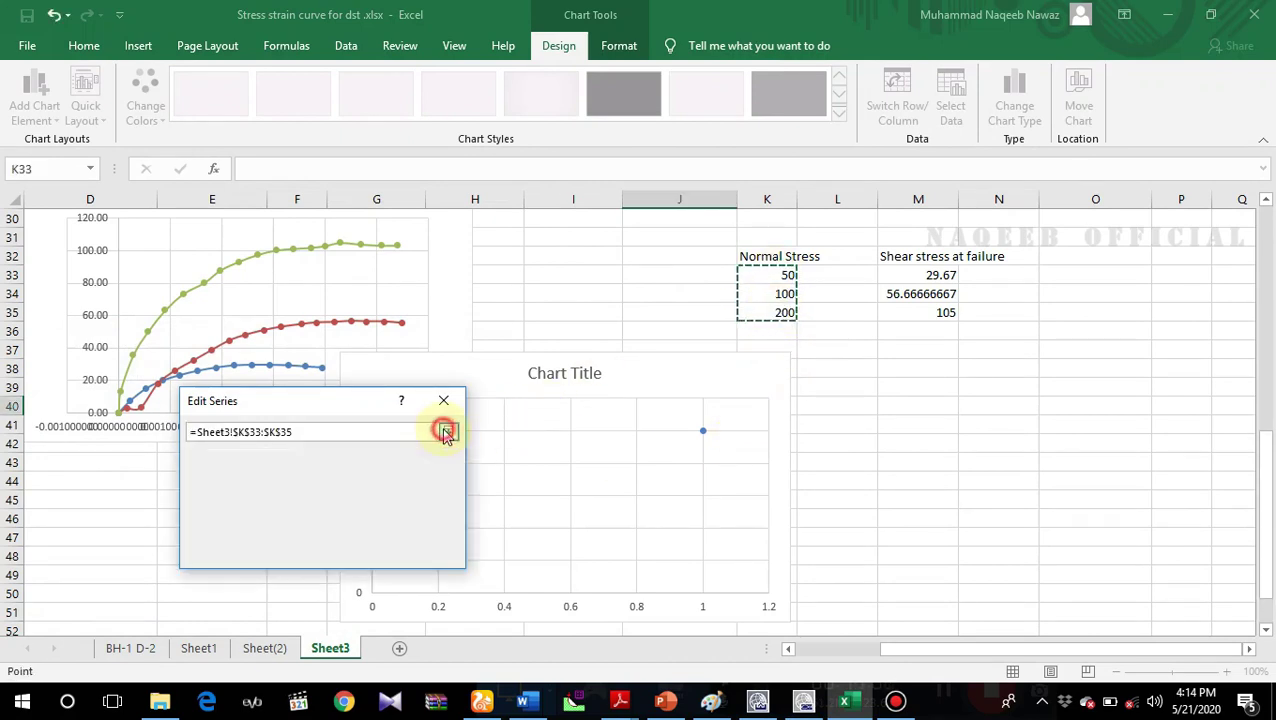
Step: Set the new series' Y values to M33:M35 and apply the data source
click(361, 517)
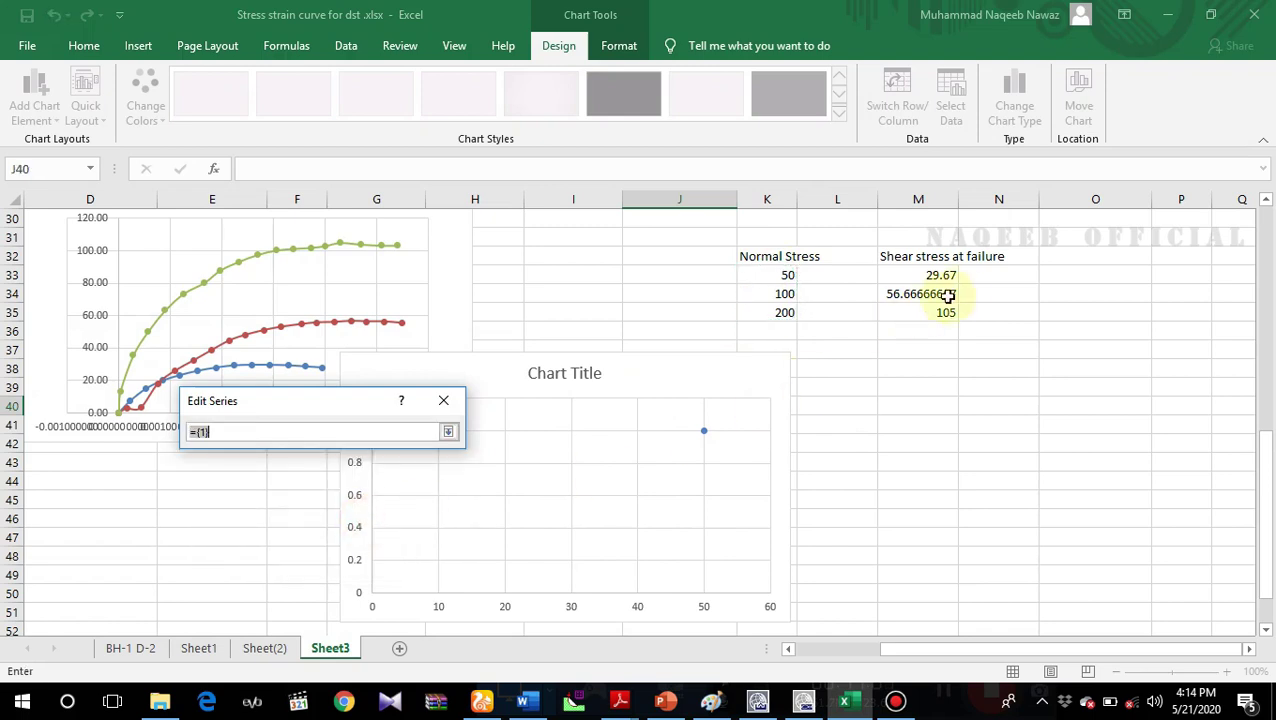
drag(897, 273, 906, 311)
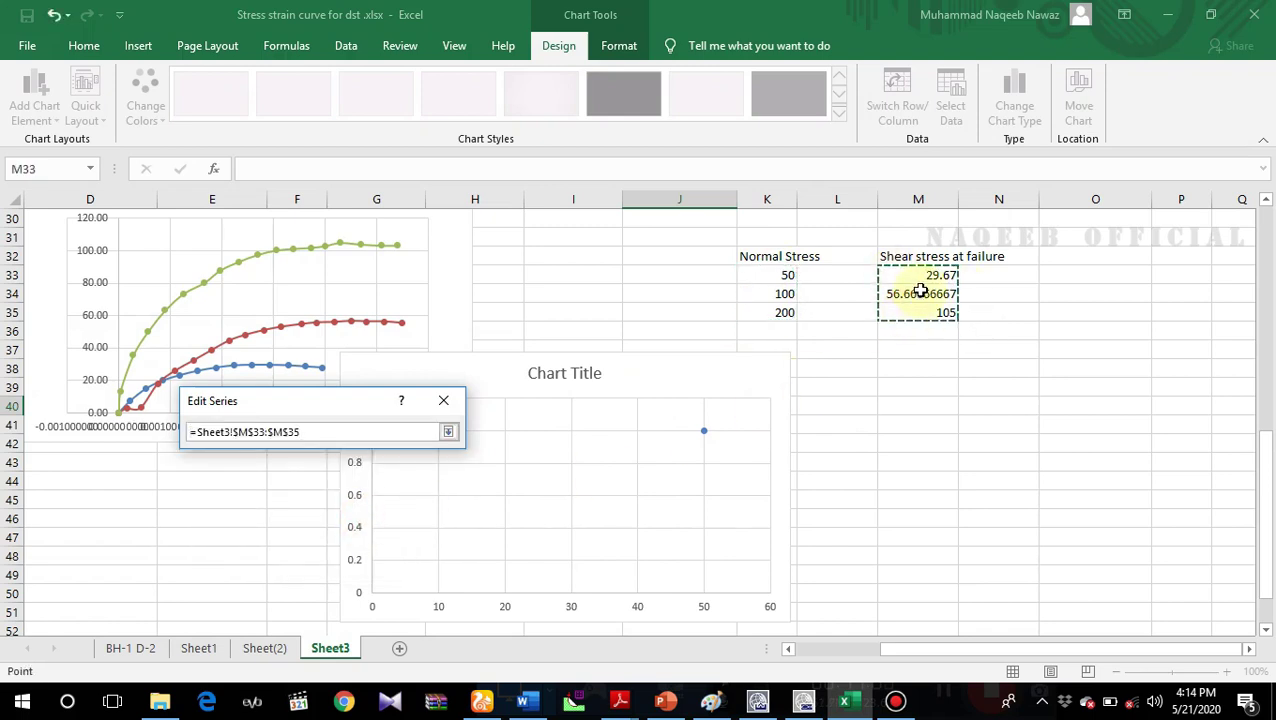
click(446, 432)
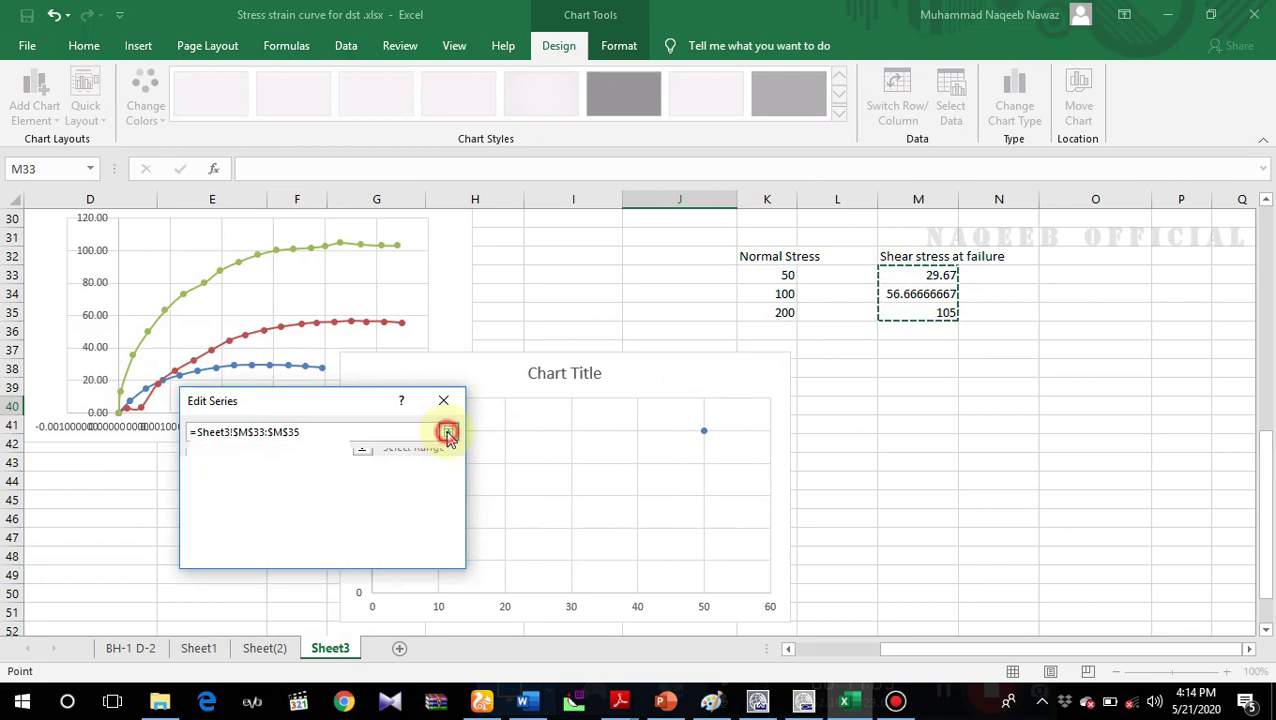
click(346, 552)
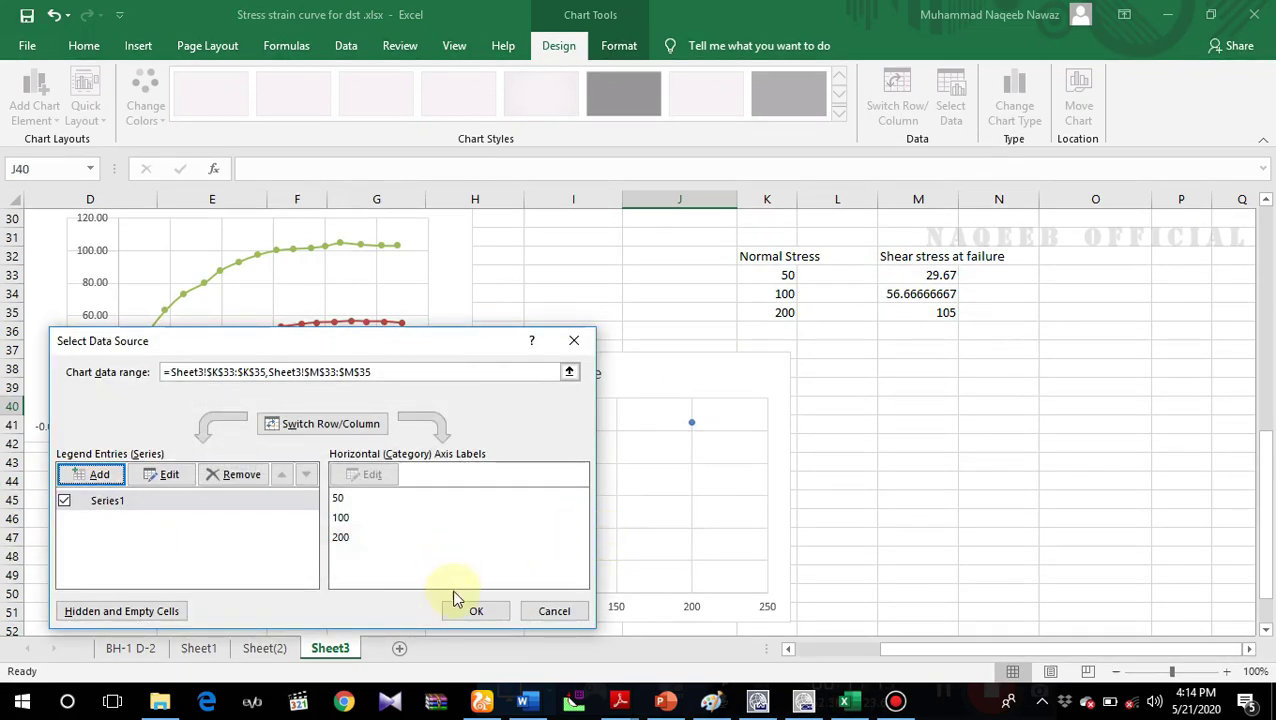
click(475, 612)
Step: Add axis titles to the new scatter chart and name the vertical axis "Shear Stress (KPA)"
scroll(700, 400, down, 1)
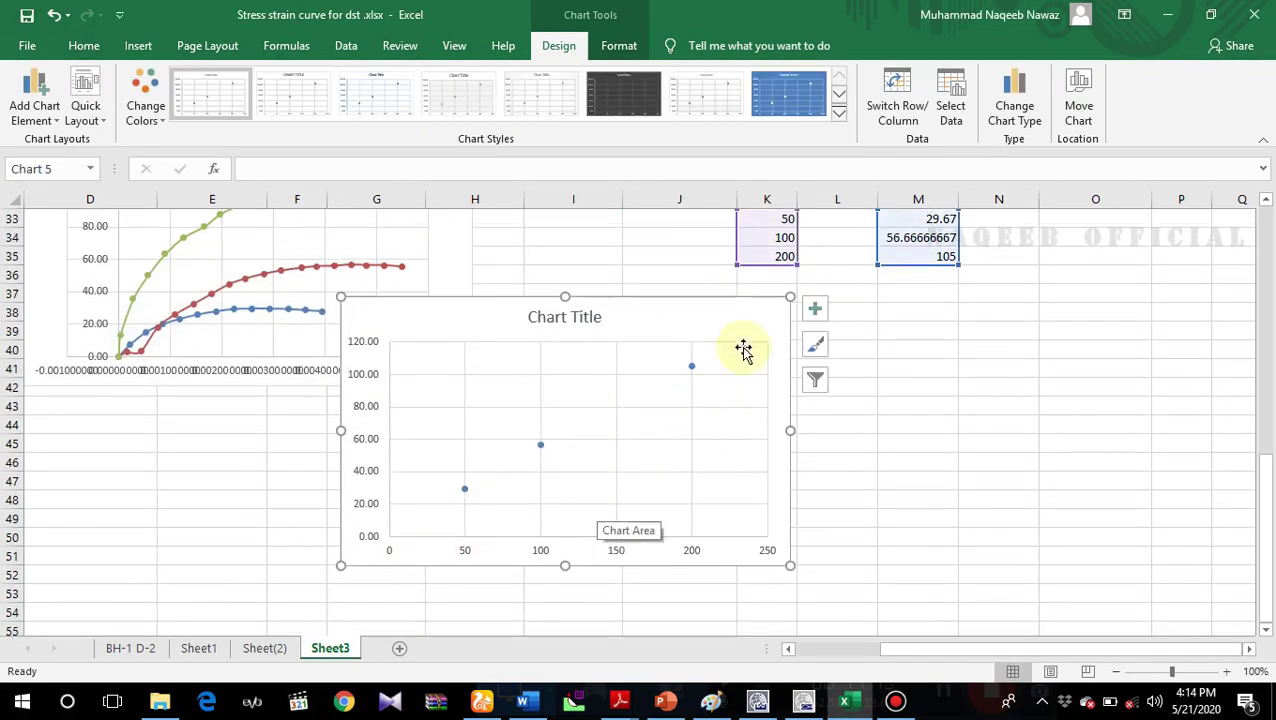
click(815, 312)
click(878, 350)
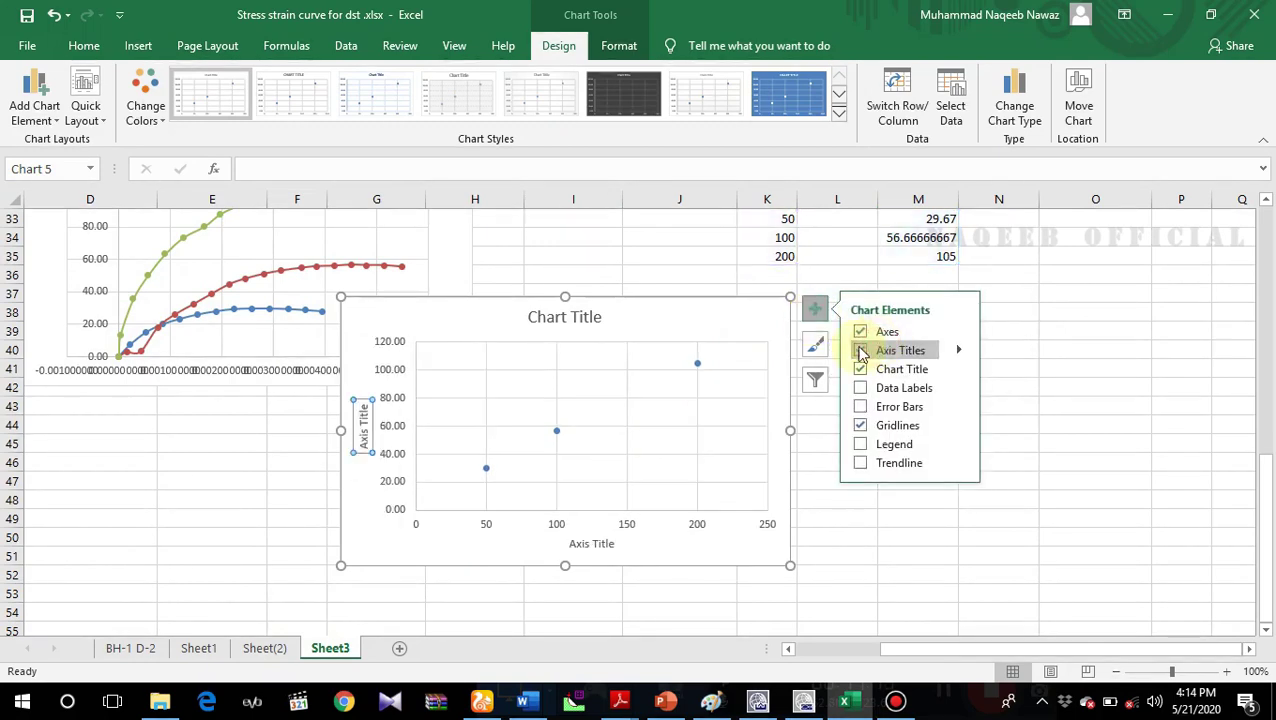
click(358, 407)
drag(358, 407, 368, 455)
text(Shear Stress)
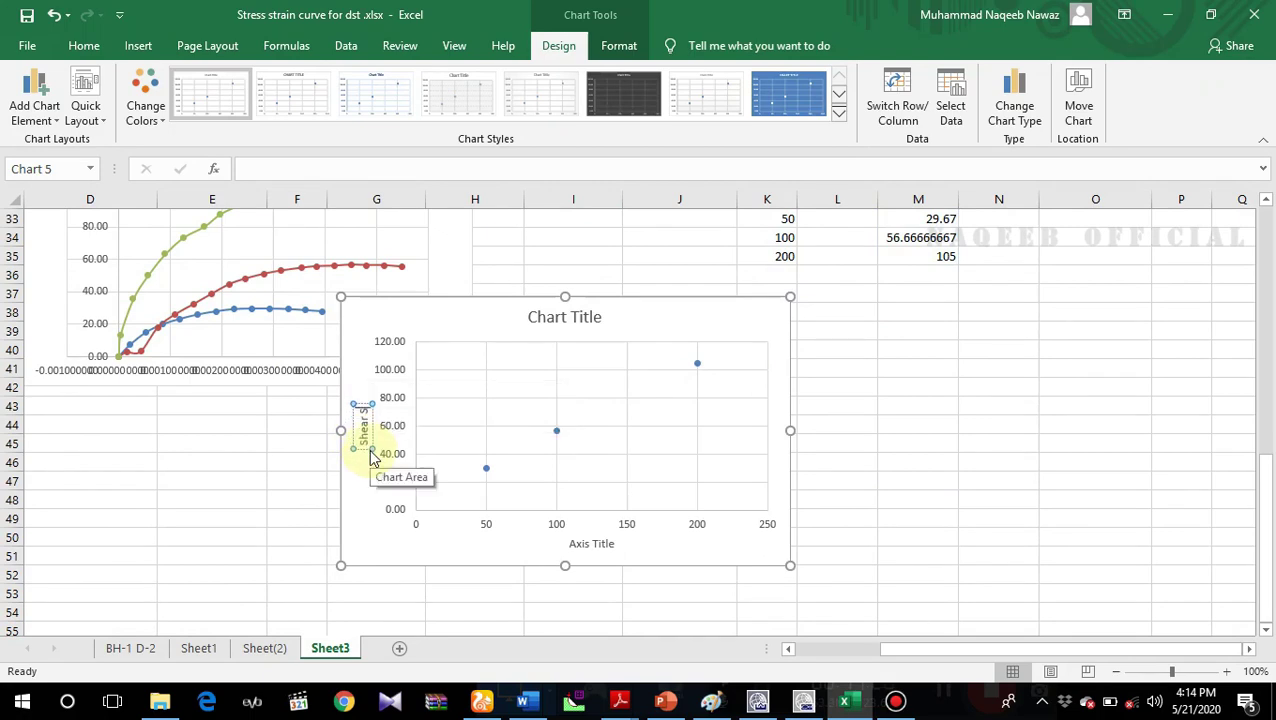
text( (KPA))
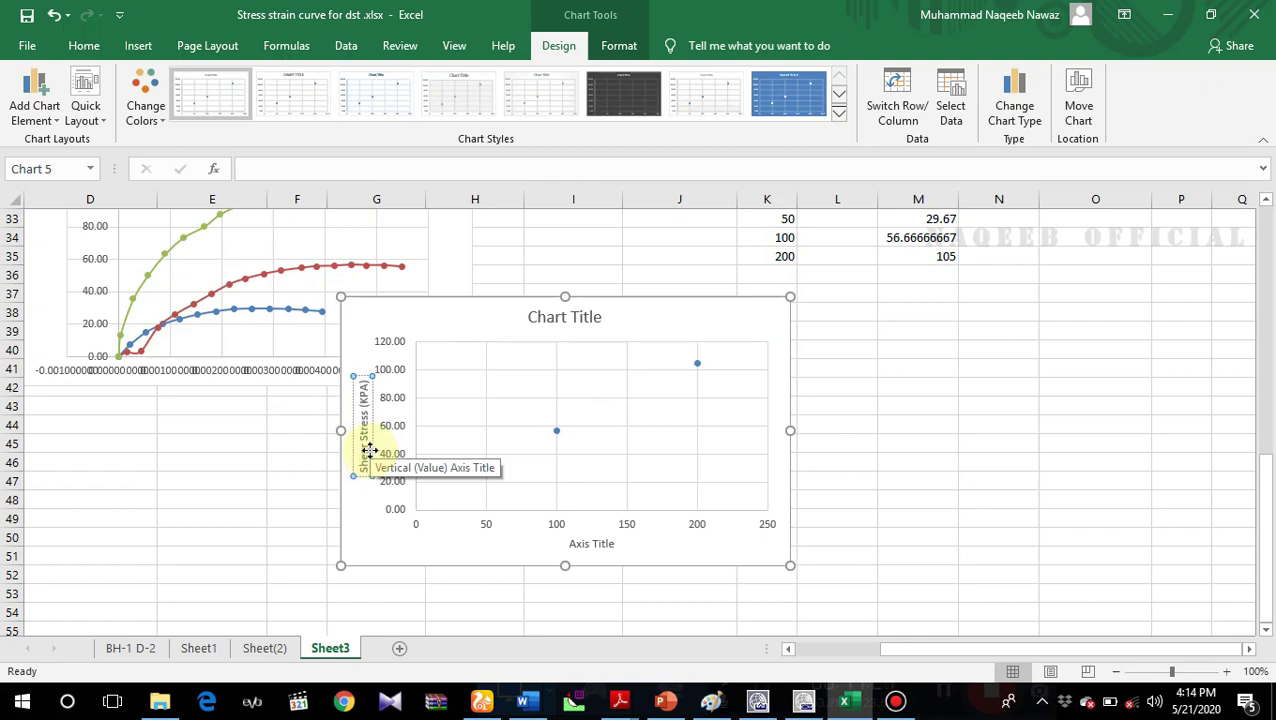
Step: Name the horizontal axis of the new scatter chart "Normal Stress (KPa)"
click(593, 545)
drag(607, 545, 532, 541)
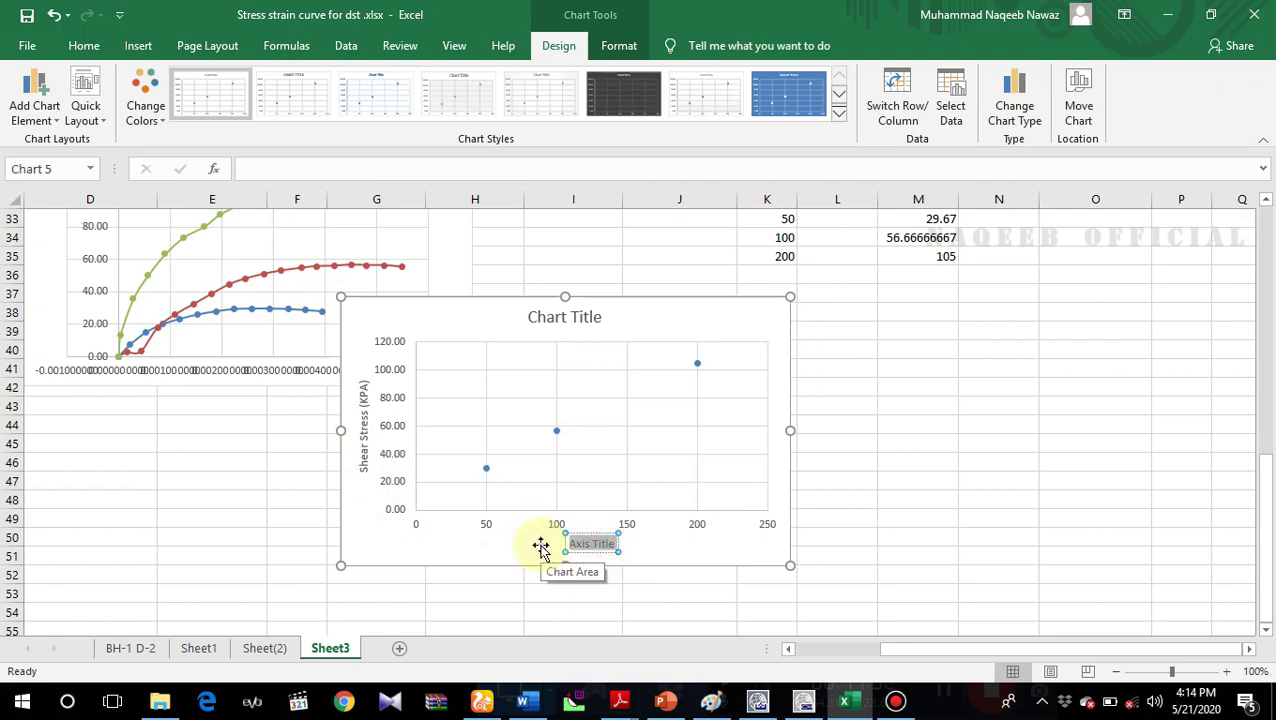
text(Normal)
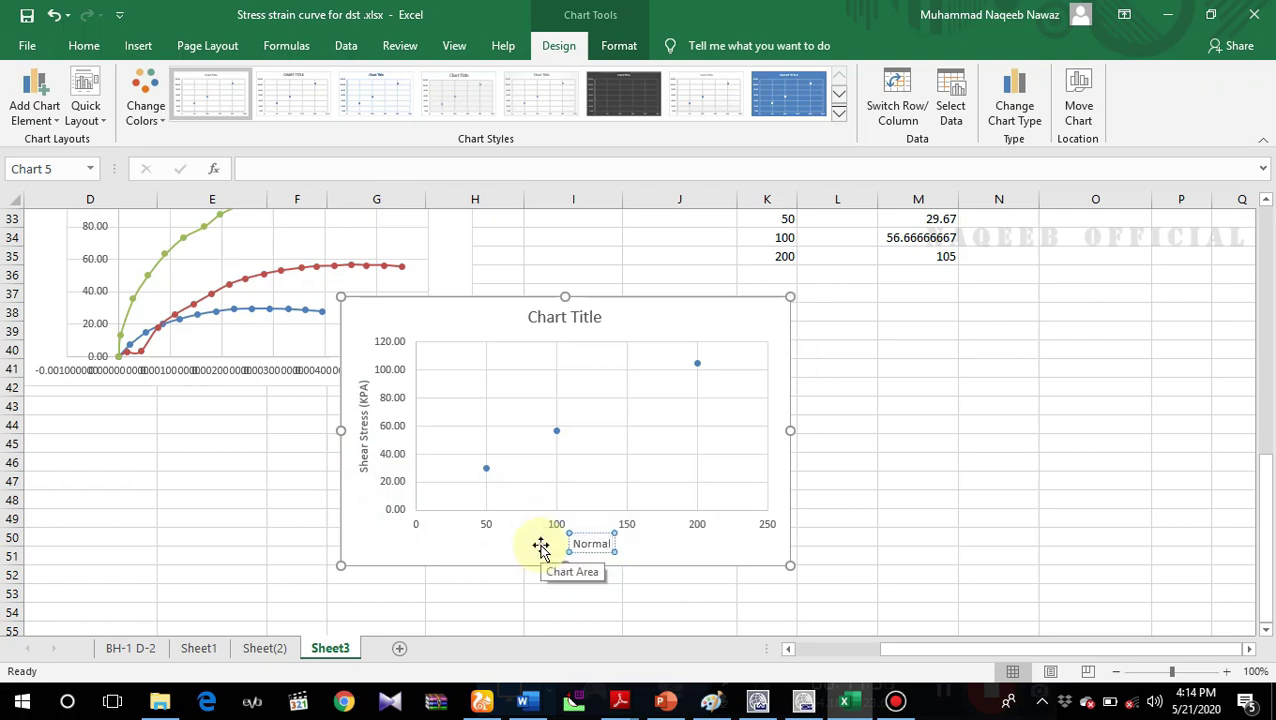
text( Stress)
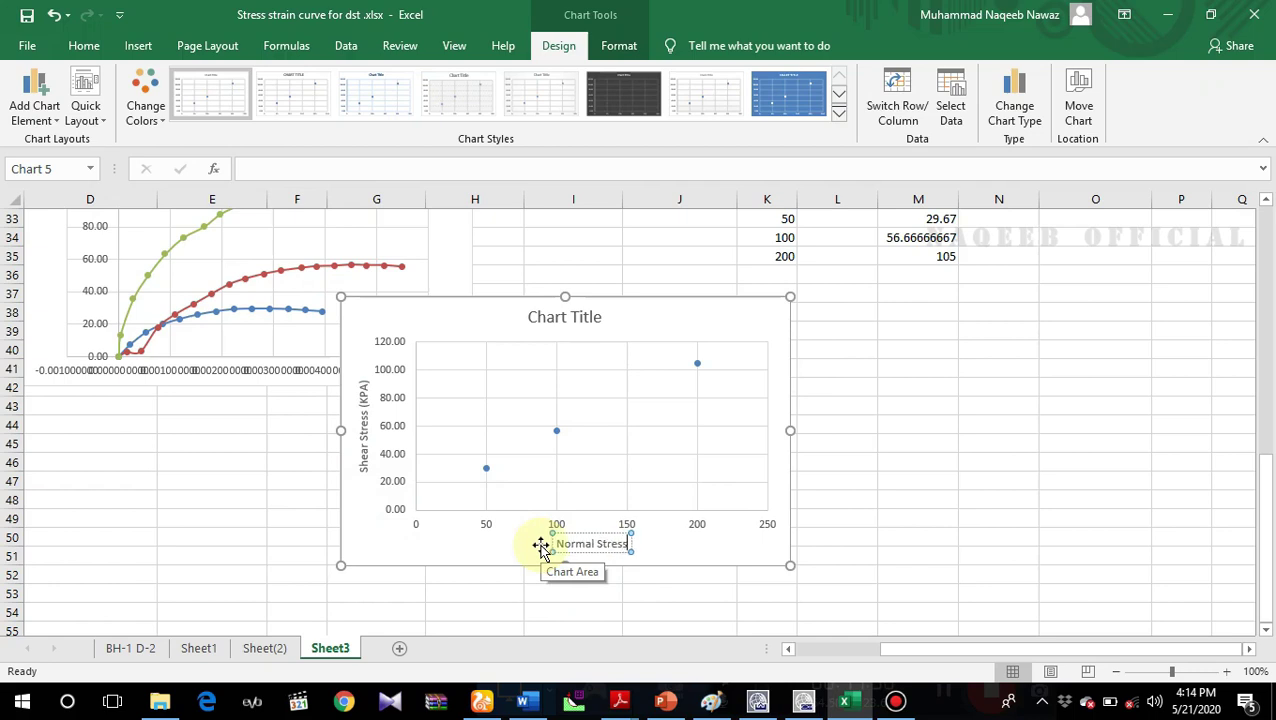
text( ()
text(KPA))
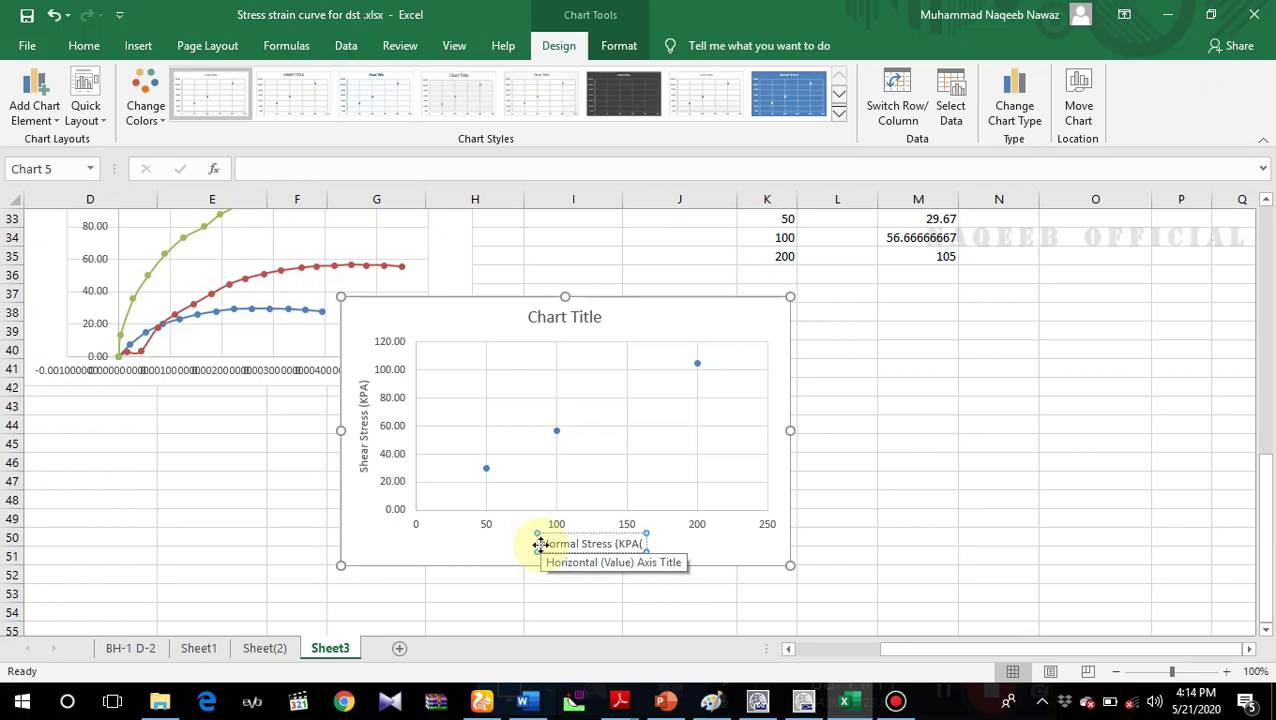
key(BackSpace)
key(BackSpace)
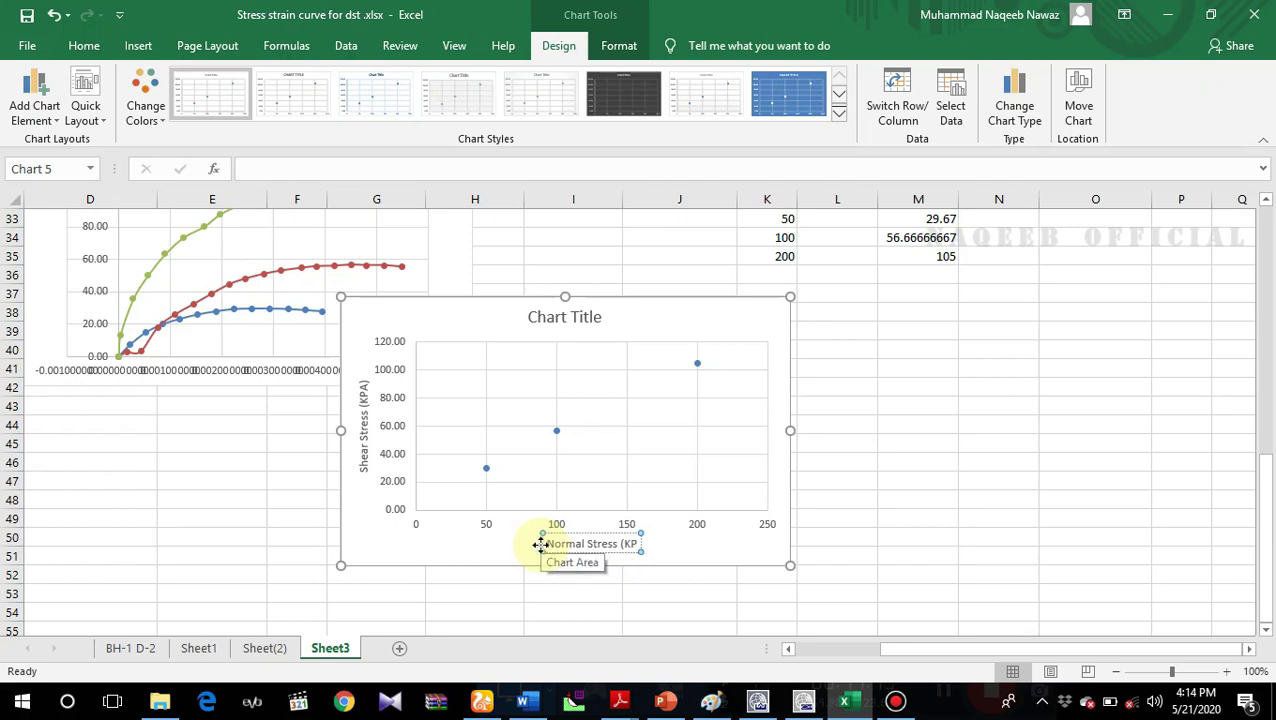
text(a))
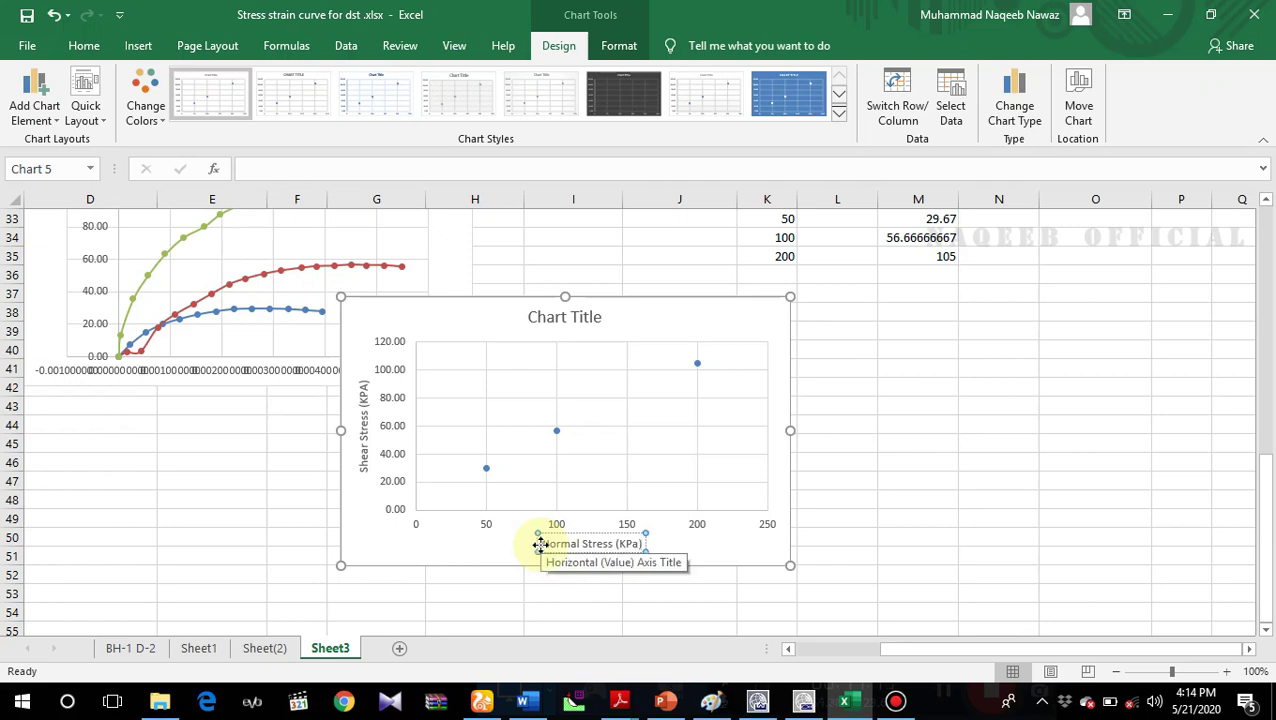
click(363, 385)
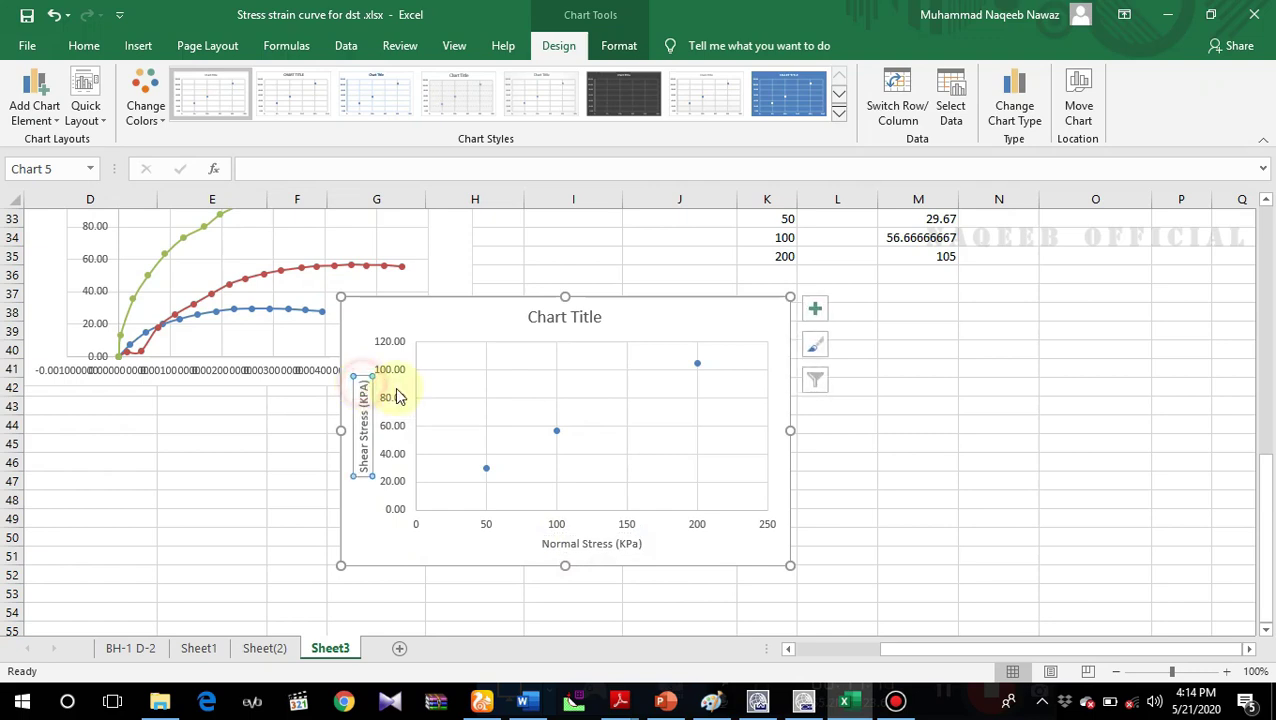
click(940, 440)
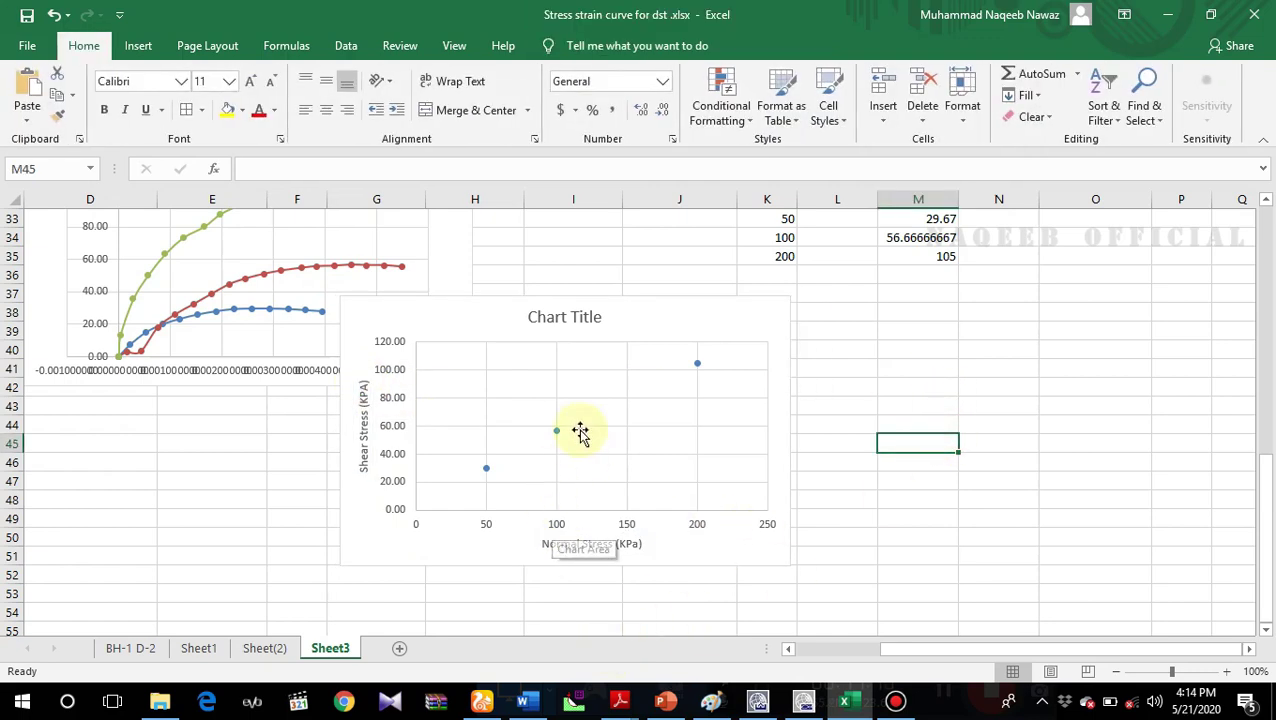
Step: Add a linear trendline to the shear stress versus normal stress scatter chart
click(746, 319)
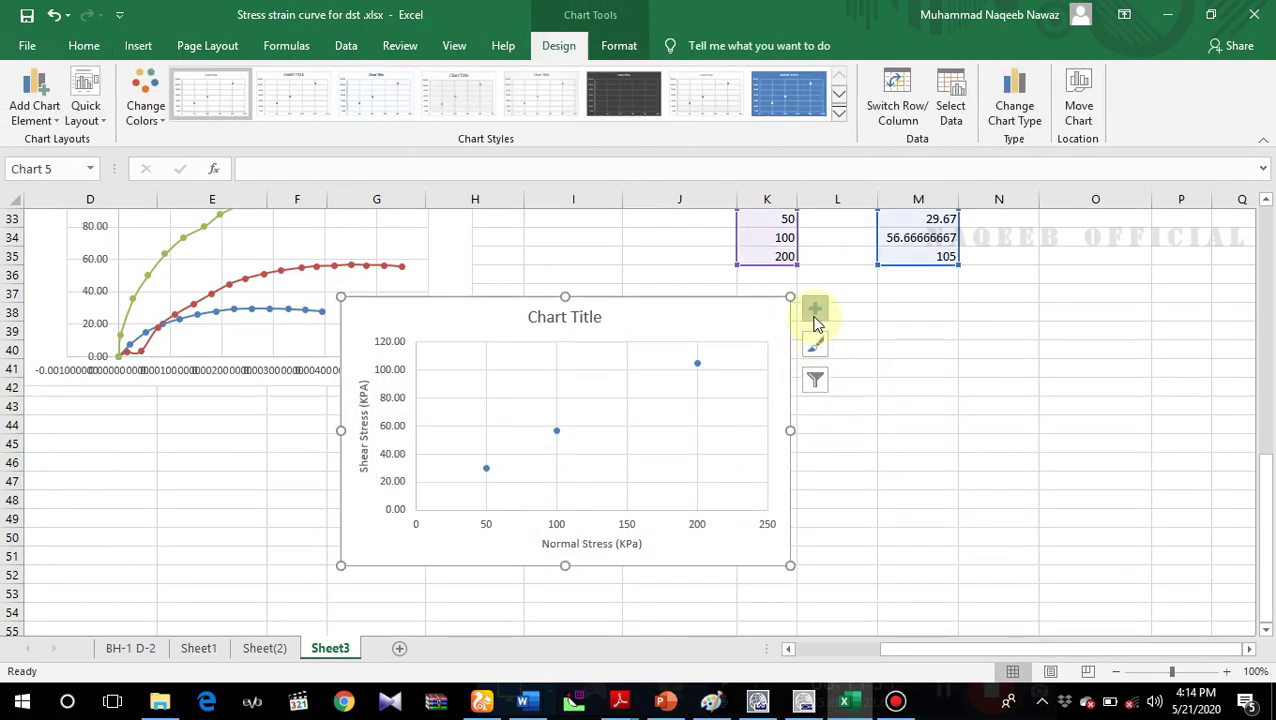
click(815, 315)
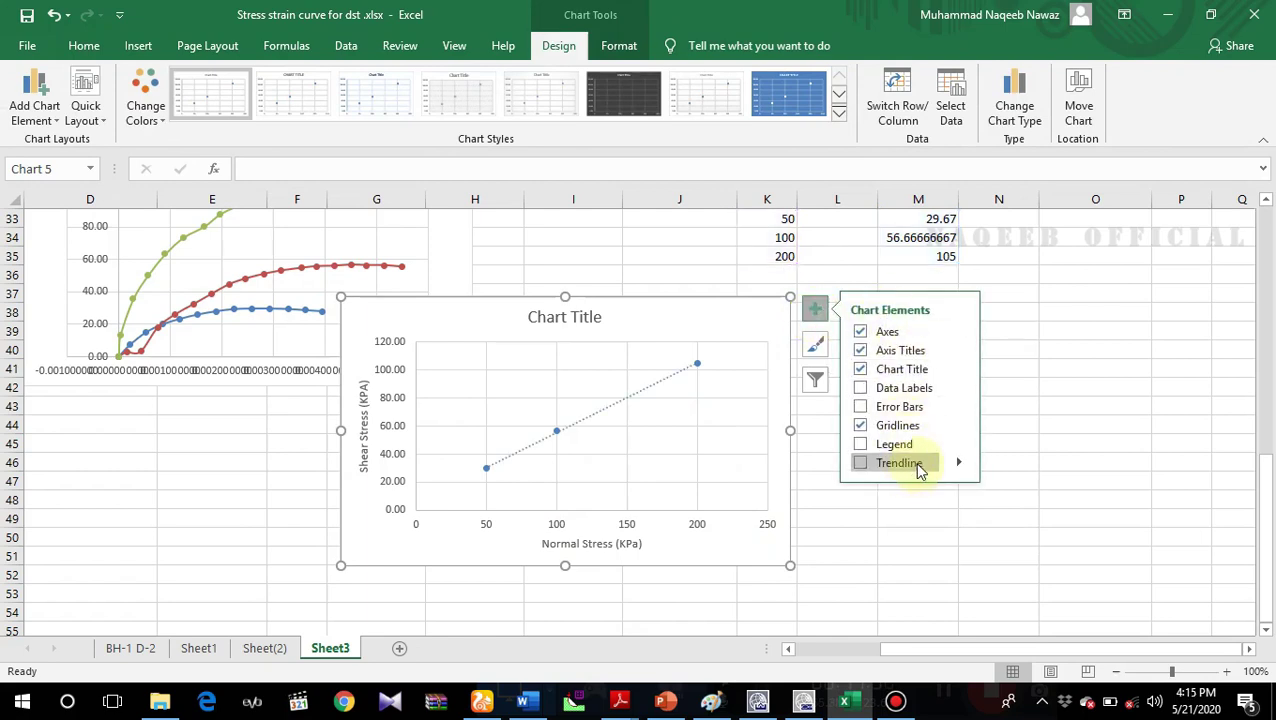
mouse_move(955, 462)
click(1005, 466)
click(834, 536)
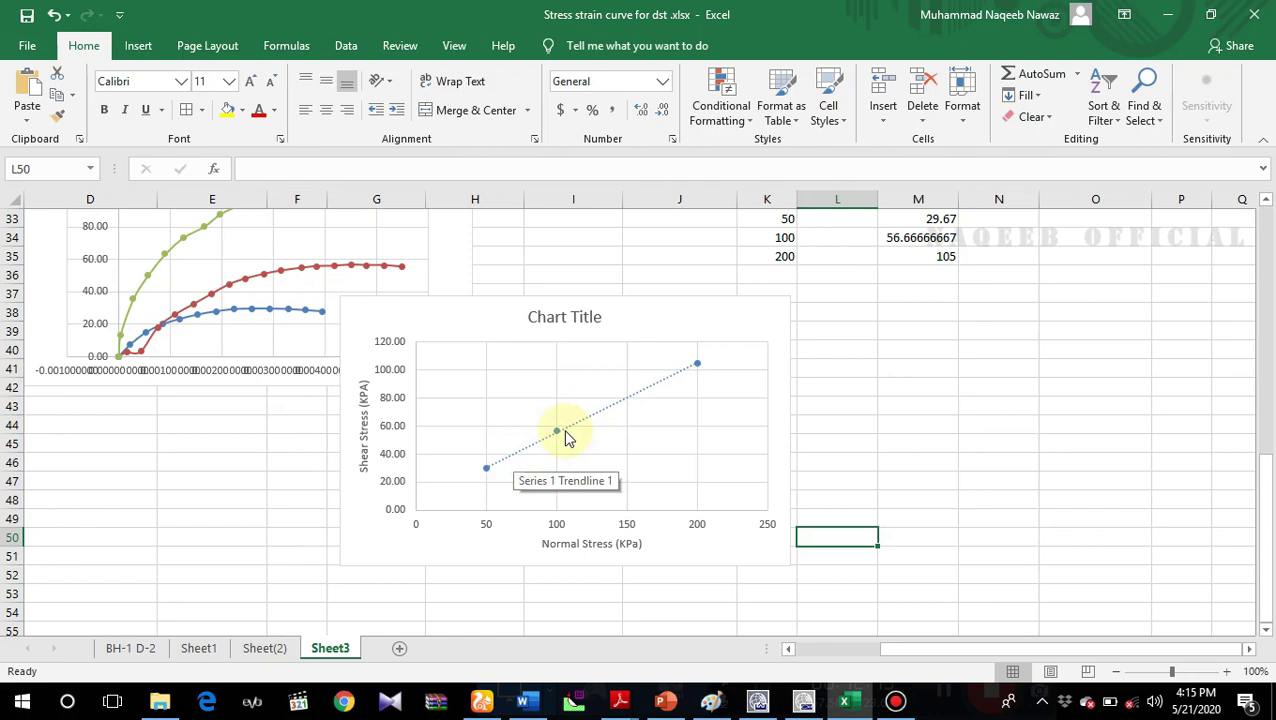
double_click(640, 405)
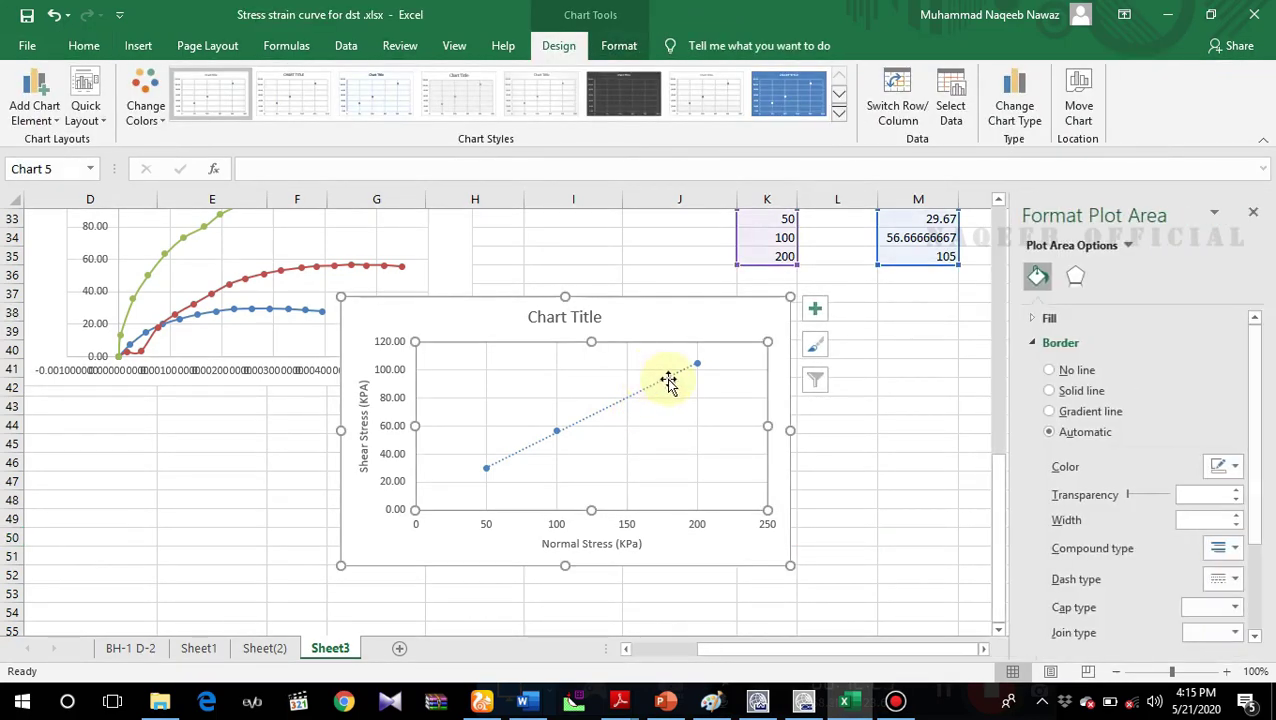
scroll(1117, 388, down, 3)
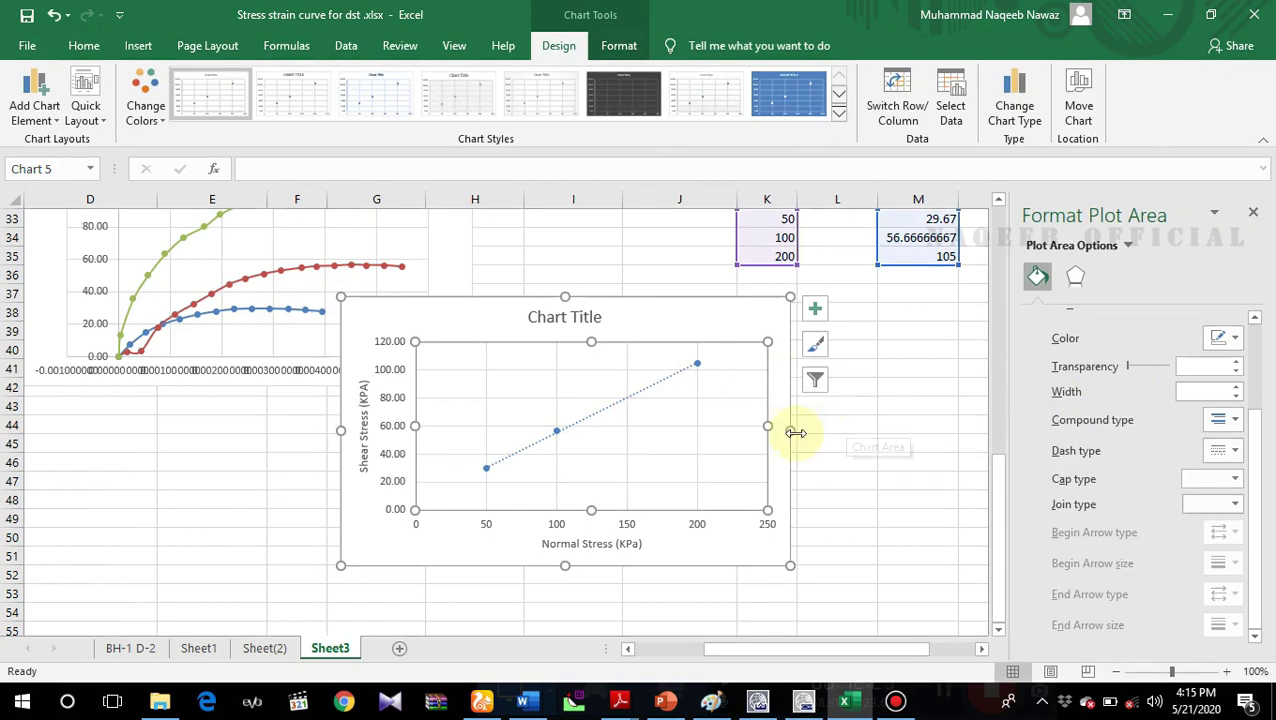
click(697, 369)
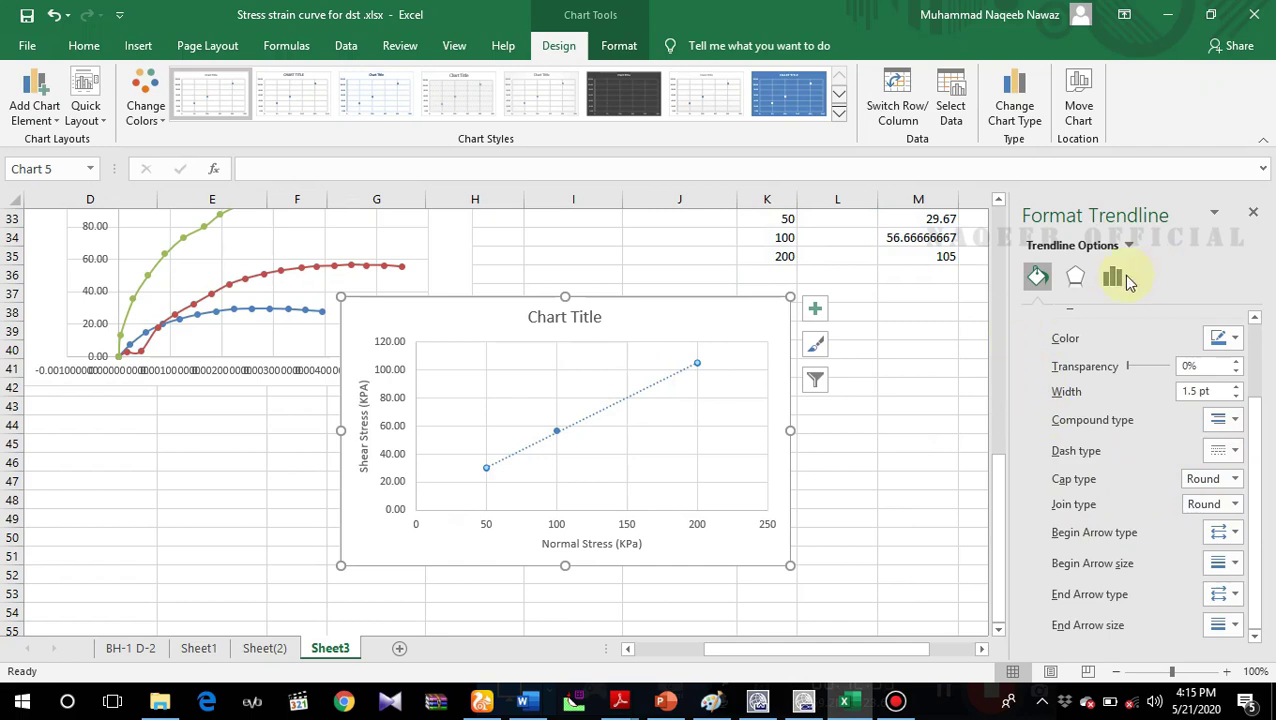
click(1255, 209)
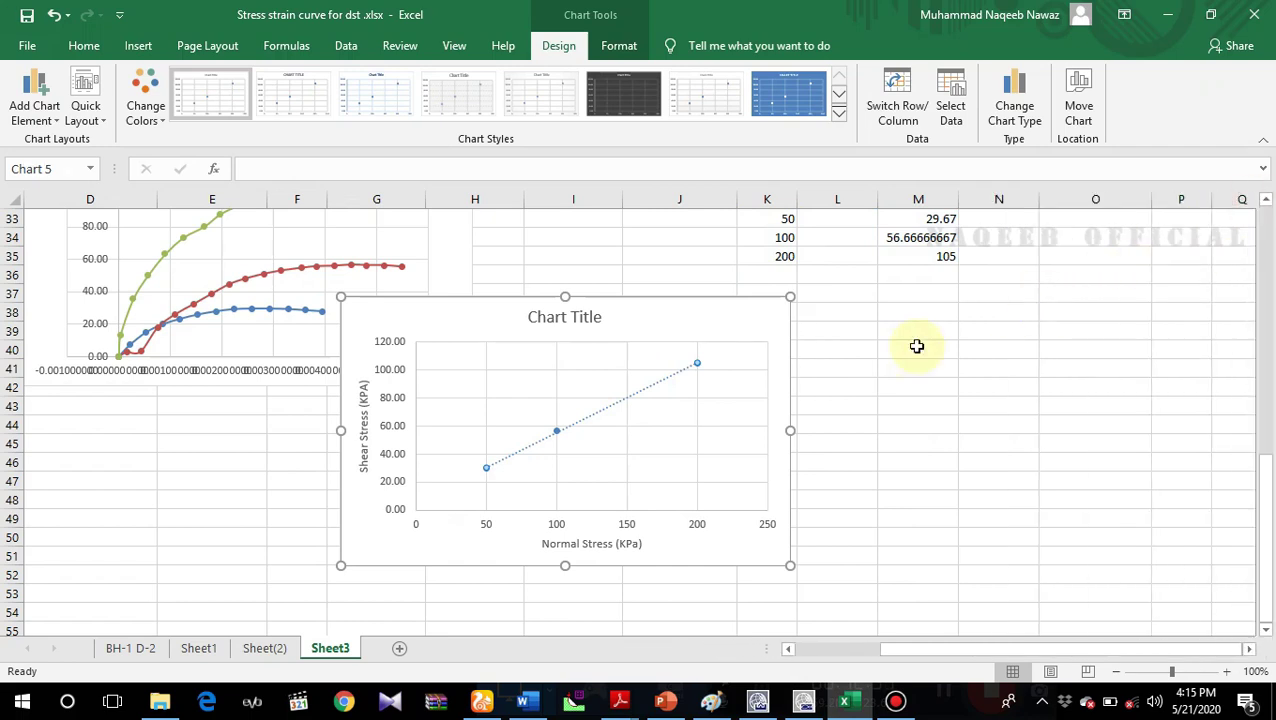
click(898, 352)
Step: Extend the trendline backward by 50 periods and display its equation on the chart
double_click(697, 366)
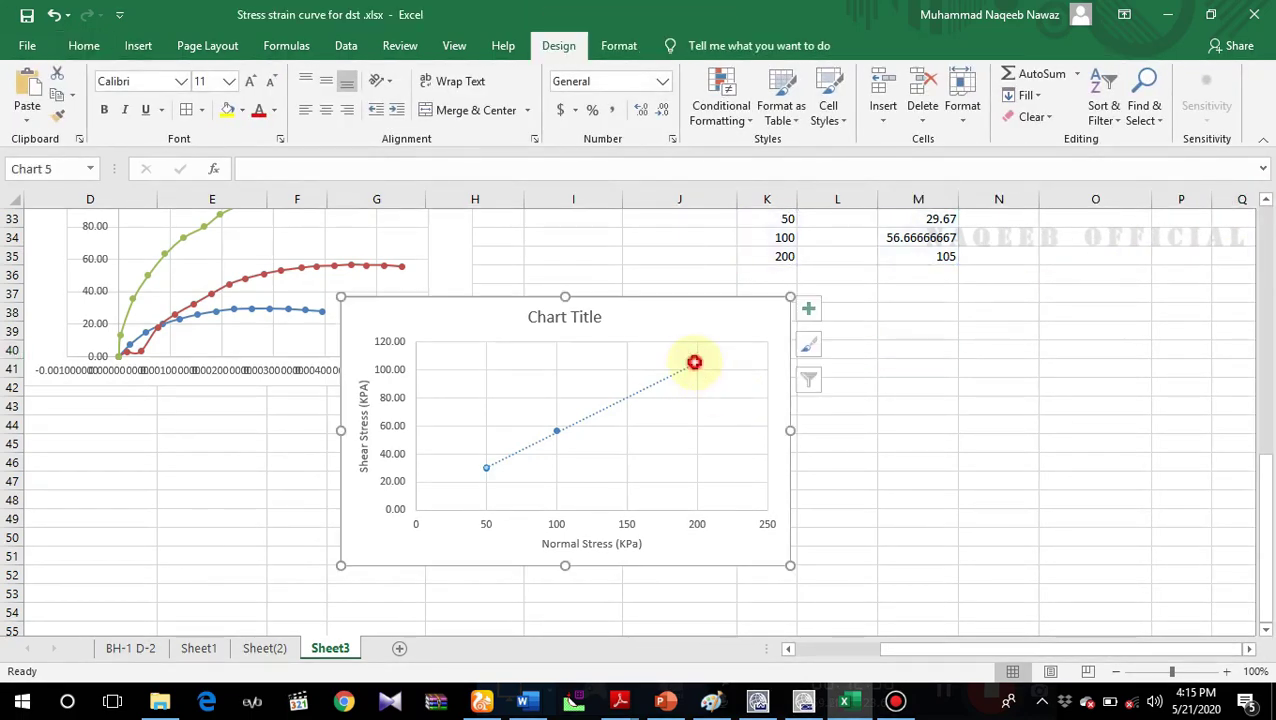
scroll(1151, 416, down, 3)
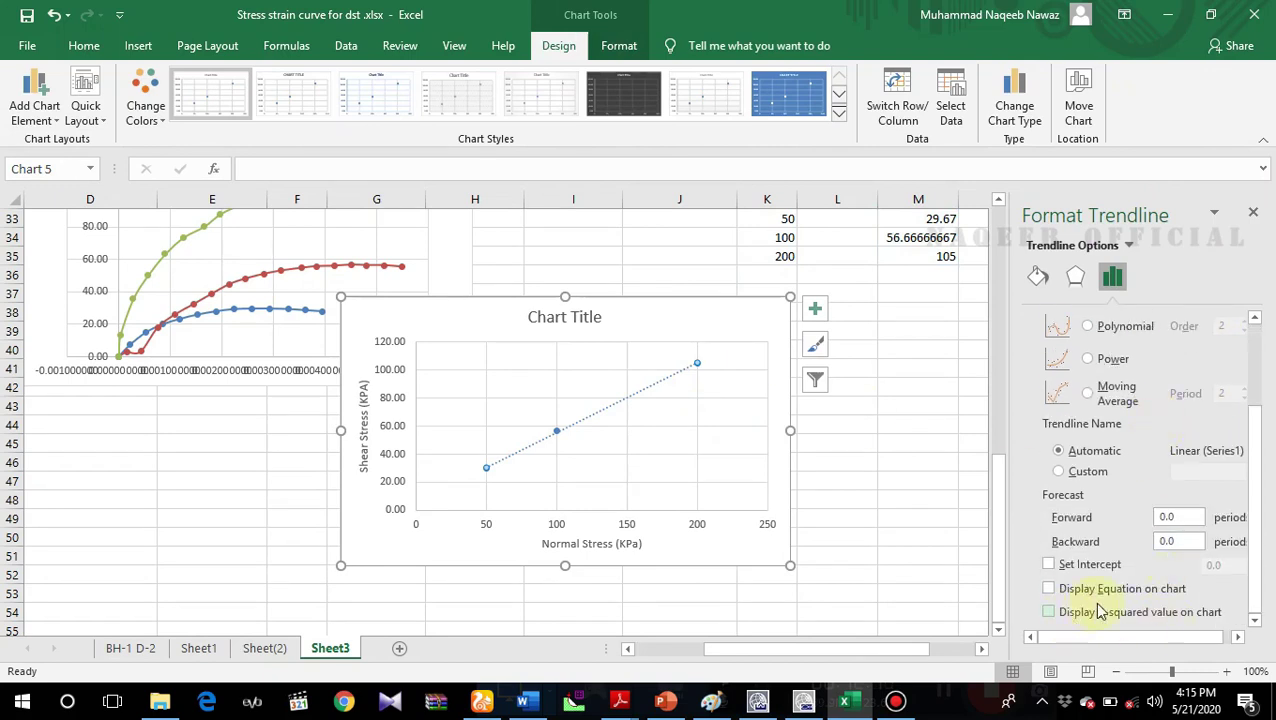
click(1155, 541)
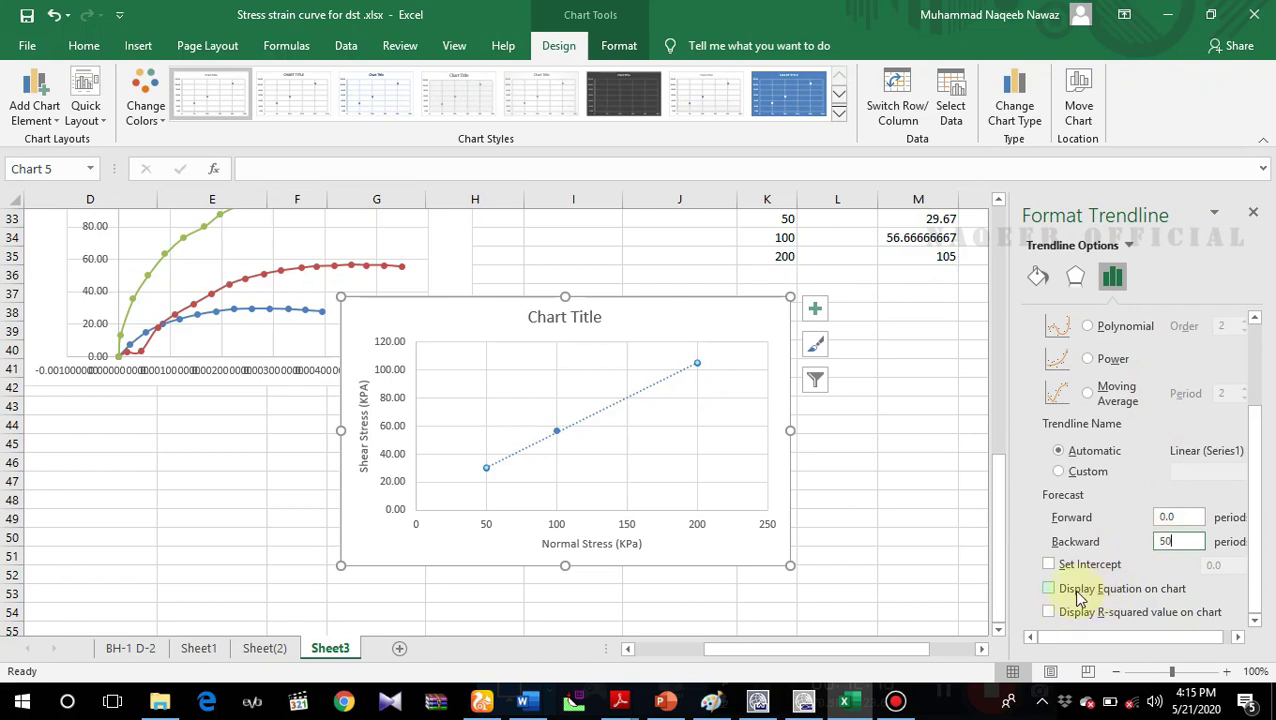
click(1048, 588)
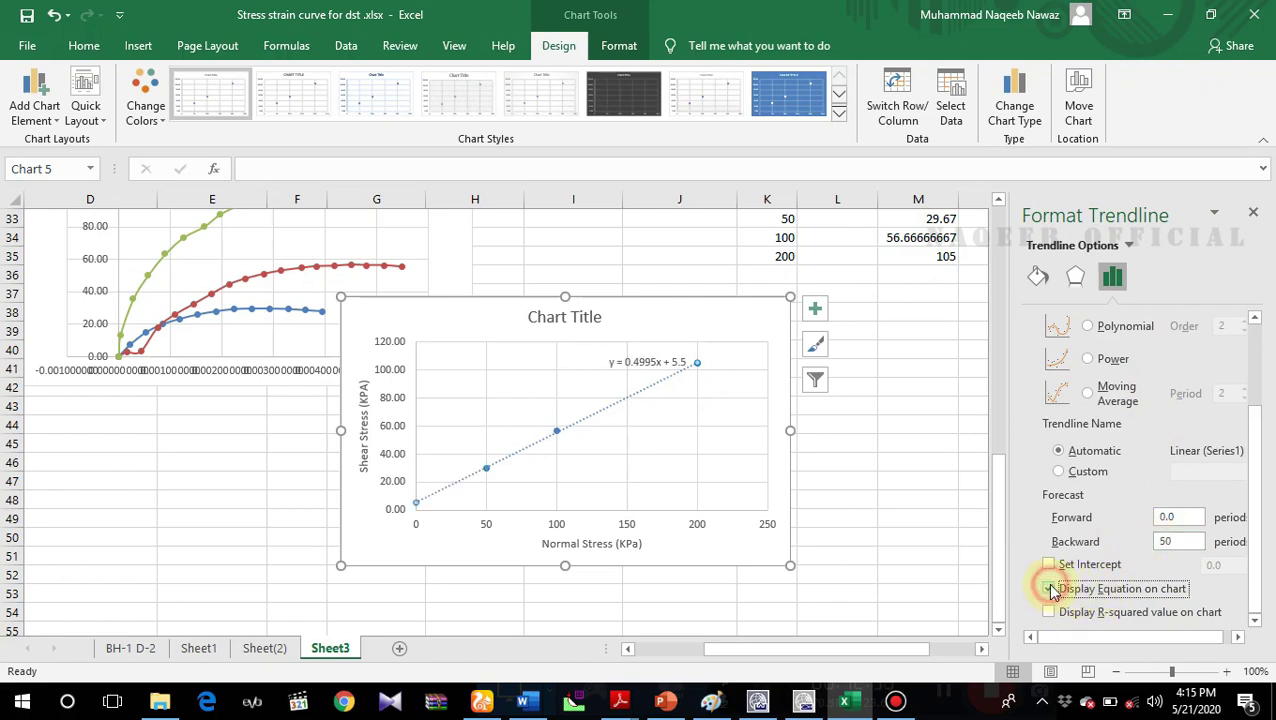
click(870, 517)
click(1253, 212)
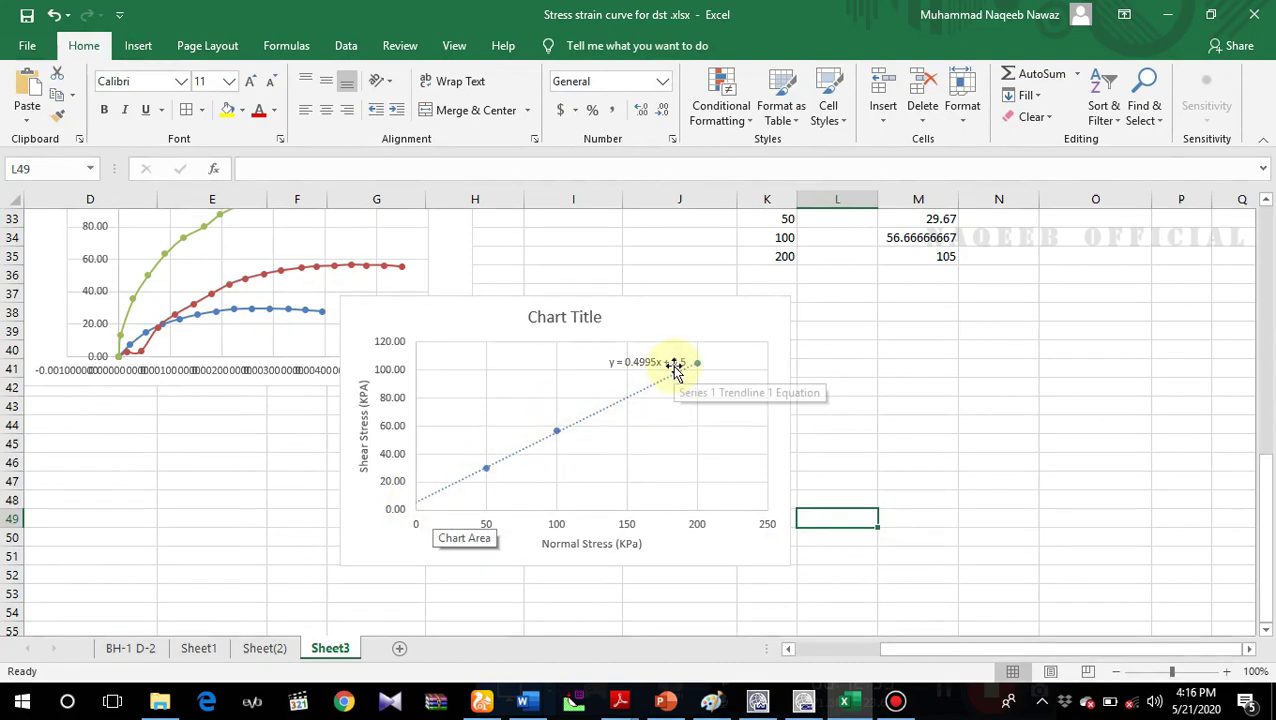
Step: Record the trendline's intercept in row 40 beside the chart: label "c" in L40, 5.5 in M40 and the unit "kPa" in N40
click(865, 347)
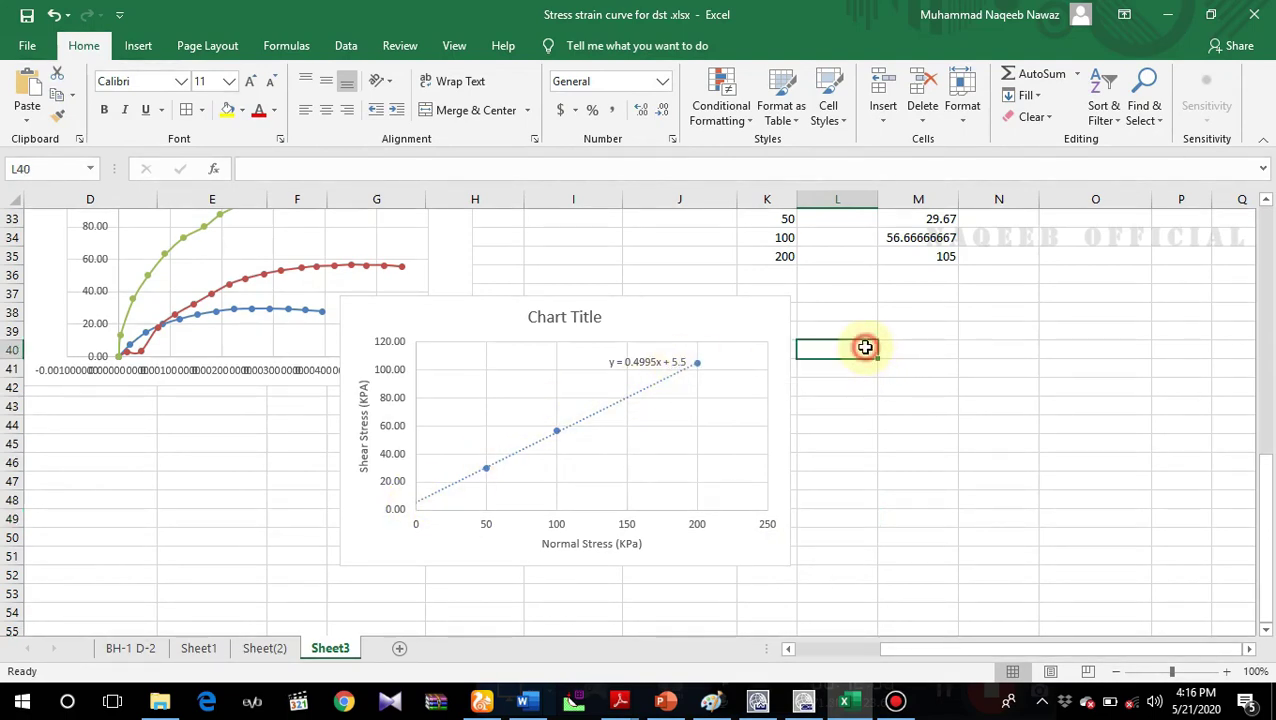
text(c)
click(916, 348)
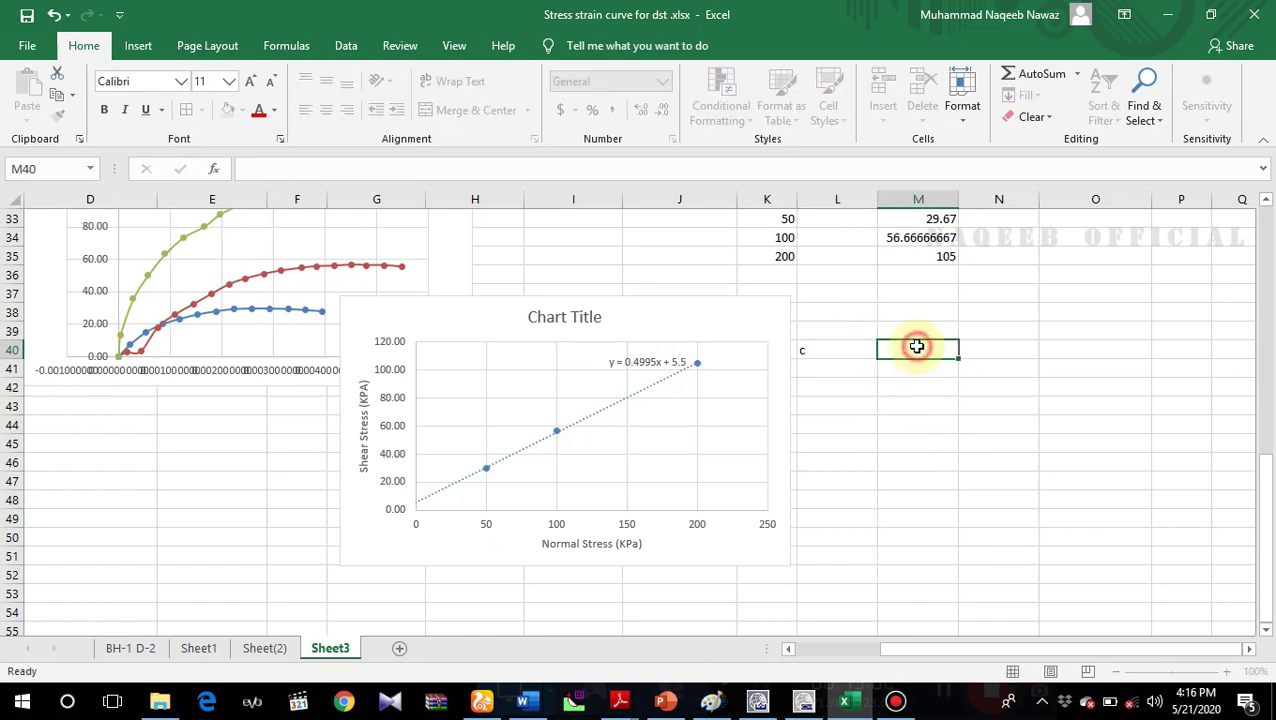
text(5.5)
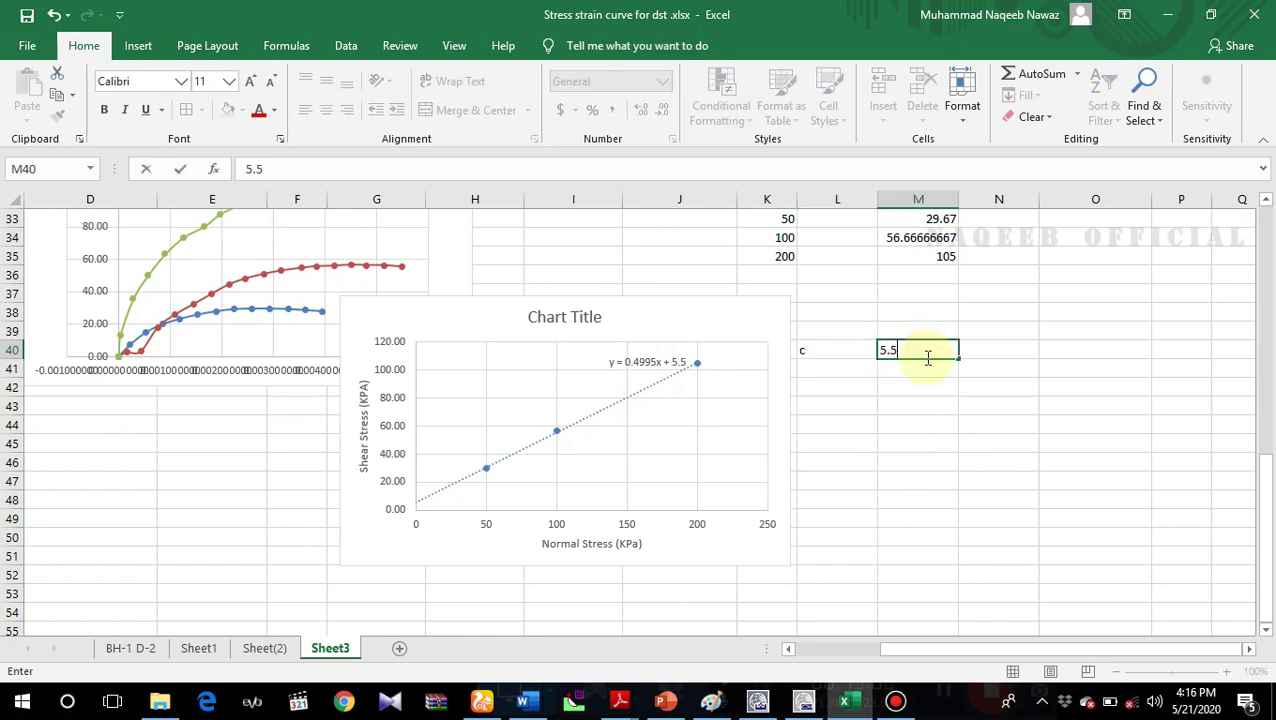
key(Tab)
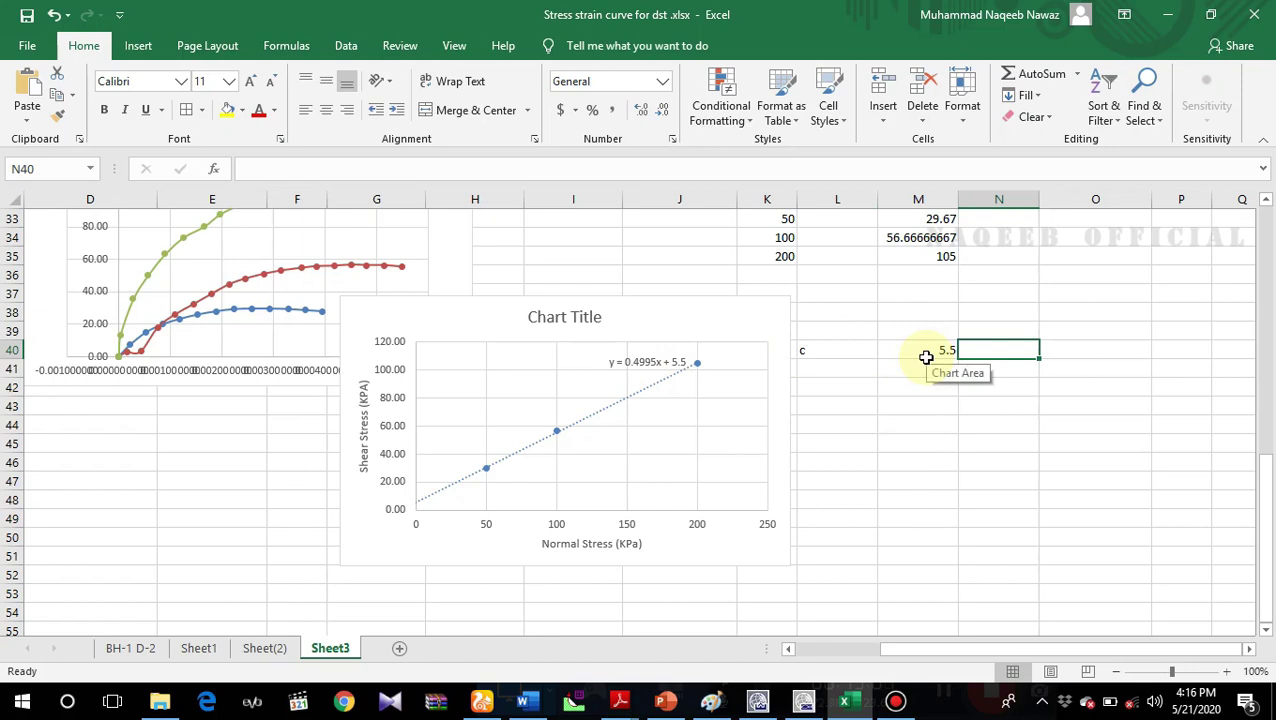
text(k)
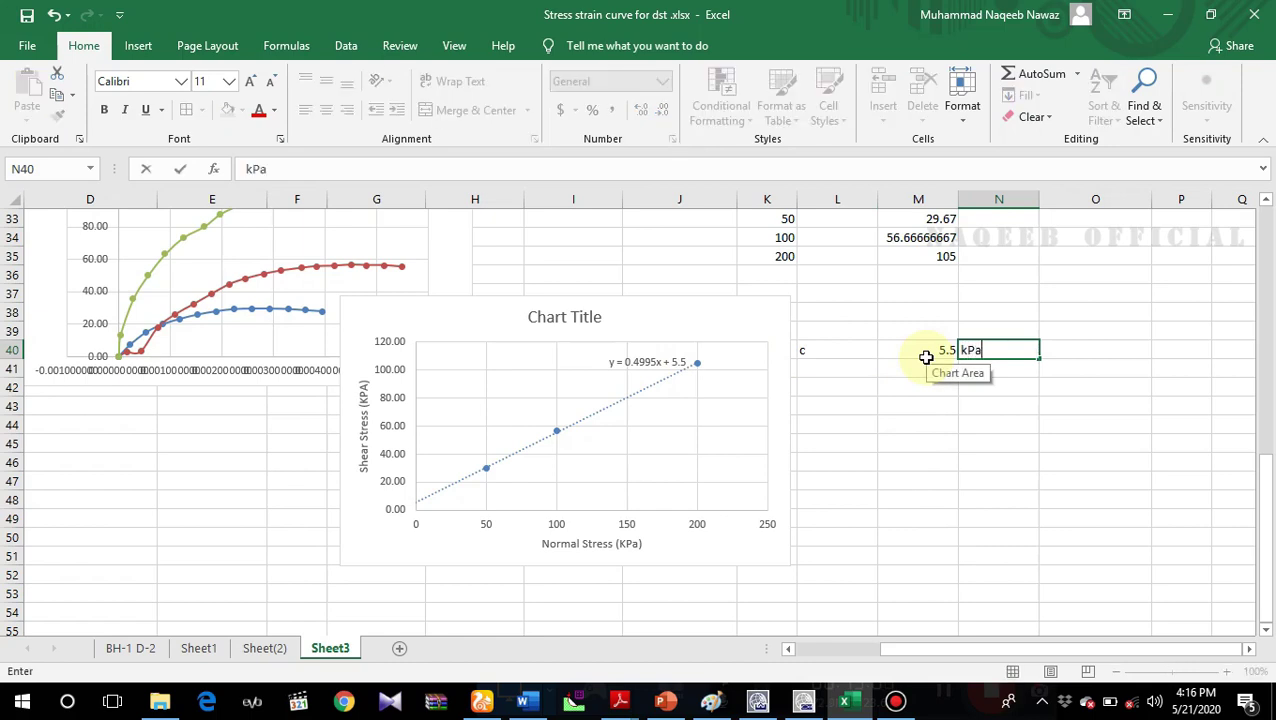
text(Pa)
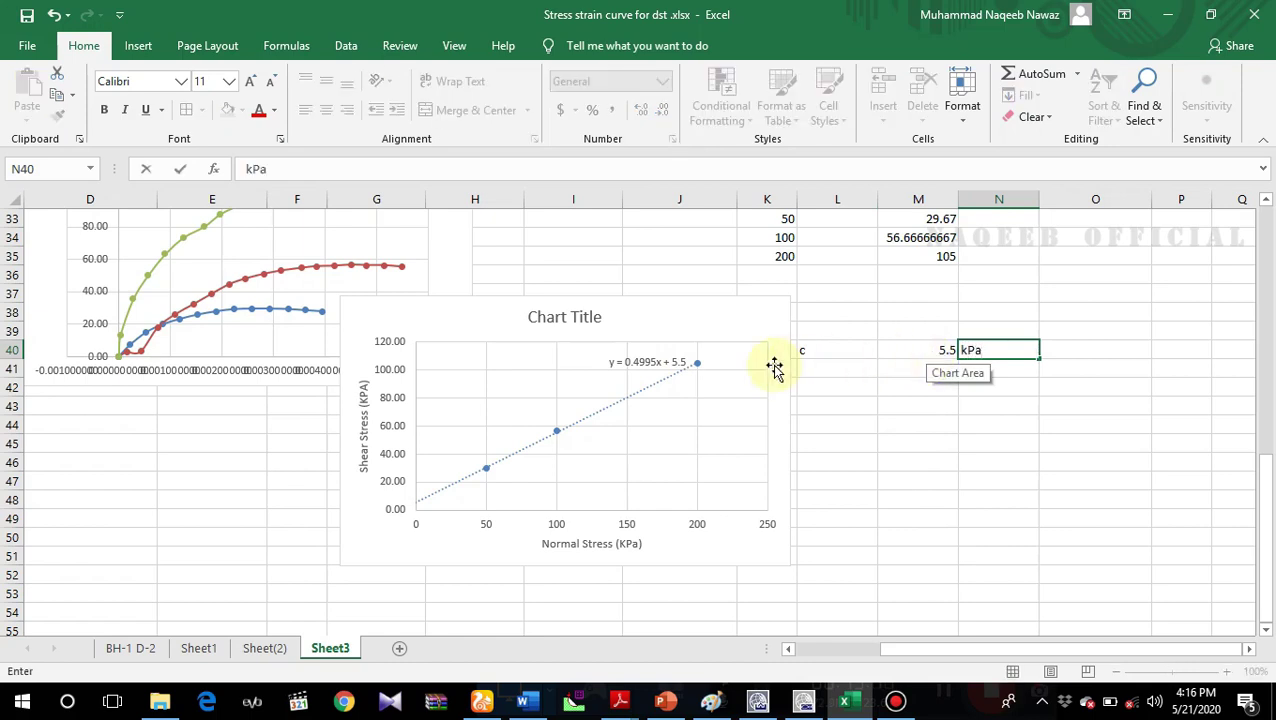
Step: Record the trendline's slope in row 41 with the label "m" in L41 and 0.4995 in M41
click(832, 366)
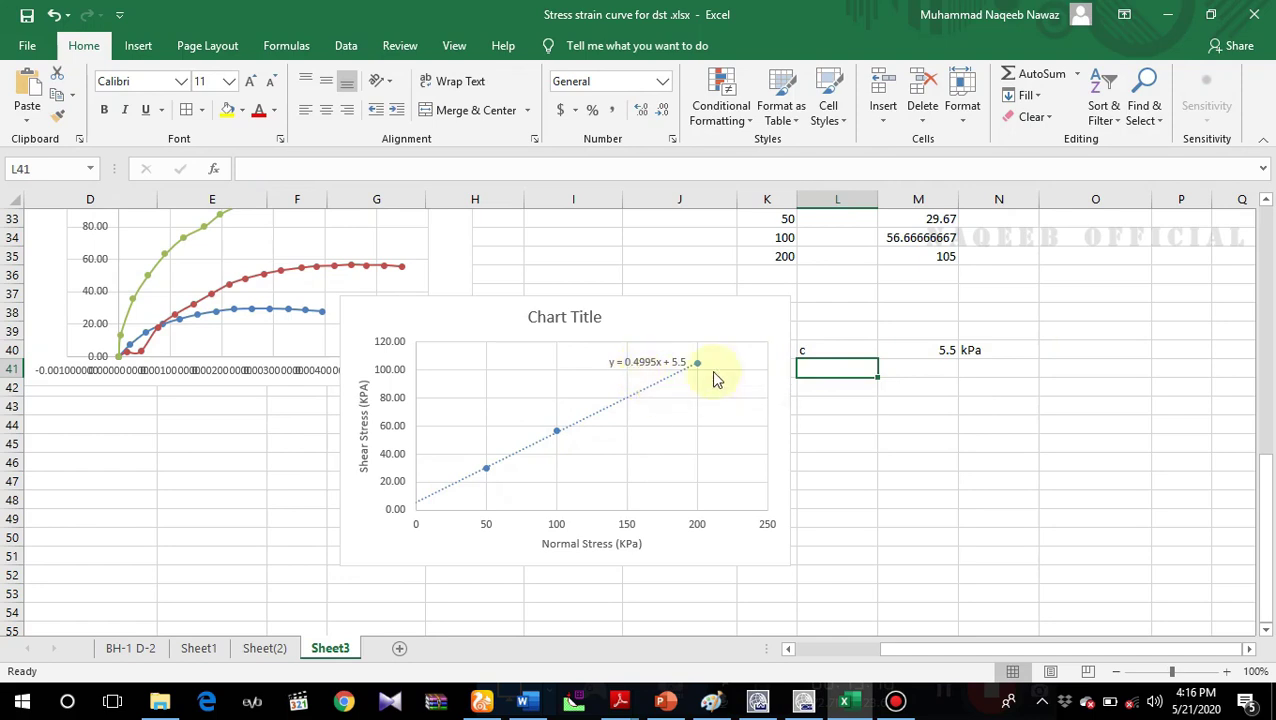
text(m)
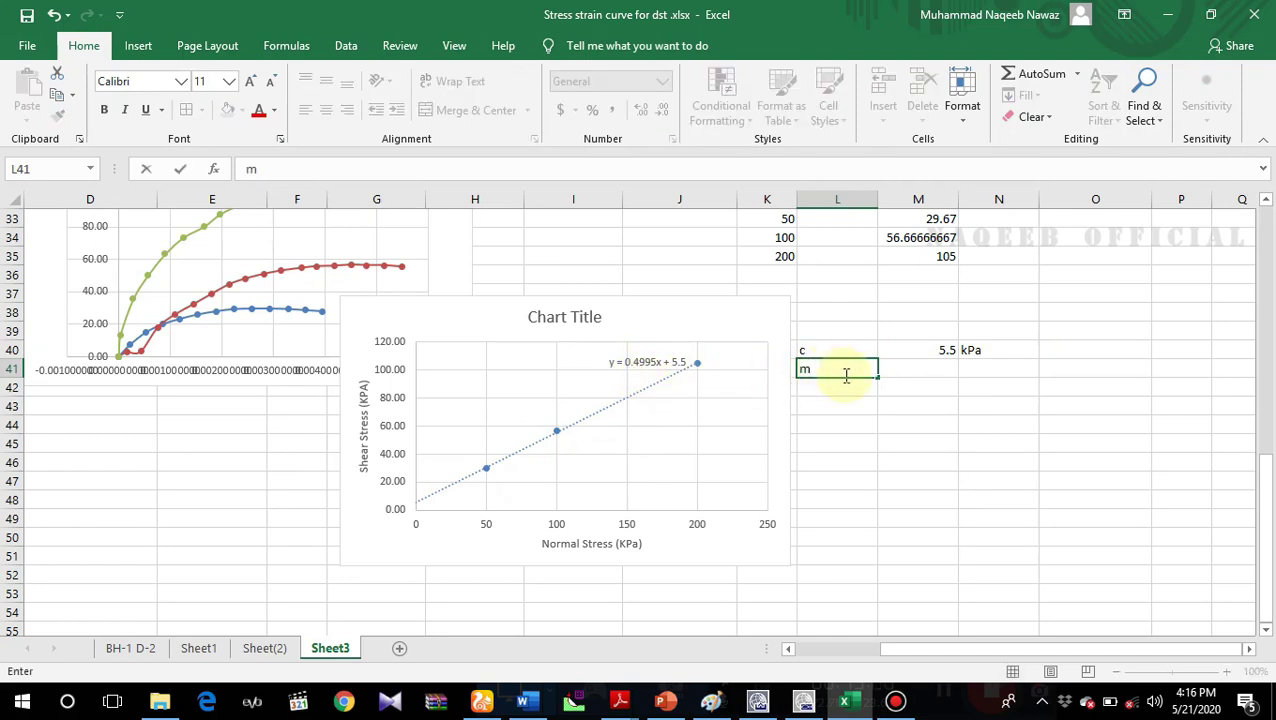
click(936, 370)
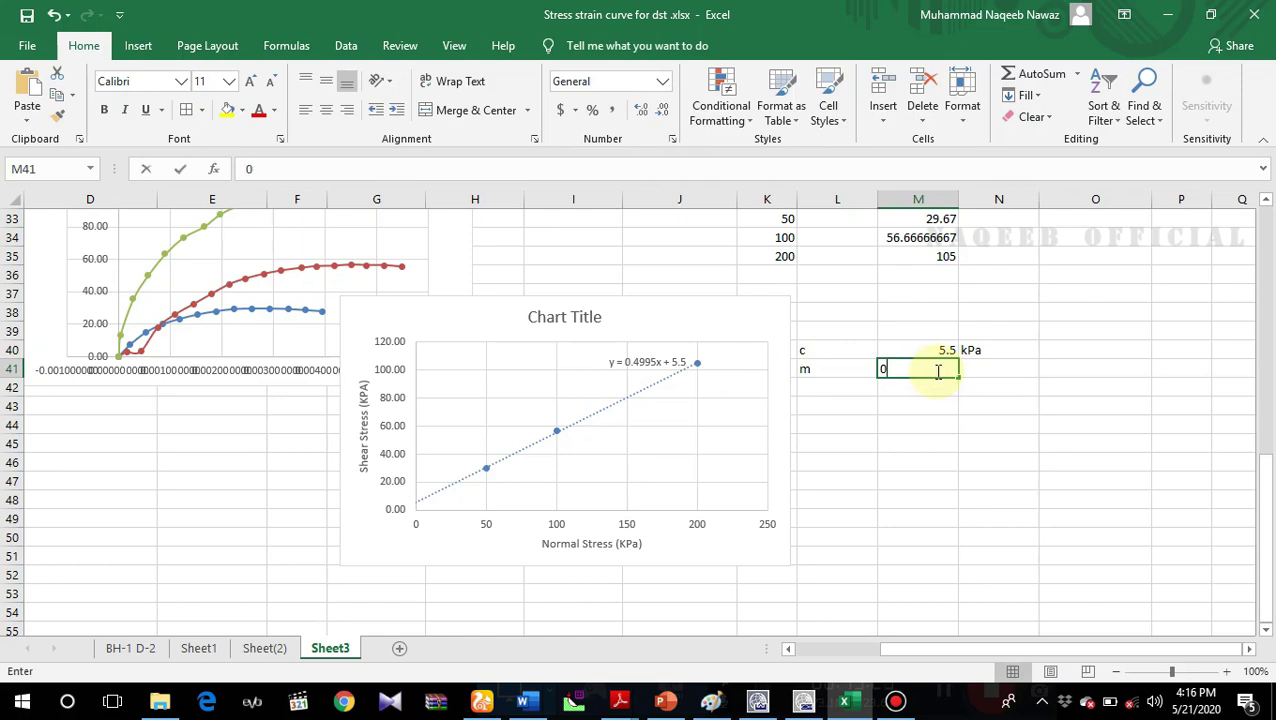
text(0.4)
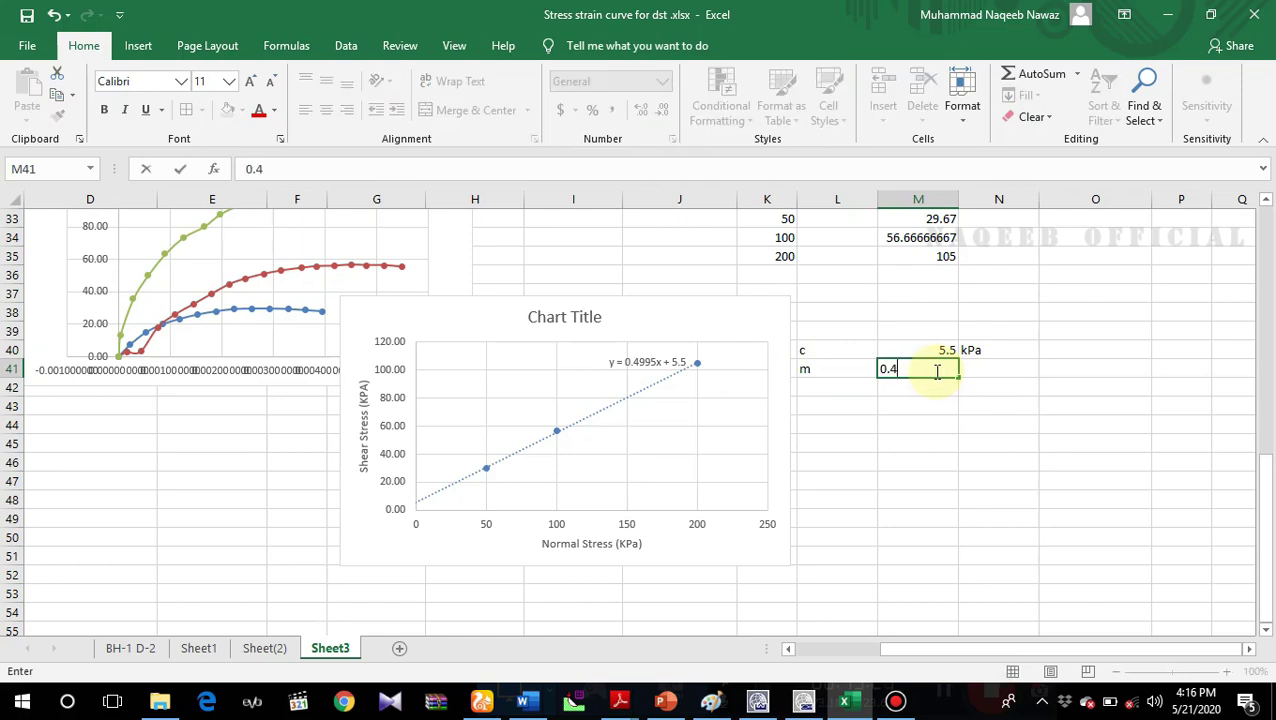
text(995)
Step: Label L42 "phi (rad)" and calculate the friction angle in M42 as the arctangent (ATAN) of M41
click(834, 389)
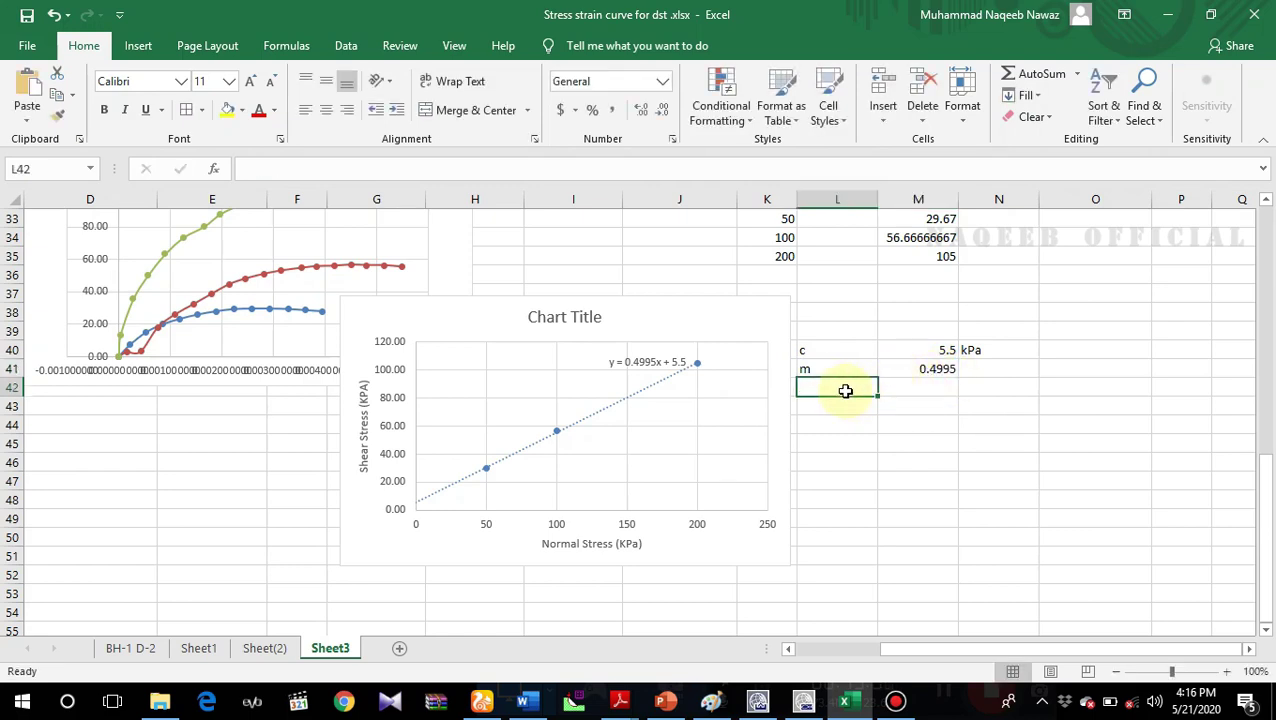
text(phi (rad)
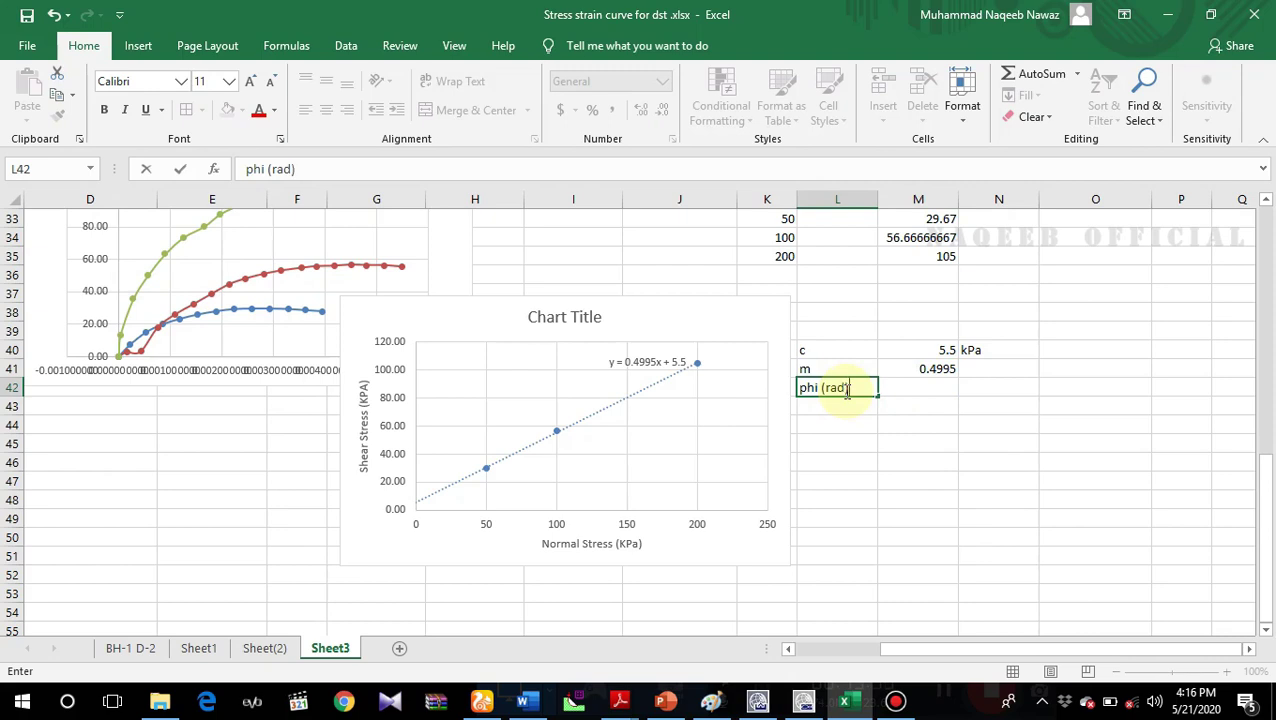
click(920, 386)
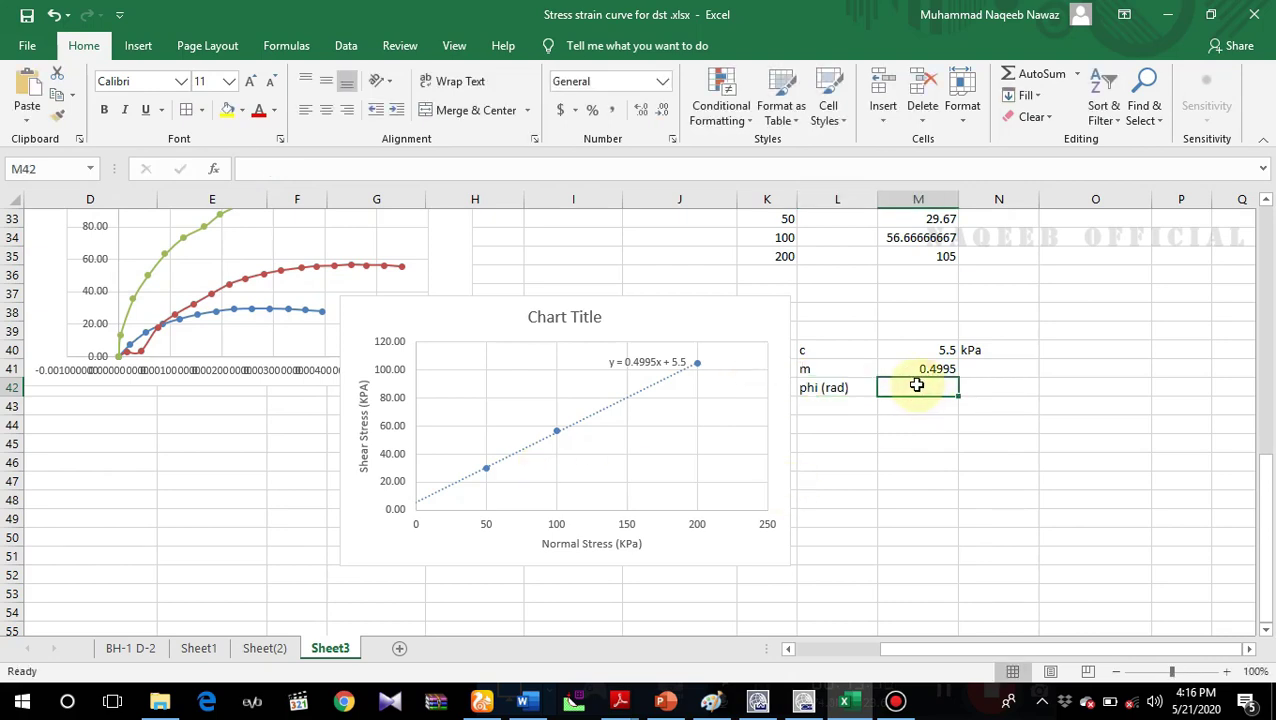
text(=)
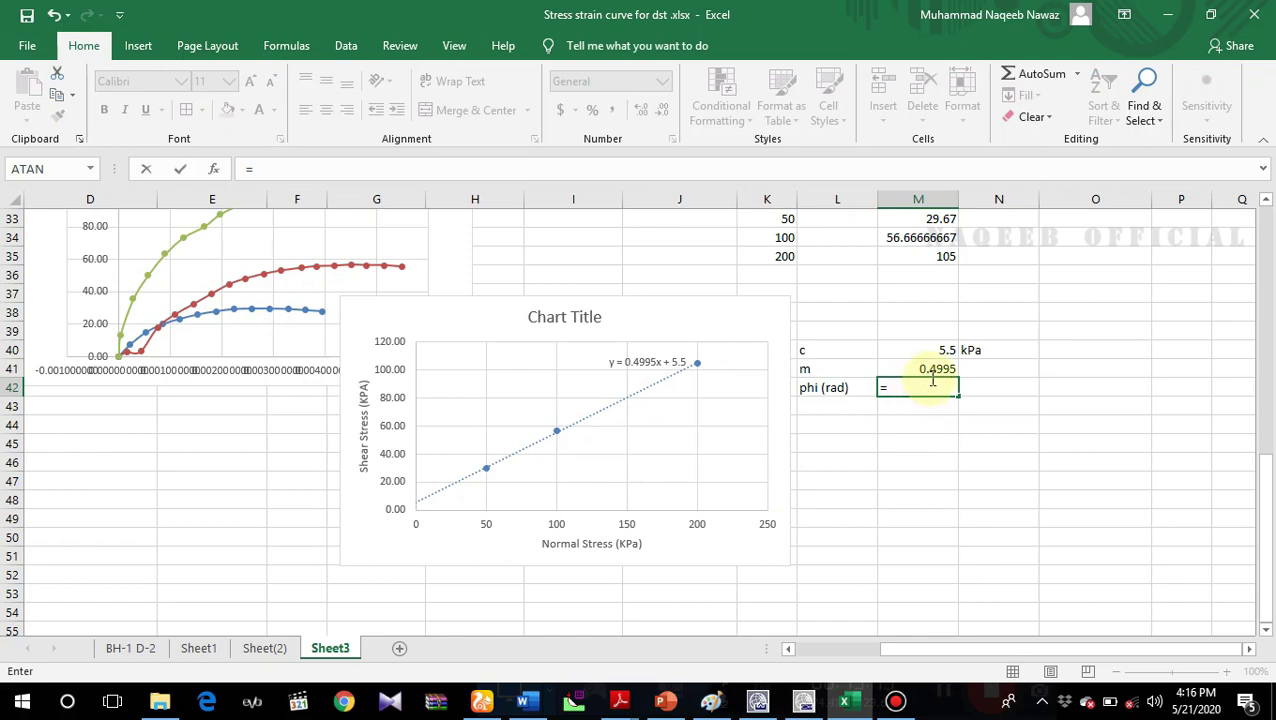
text(A)
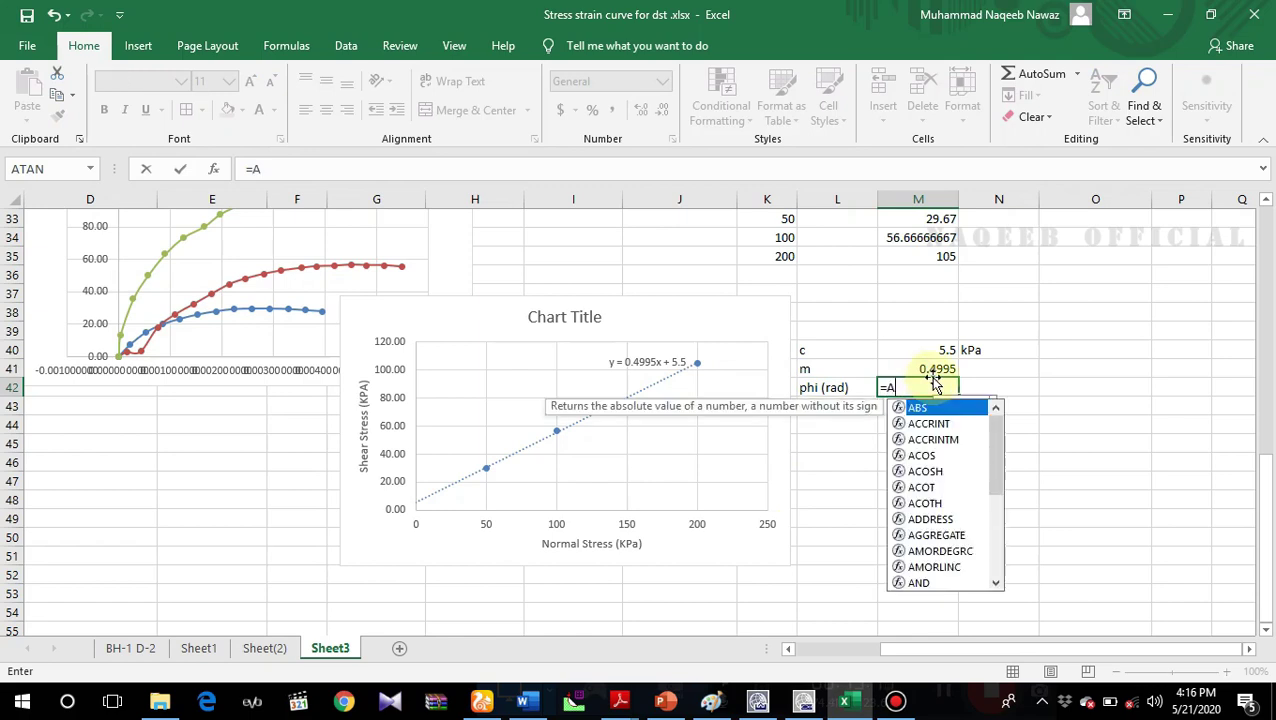
text(T)
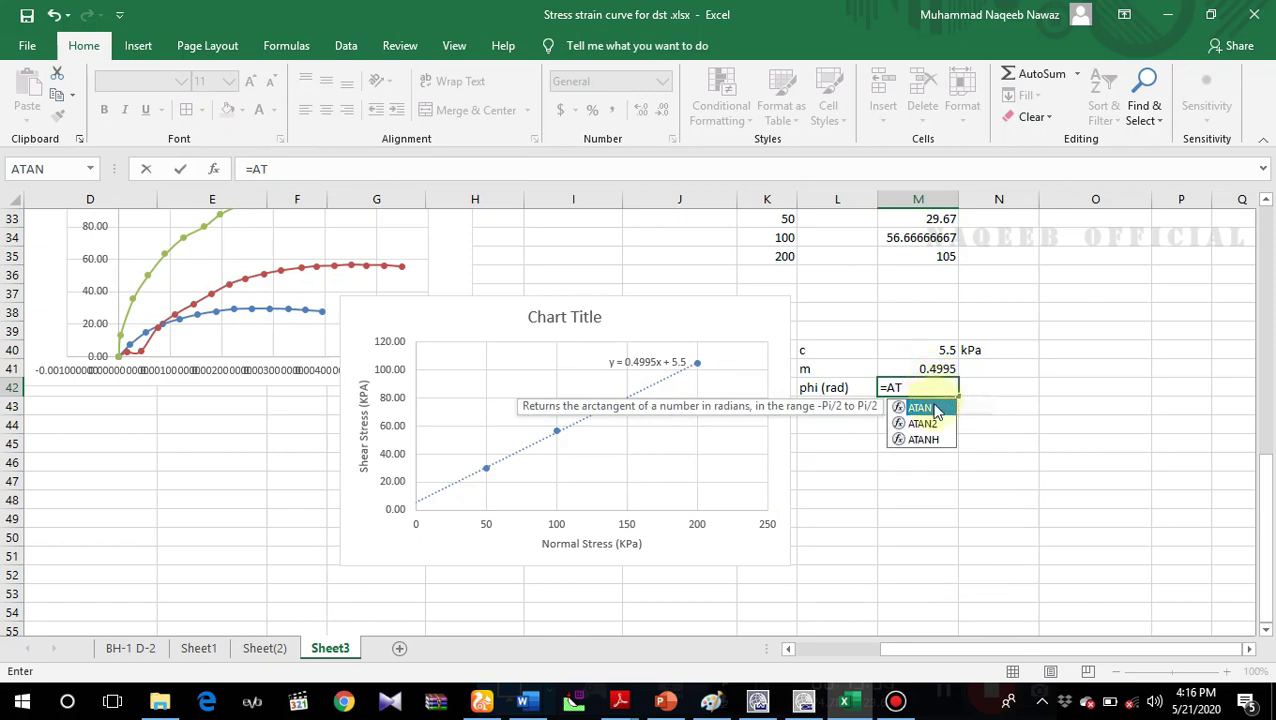
double_click(931, 408)
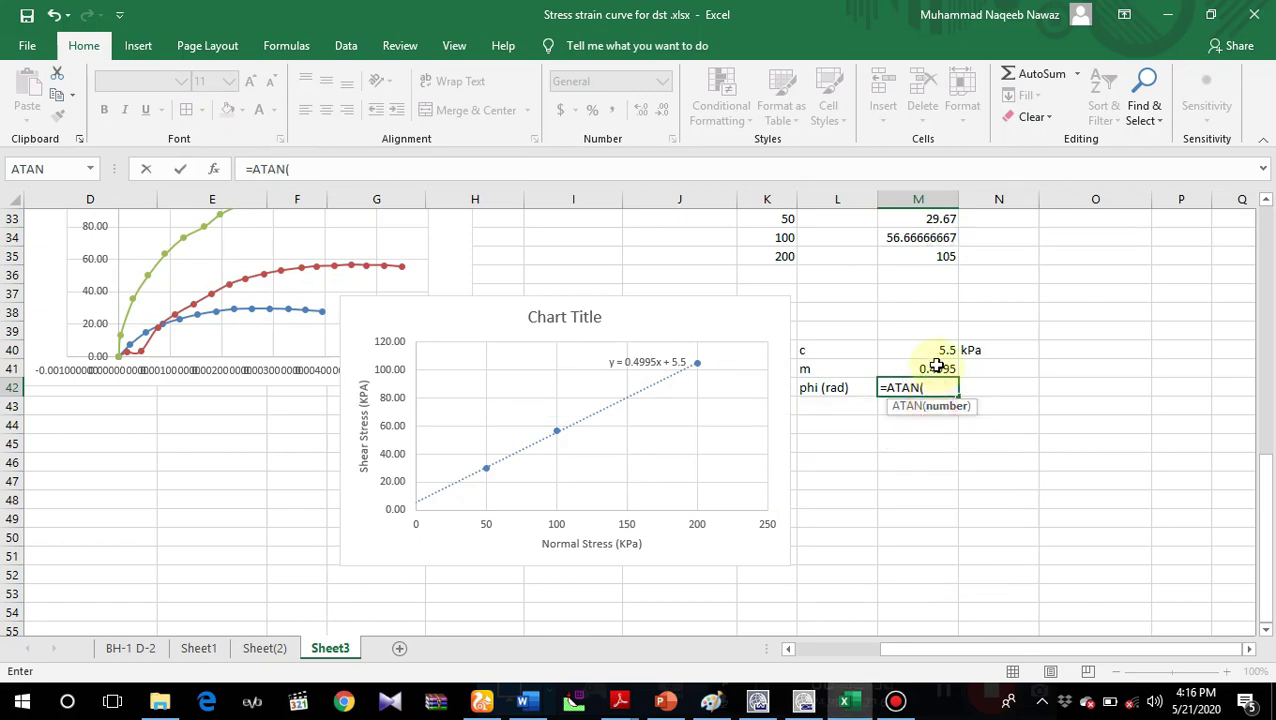
click(938, 367)
key(Return)
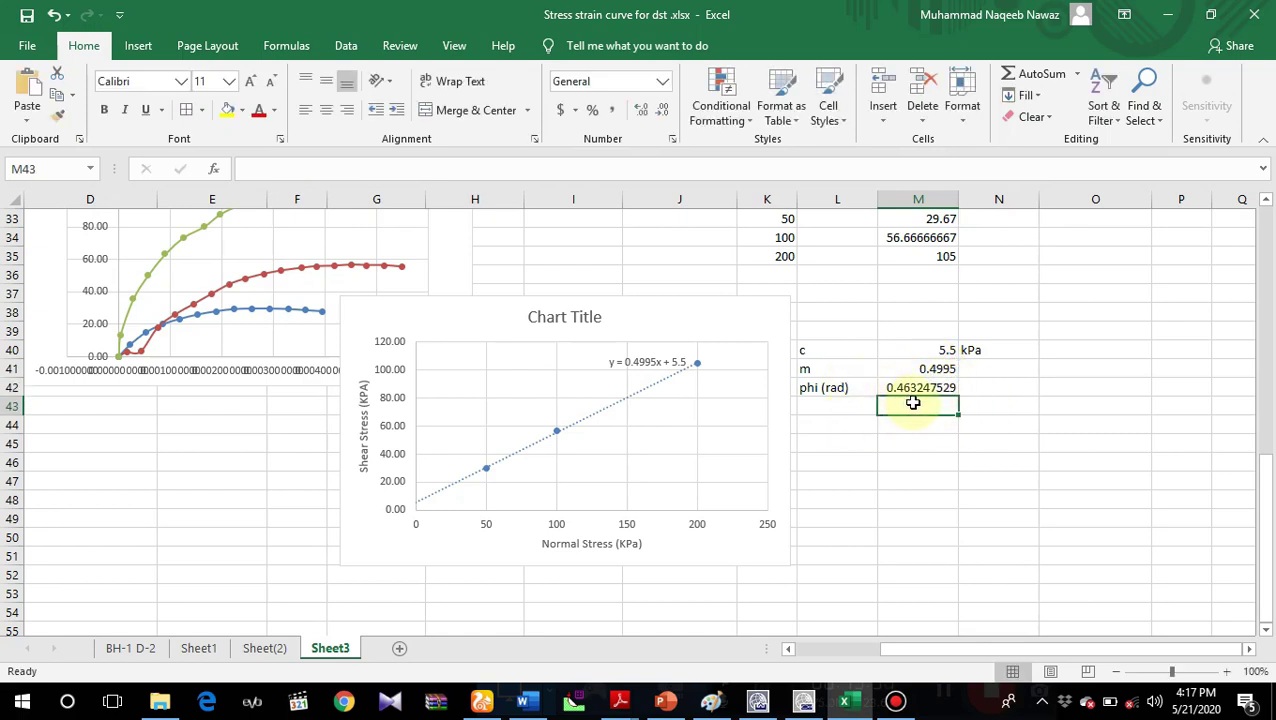
Step: Convert the friction angle to degrees in M43 with =M42*180/3.14156 and enter the unit "degree" in N43
text(=)
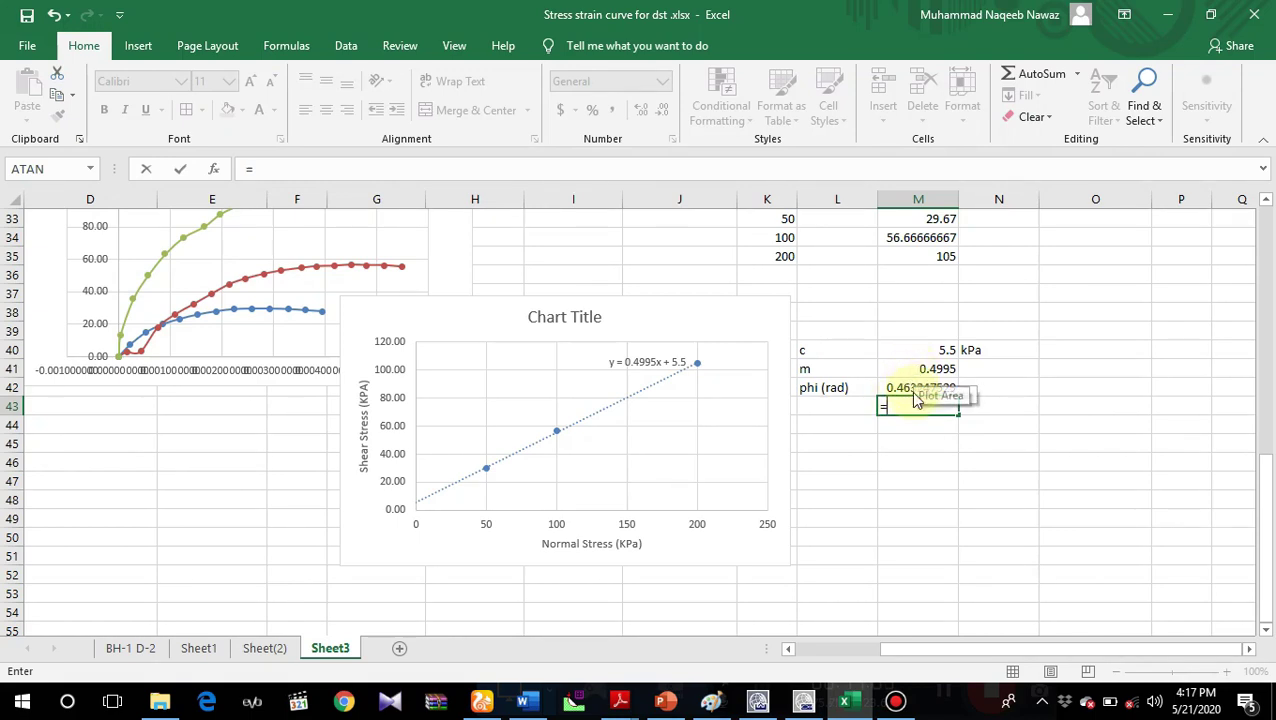
click(915, 388)
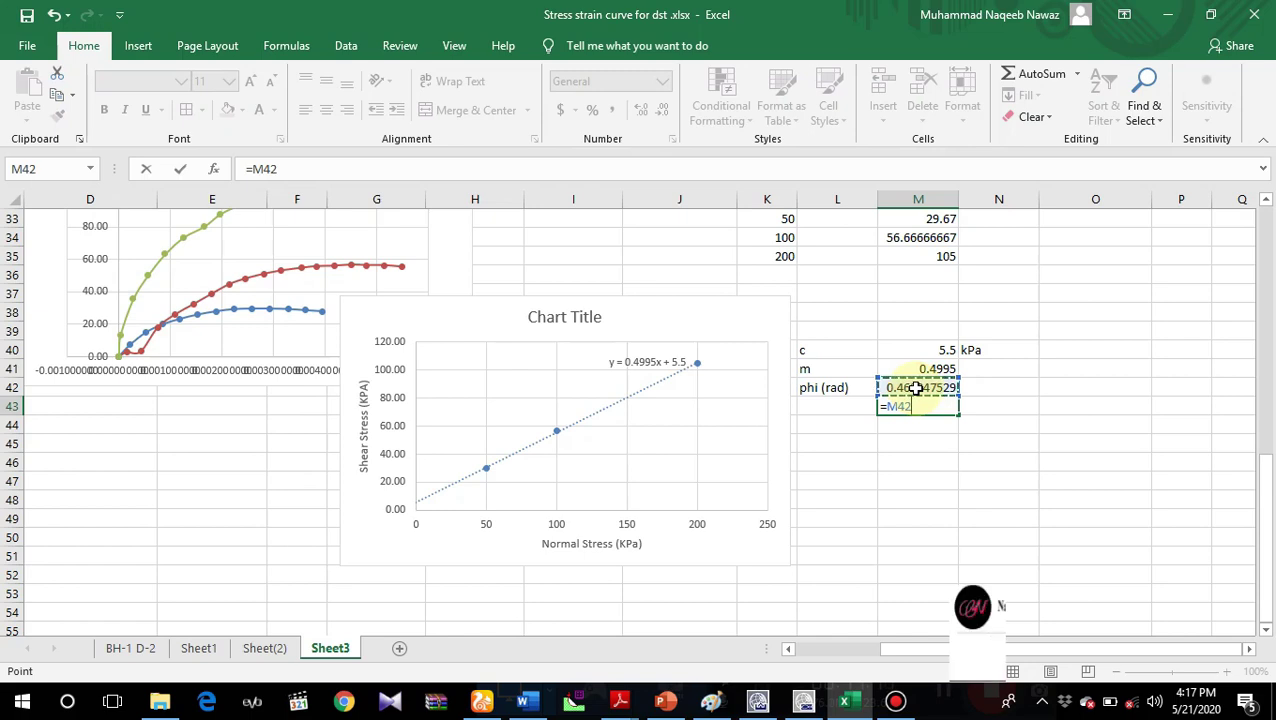
text(*)
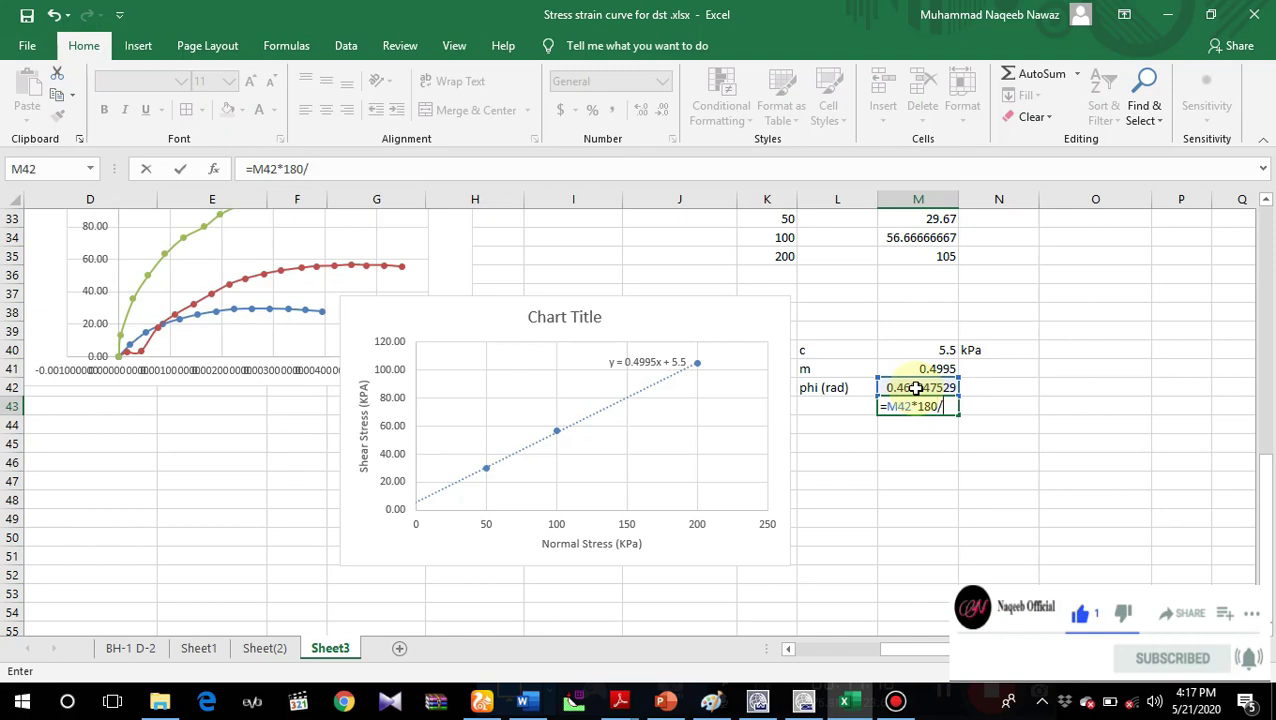
text(180/3.)
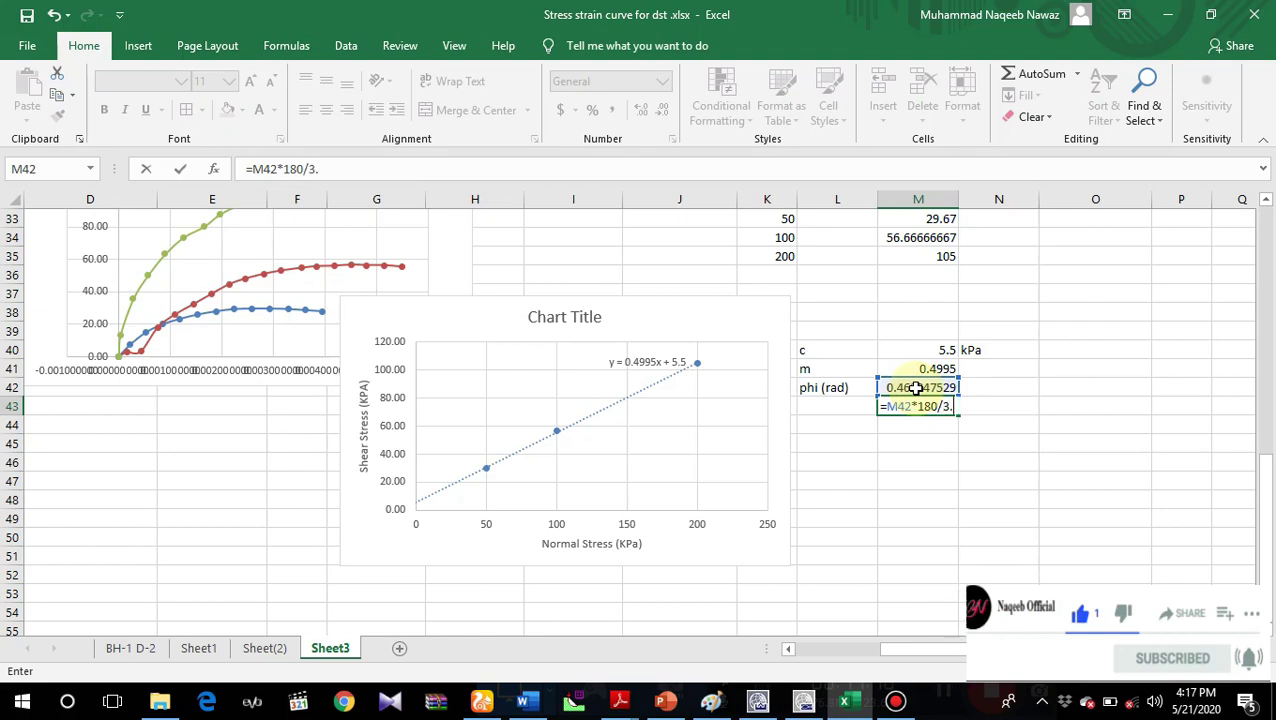
text(14156)
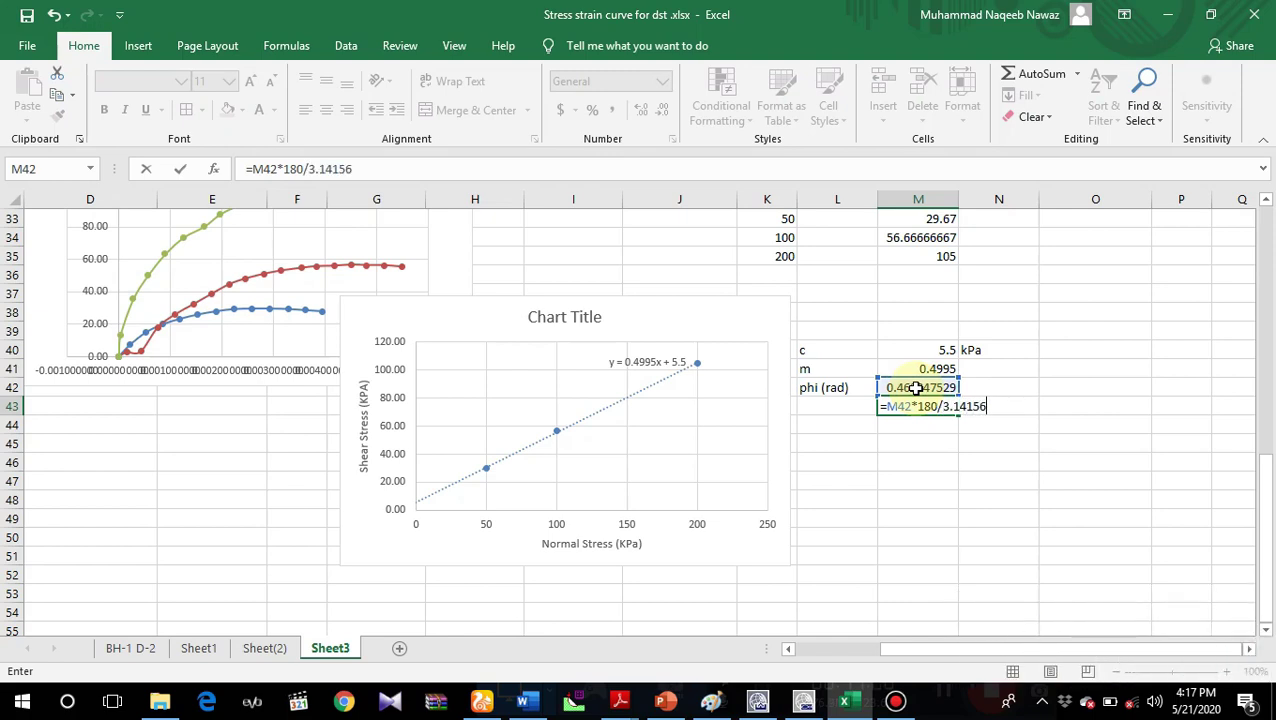
key(Return)
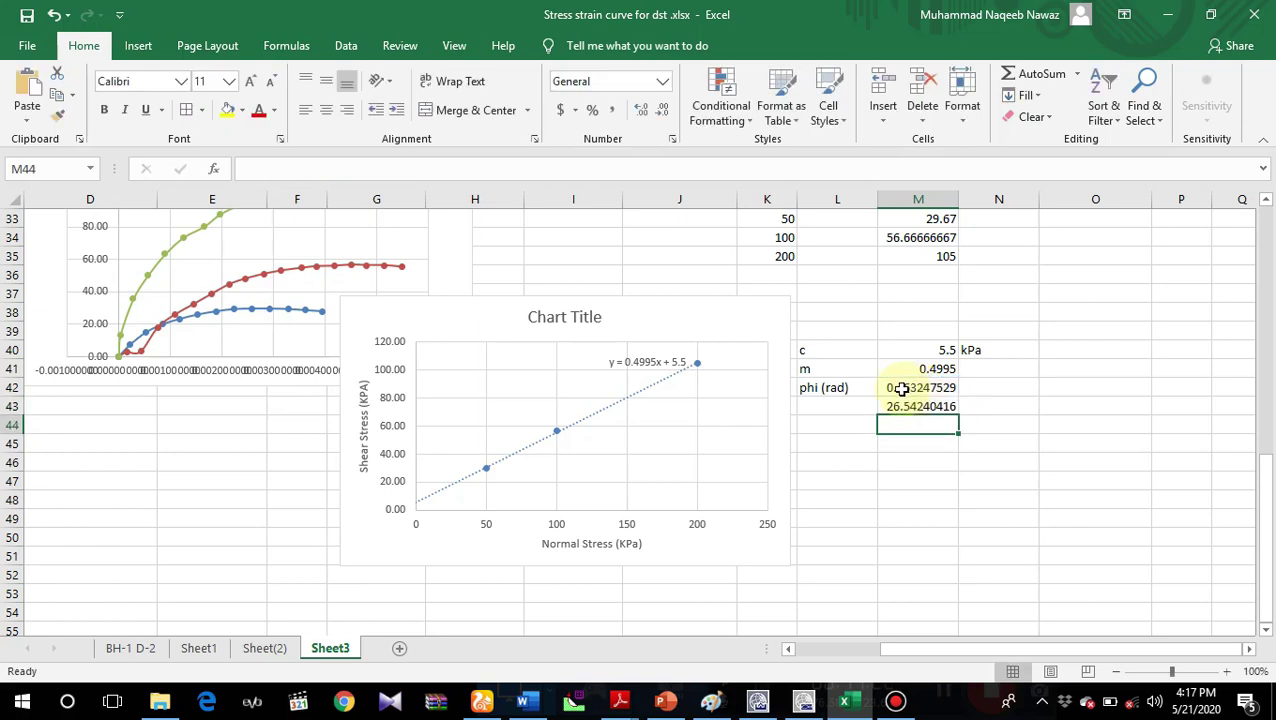
click(993, 412)
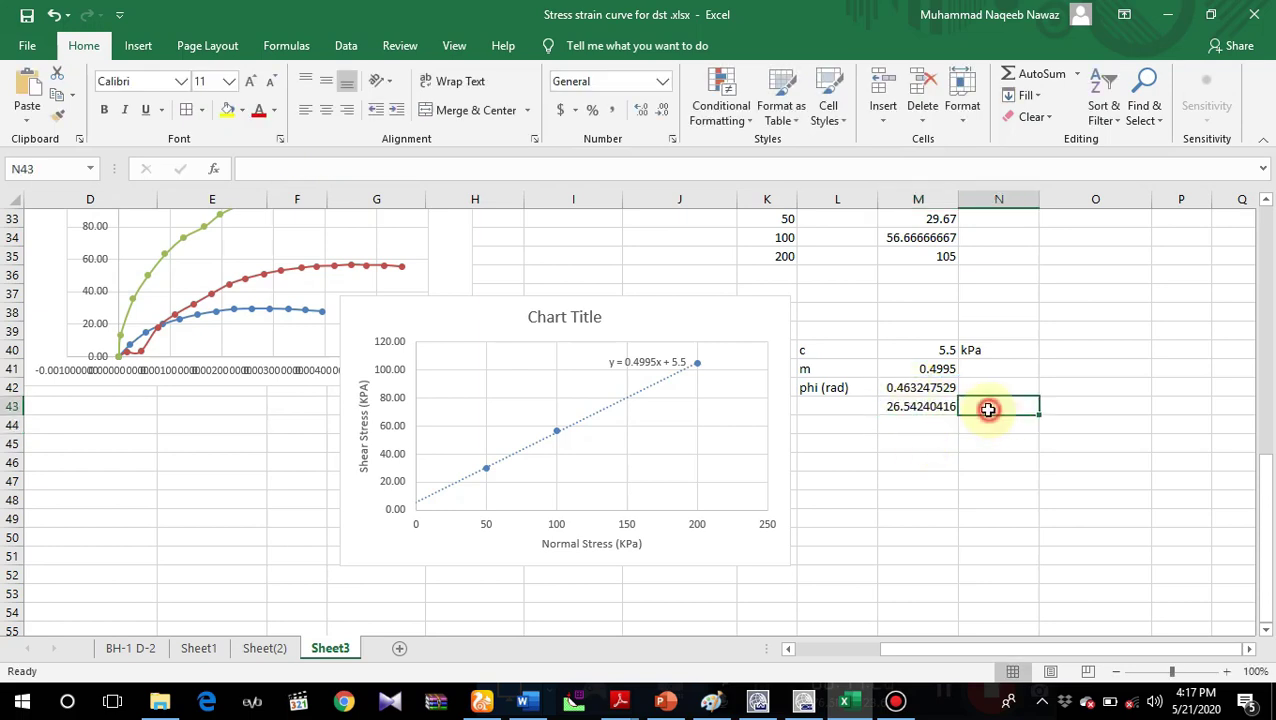
text(degree)
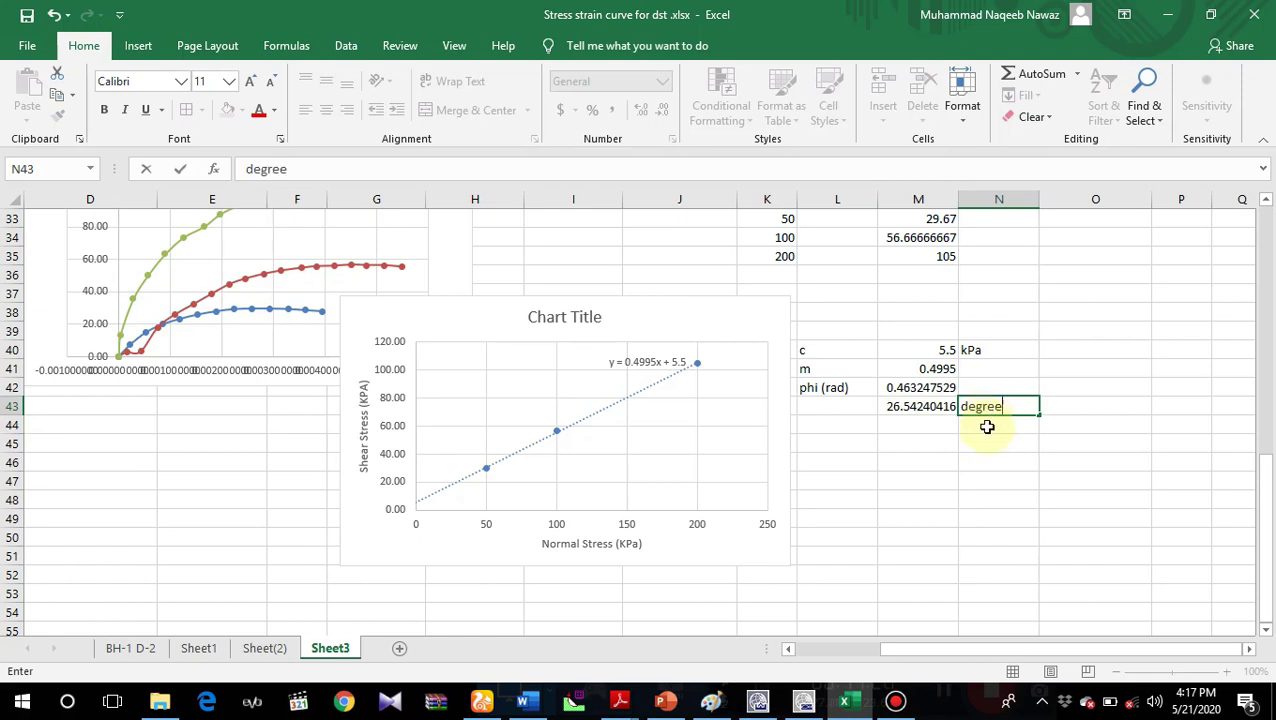
click(985, 444)
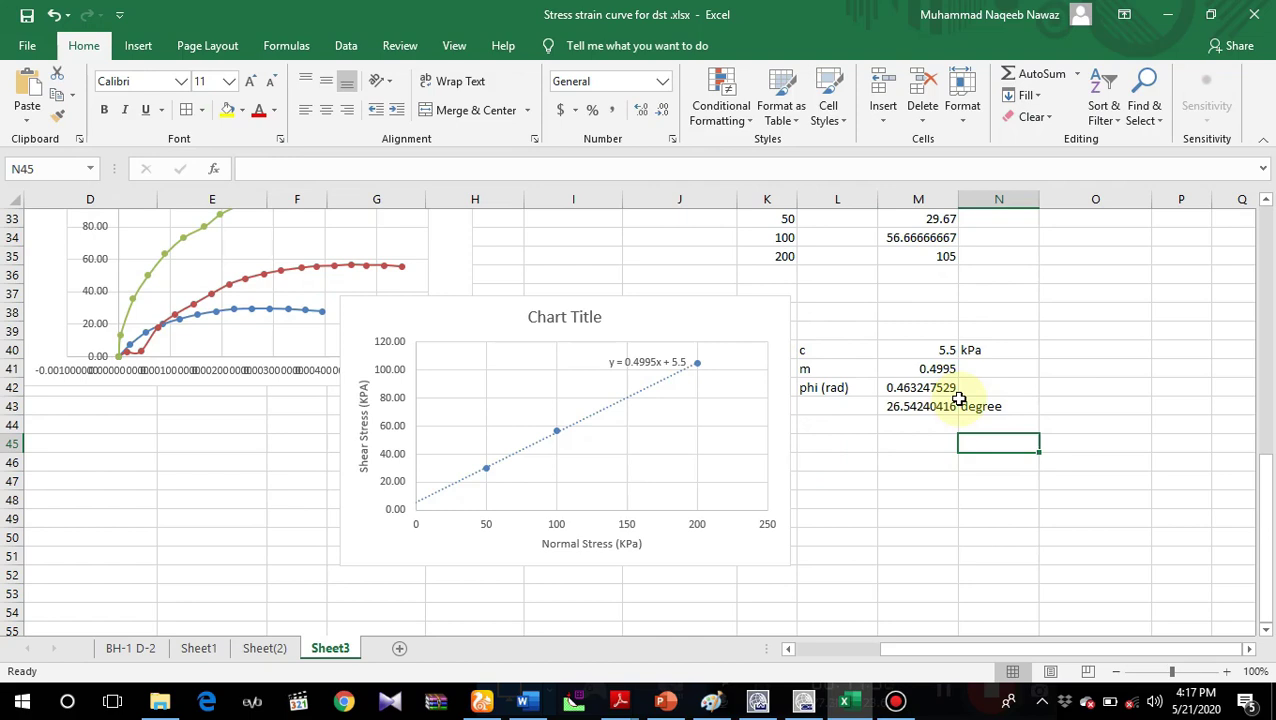
scroll(180, 410, up, 1)
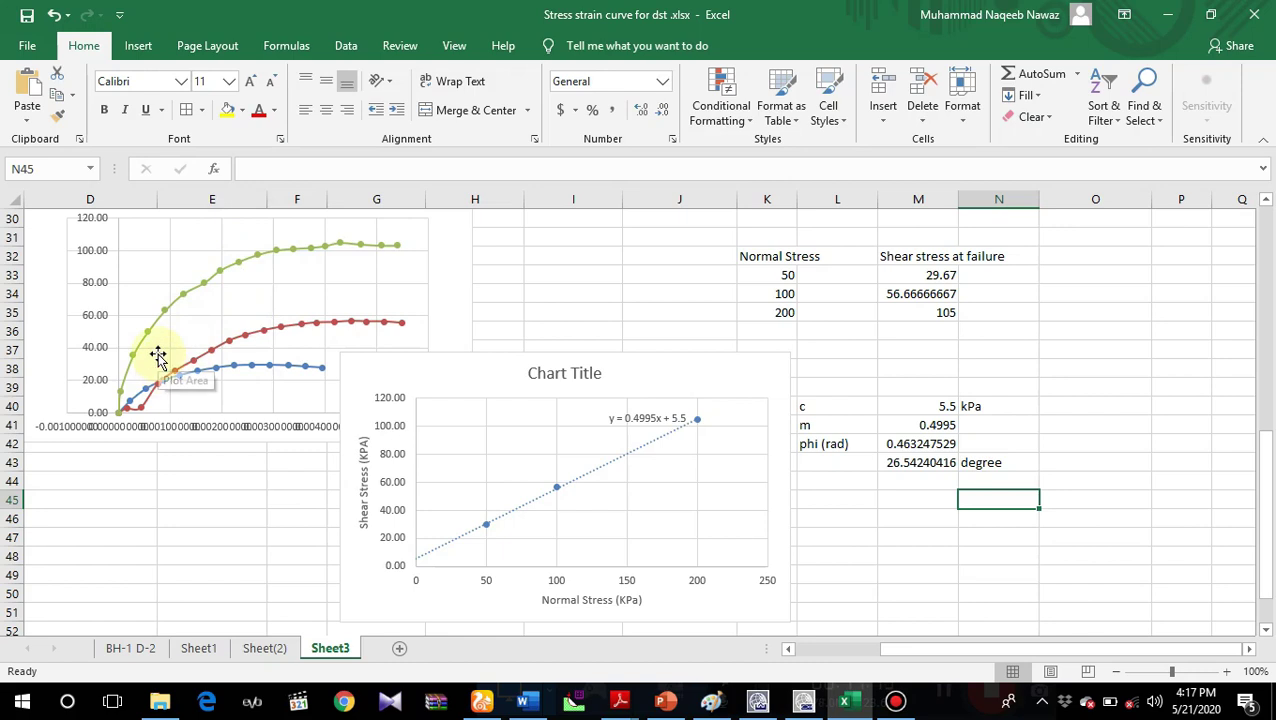
scroll(158, 357, up, 2)
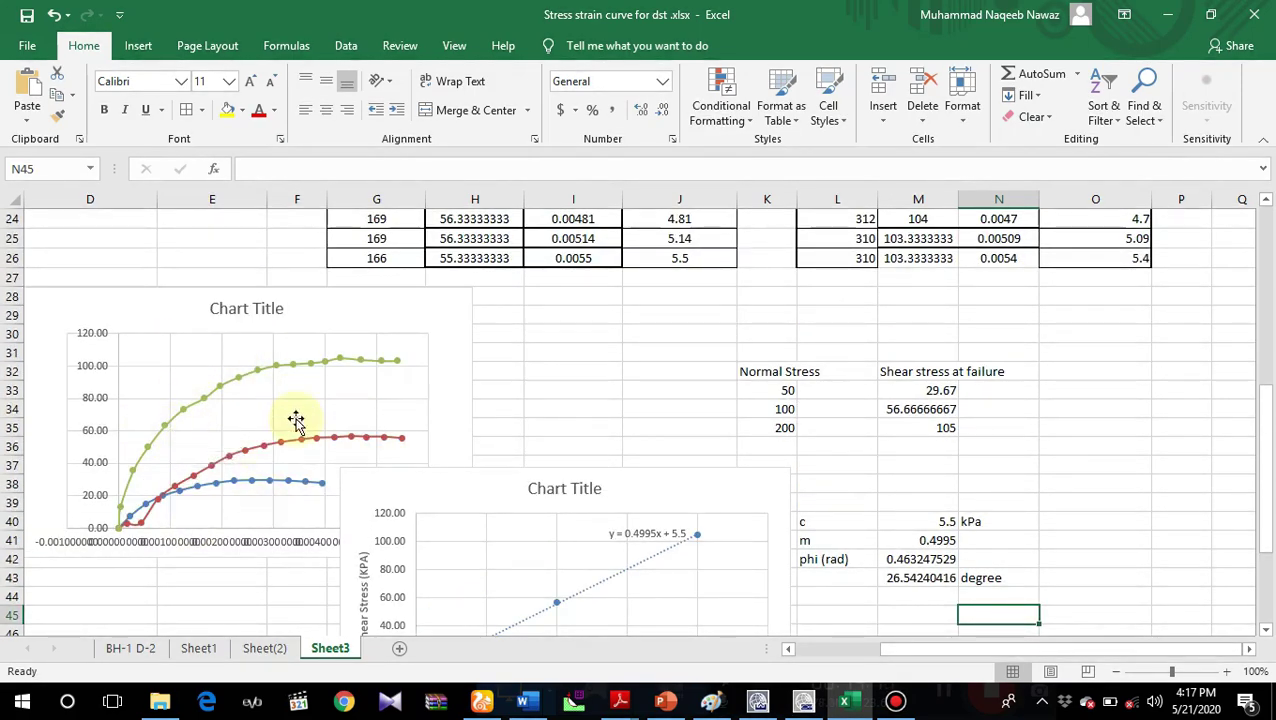
scroll(299, 433, down, 1)
scroll(303, 432, up, 3)
scroll(303, 432, up, 6)
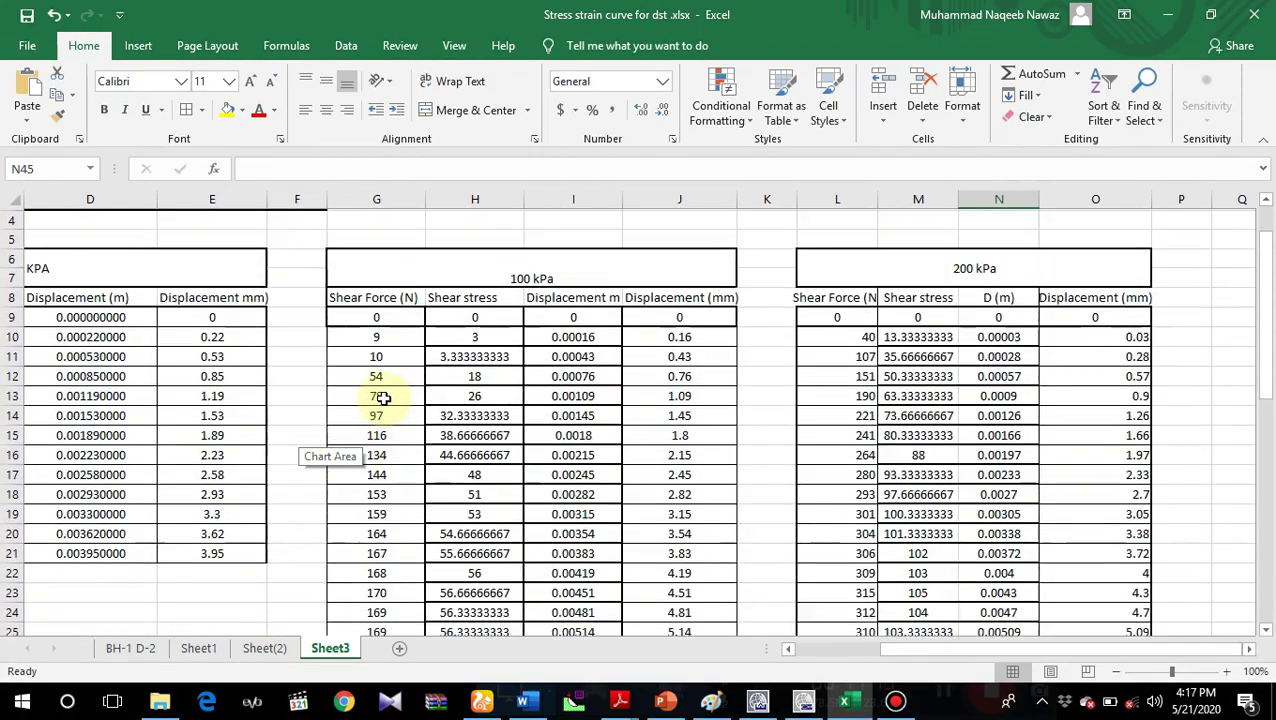
scroll(378, 393, down, 6)
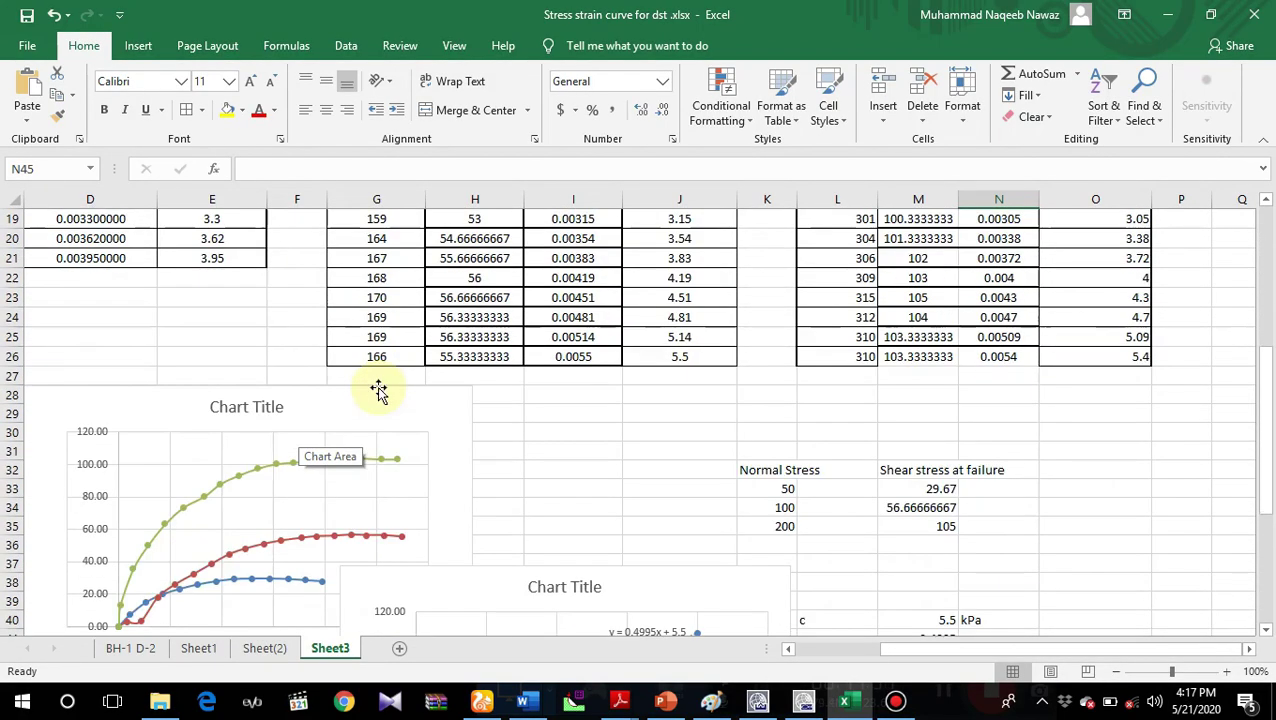